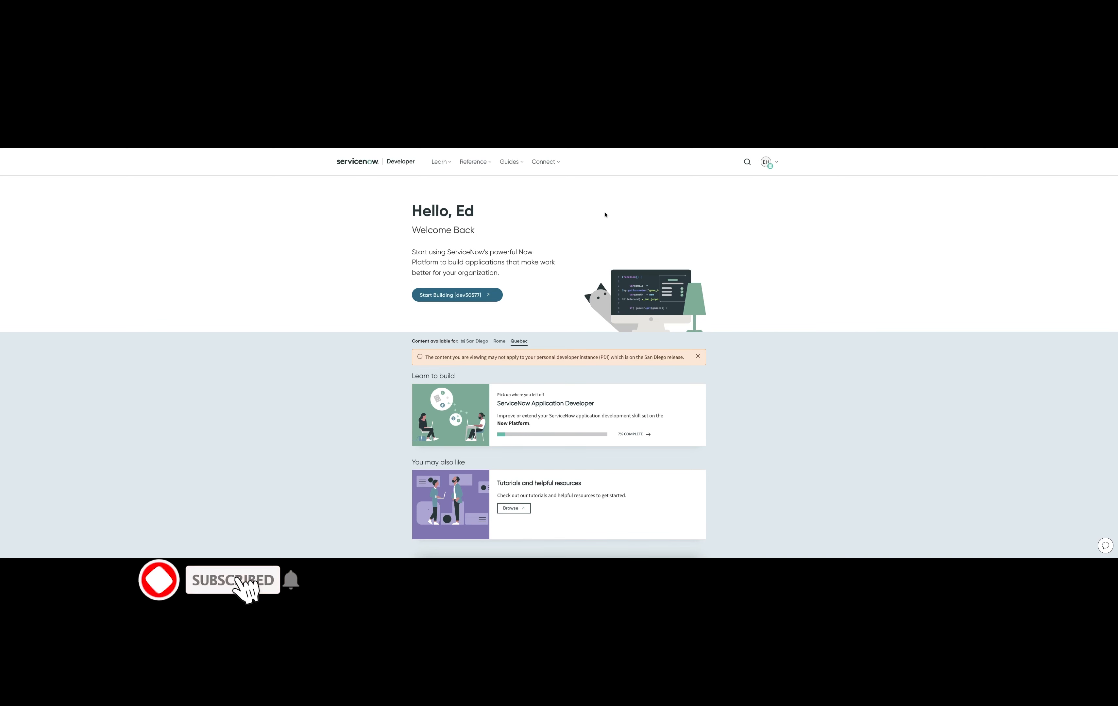
- Dismiss the release notice on the developer home page and show the metric categories of the Test Survey definition
{"action": "left_click", "coordinate": [697, 356]}
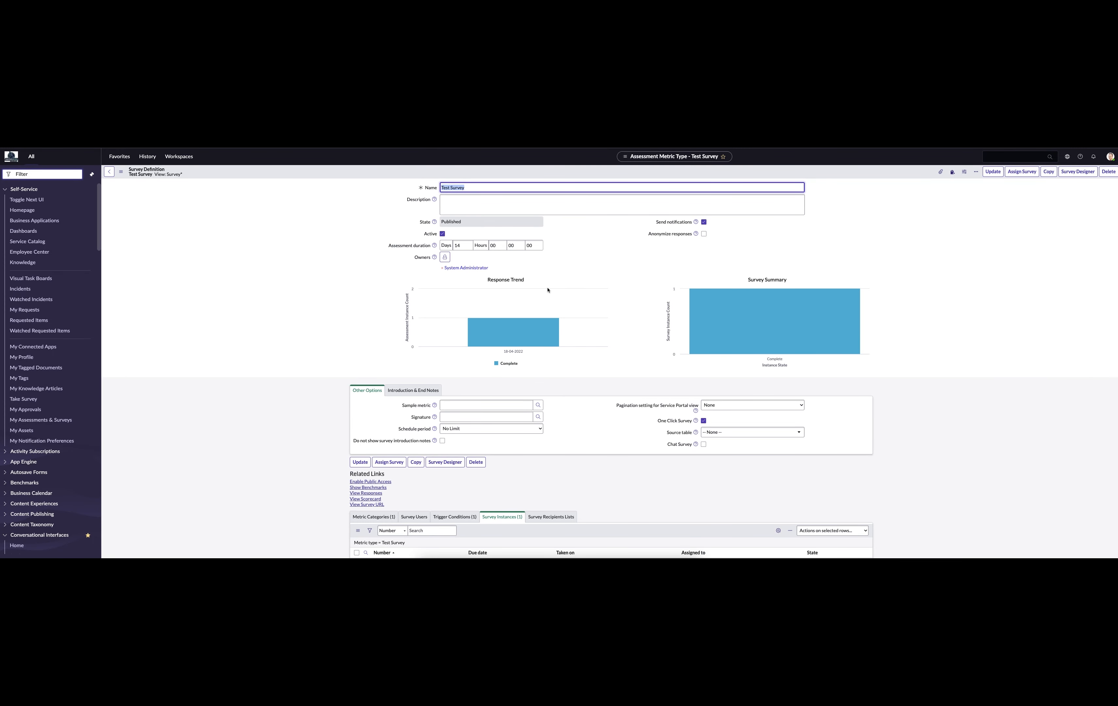
{"action": "scroll", "coordinate": [852, 237], "scroll_direction": "down", "scroll_amount": 2}
{"action": "scroll", "coordinate": [852, 237], "scroll_direction": "up", "scroll_amount": 2}
{"action": "left_click", "coordinate": [373, 516]}
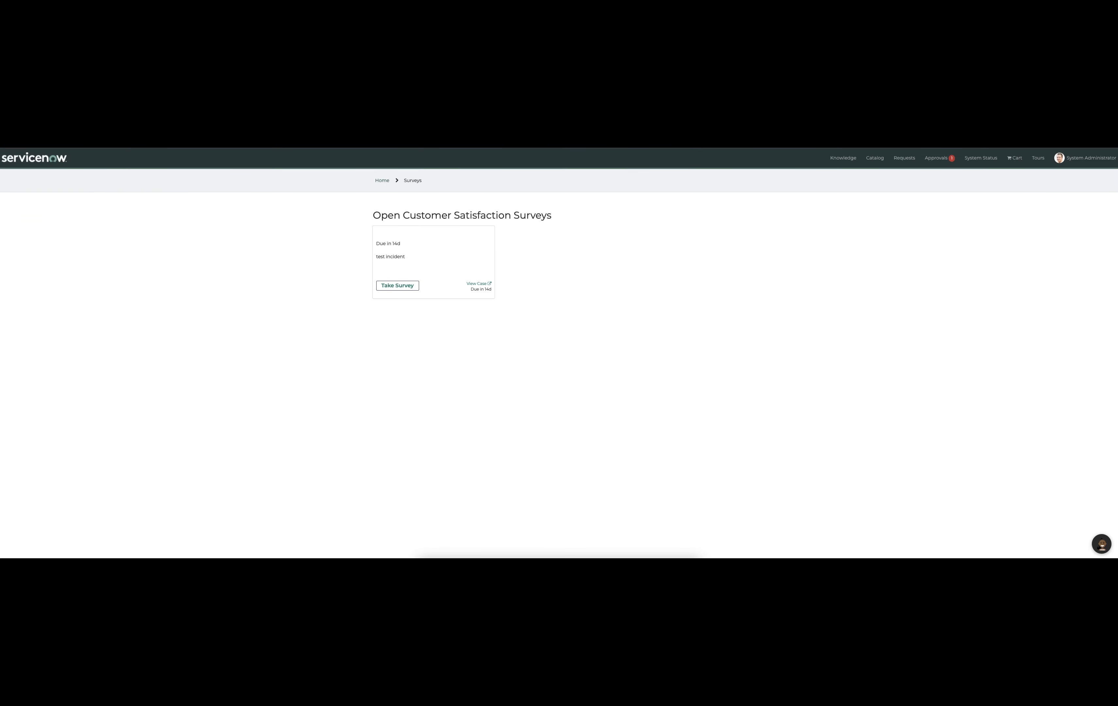
- View the case linked to the open test incident survey, close it, and start taking that survey
{"action": "left_click", "coordinate": [478, 284]}
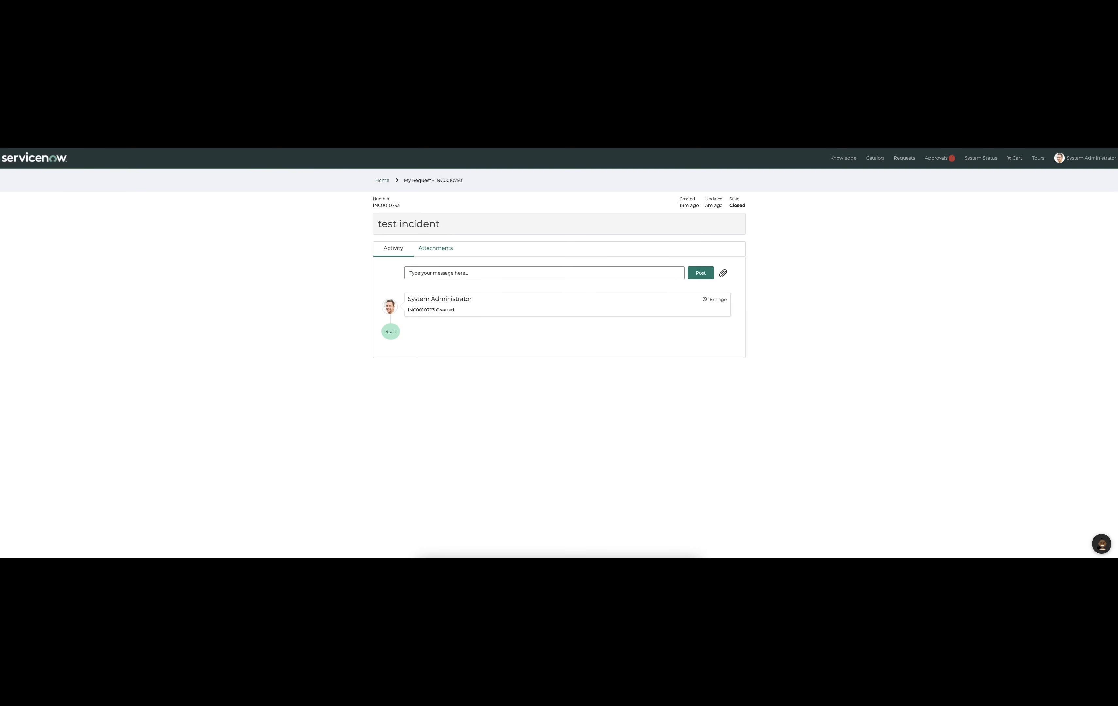
{"action": "key", "text": "super+w"}
{"action": "left_click", "coordinate": [404, 287]}
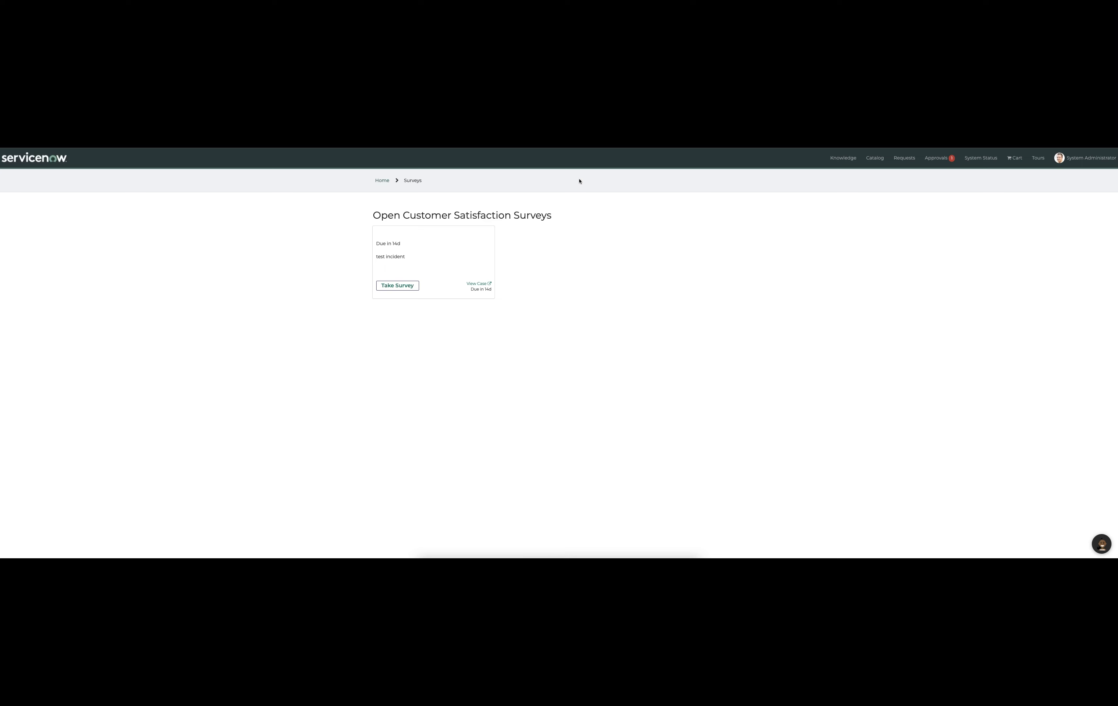
{"action": "left_click", "coordinate": [397, 286]}
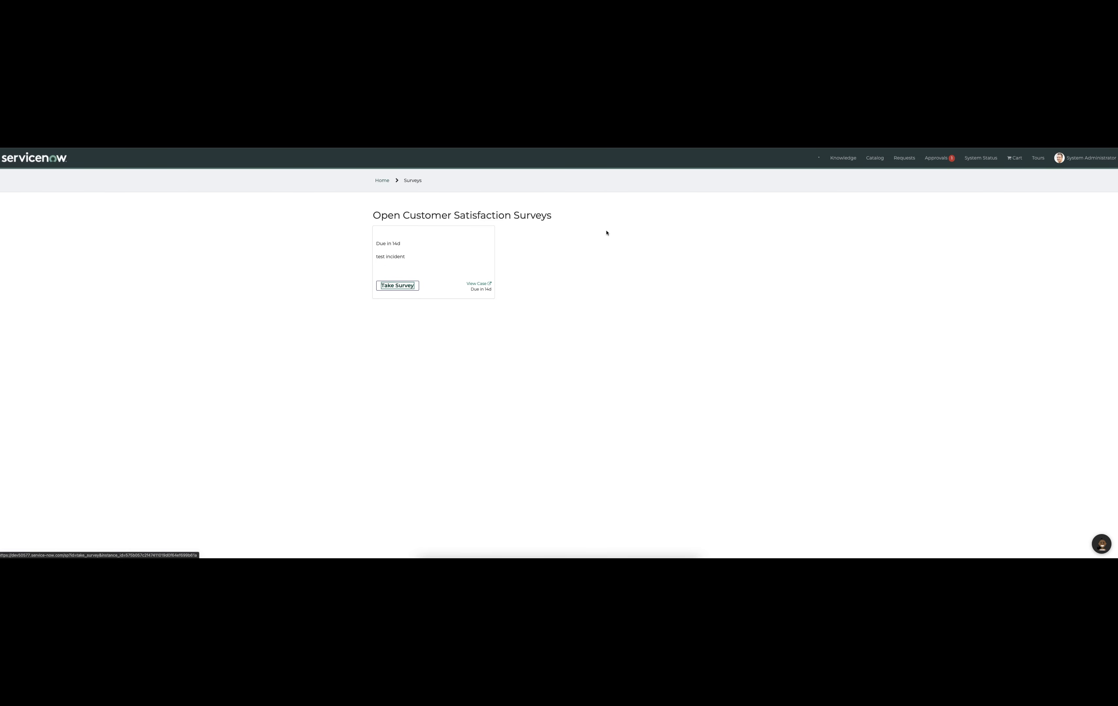
{"action": "left_click", "coordinate": [553, 306]}
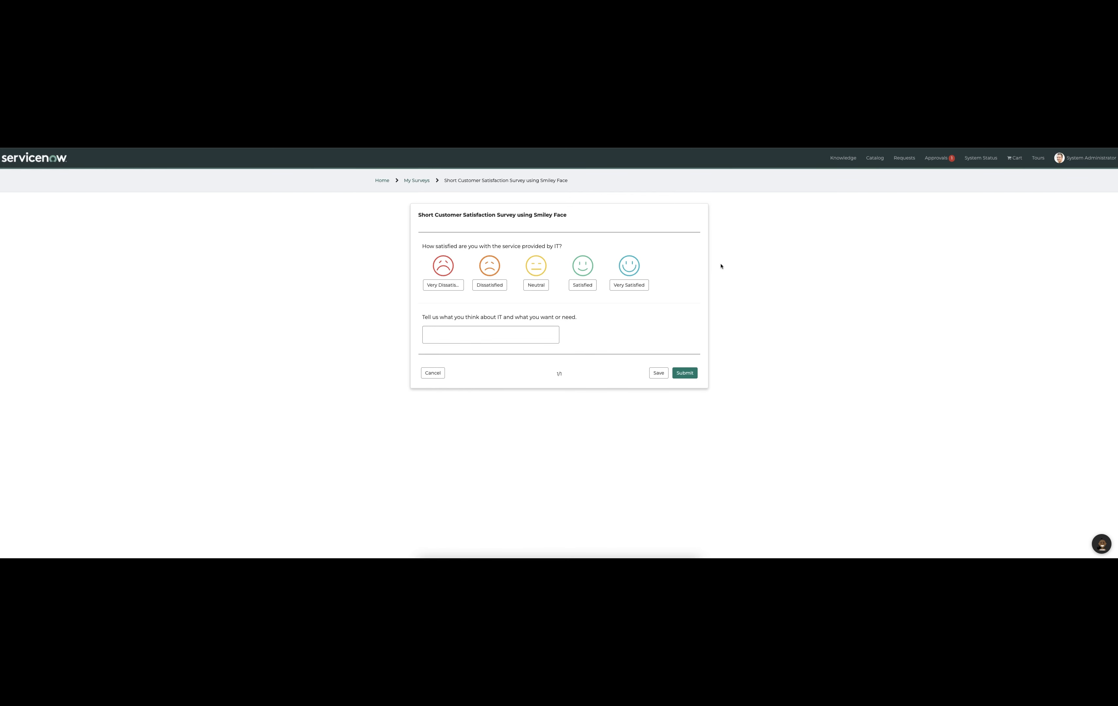
- Try the Very Satisfied, Satisfied and Neutral ratings, ending on Neutral, and return to My Surveys without submitting
{"action": "left_click", "coordinate": [630, 286]}
{"action": "left_click", "coordinate": [590, 287]}
{"action": "left_click", "coordinate": [534, 287]}
{"action": "left_click", "coordinate": [730, 281]}
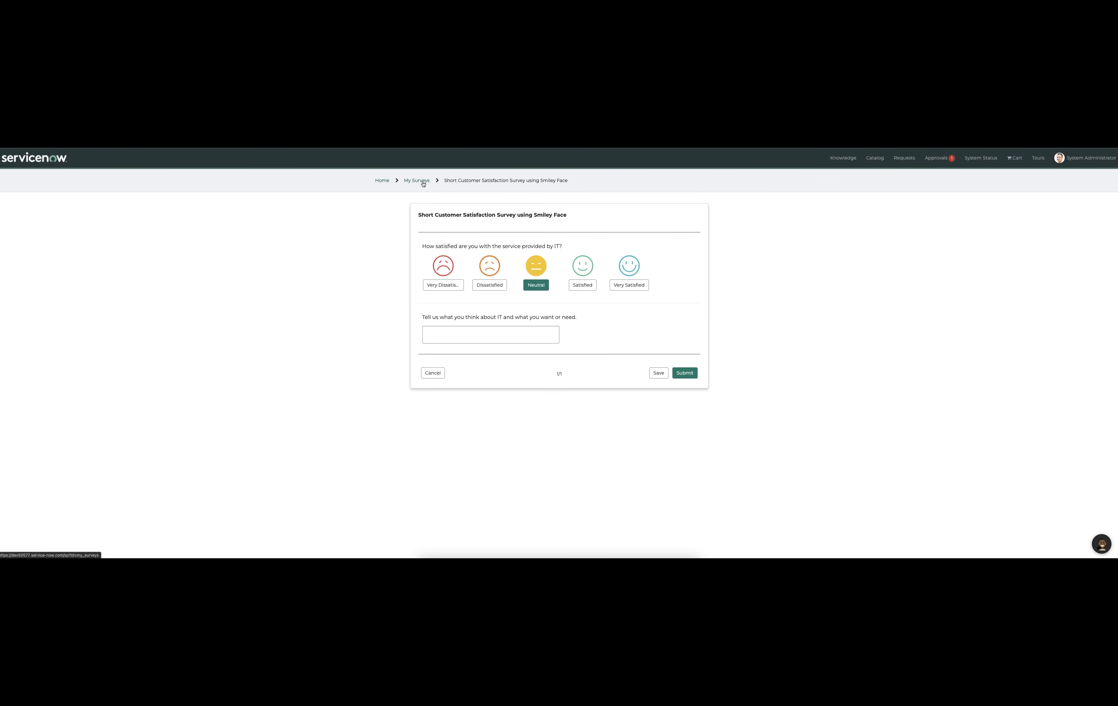
{"action": "left_click", "coordinate": [422, 181]}
{"action": "left_click", "coordinate": [637, 198]}
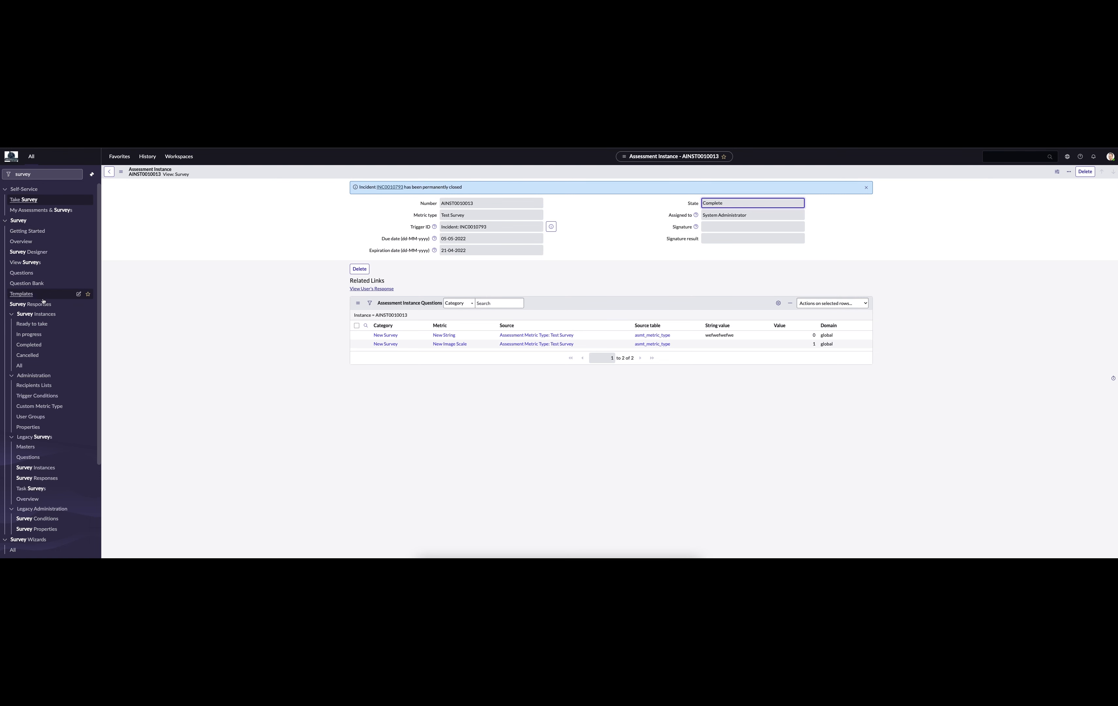
- From the ready-to-take survey instances, open the Short Customer Satisfaction Survey using Smiley Face in Survey Designer
{"action": "left_click", "coordinate": [42, 327]}
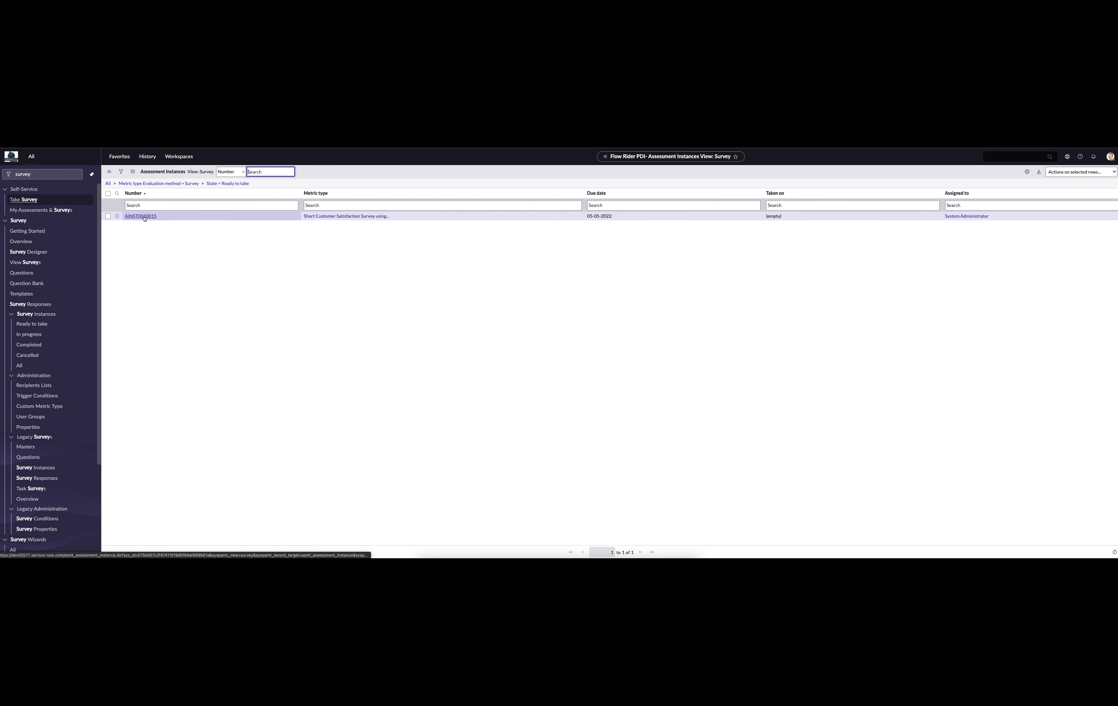
{"action": "left_click", "coordinate": [324, 216]}
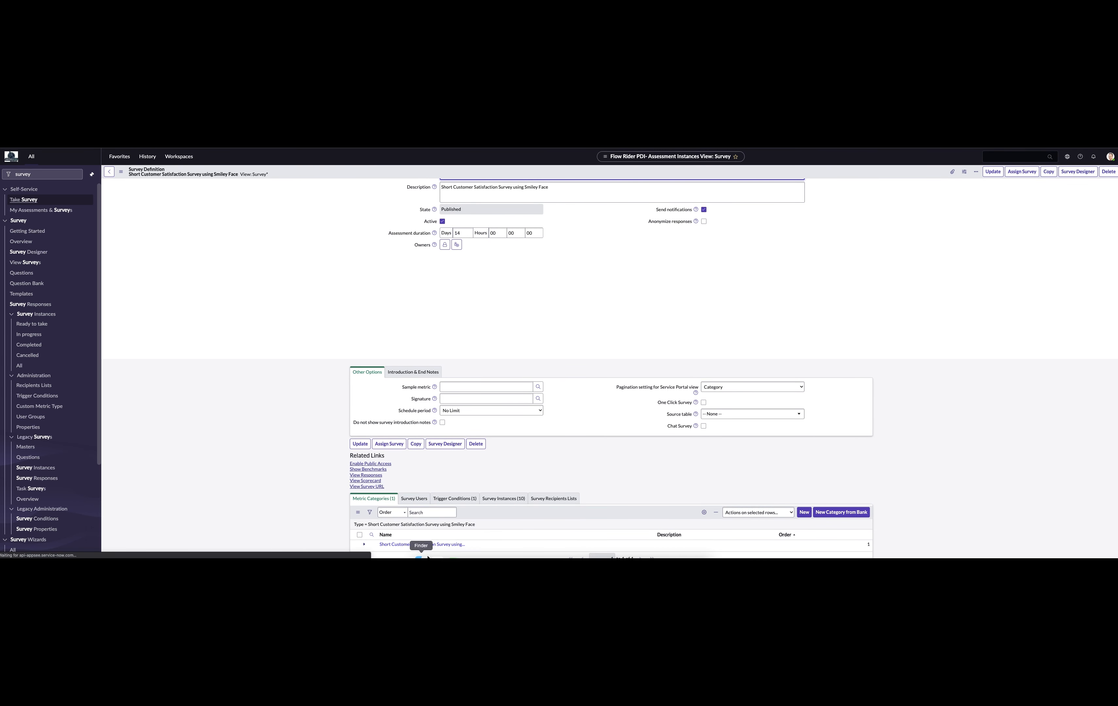
{"action": "left_click", "coordinate": [1077, 171]}
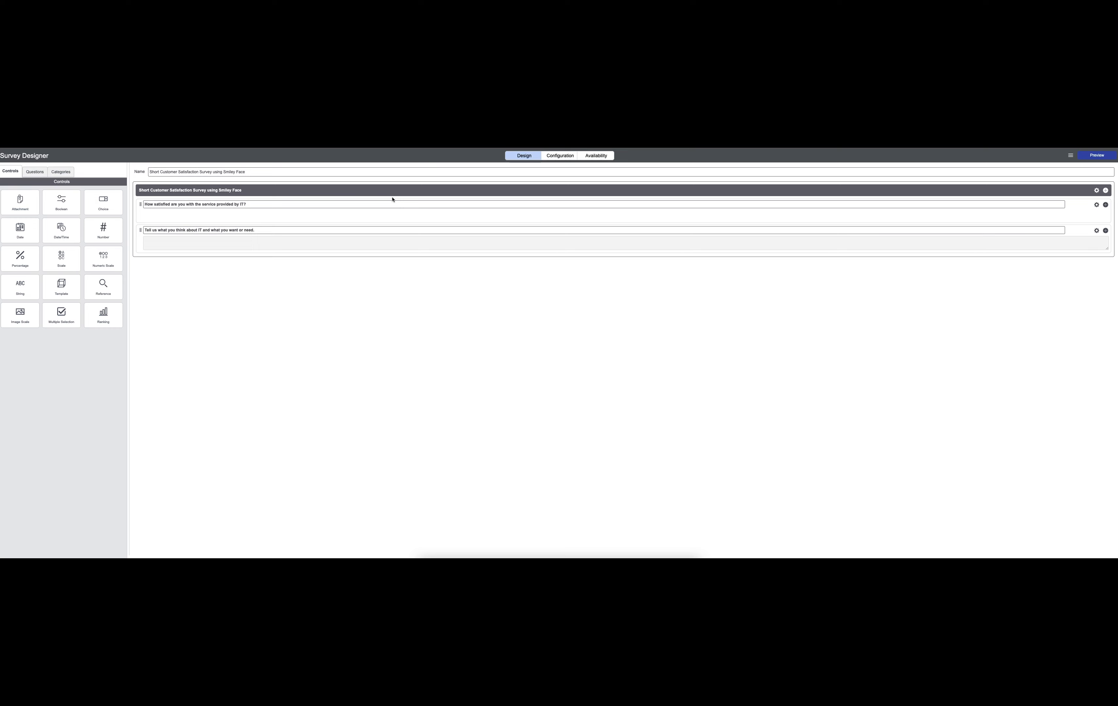
- Open the properties of the IT service satisfaction question and select the Very Dissatisfied image choice text
{"action": "left_click", "coordinate": [1096, 205]}
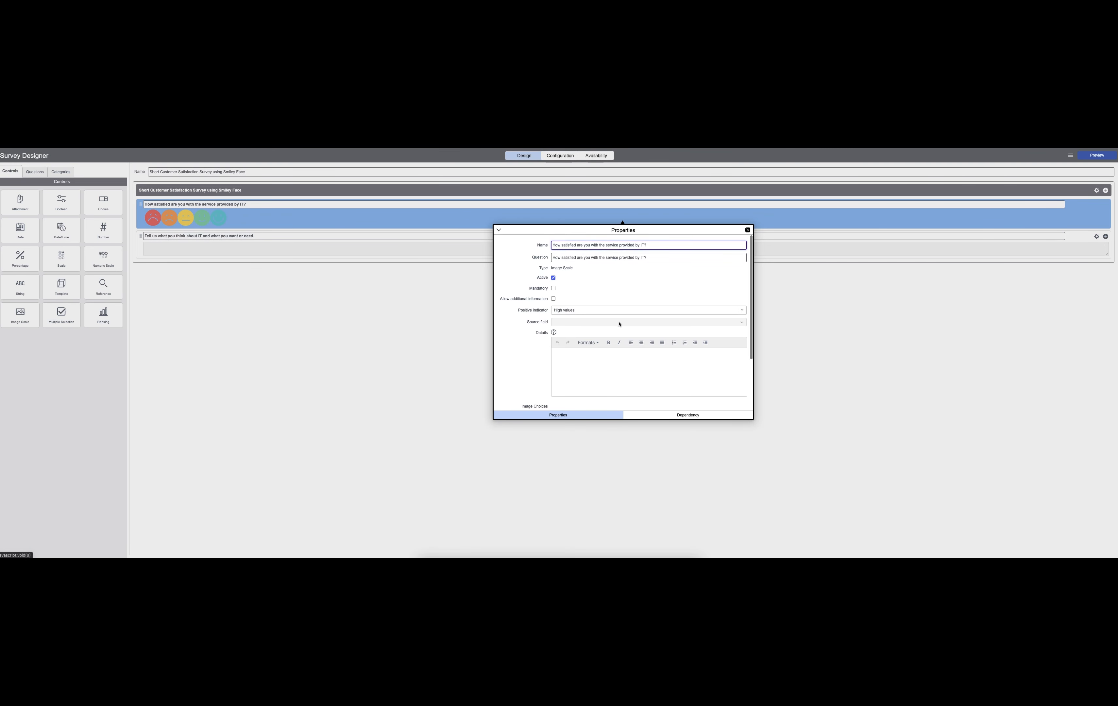
{"action": "scroll", "coordinate": [619, 322], "scroll_direction": "down", "scroll_amount": 3}
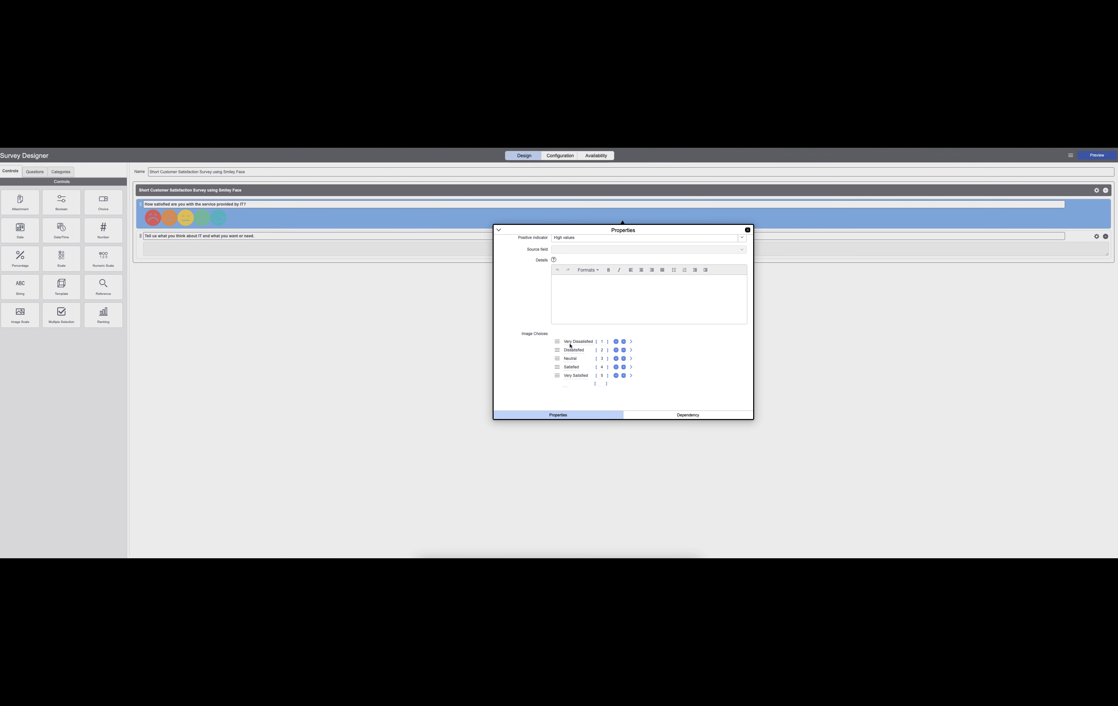
{"action": "double_click", "coordinate": [589, 342]}
{"action": "left_click", "coordinate": [577, 350]}
{"action": "double_click", "coordinate": [578, 342]}
{"action": "left_click_drag", "start_coordinate": [564, 342], "coordinate": [593, 341]}
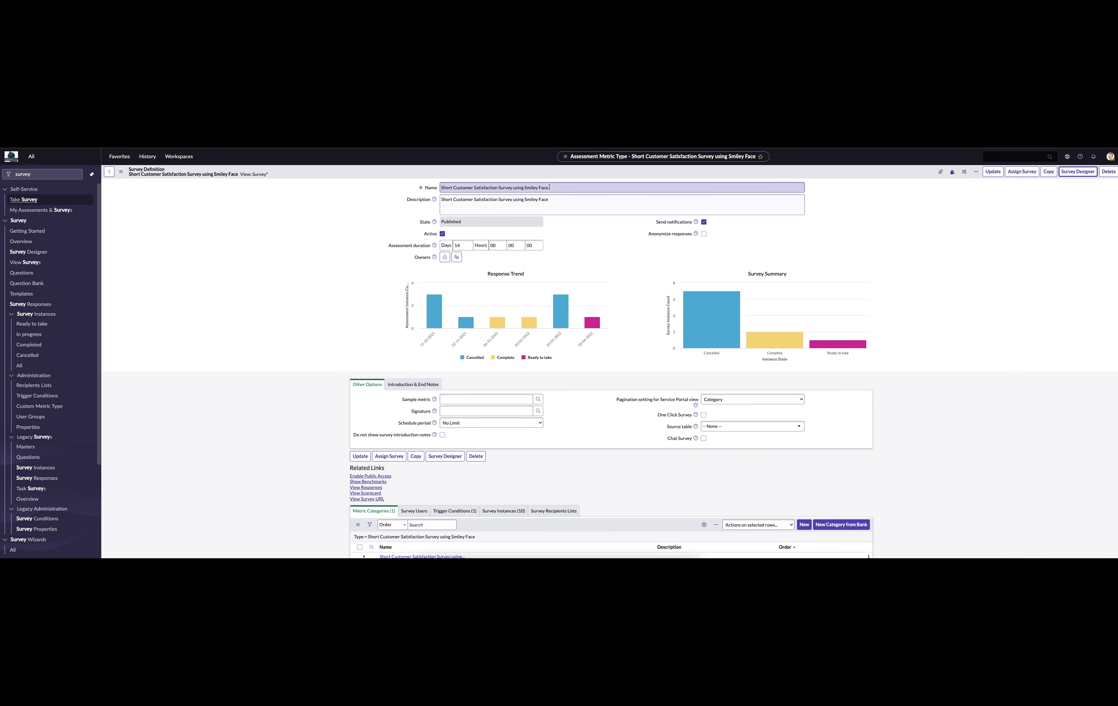
- Copy the survey's name from its definition and set the Metric Type condition to Short Customer Satisfaction Survey using Smiley Face in Flow Designer
{"action": "left_click_drag", "start_coordinate": [549, 187], "coordinate": [392, 189]}
{"action": "right_click", "coordinate": [477, 189]}
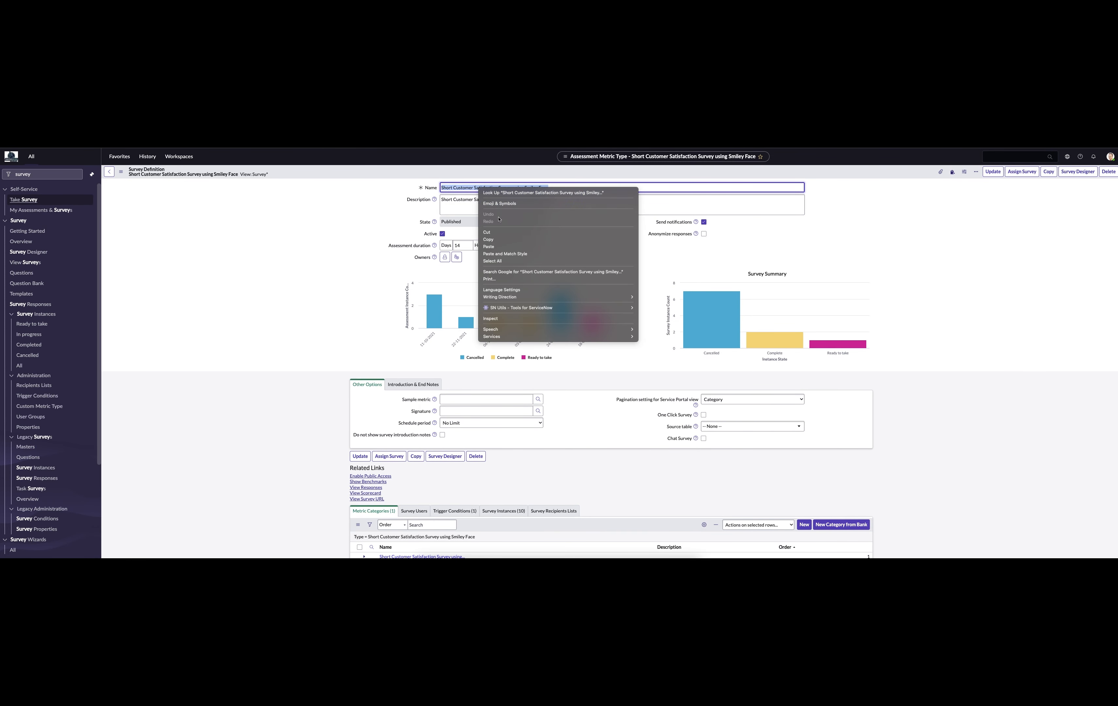
{"action": "left_click", "coordinate": [491, 239]}
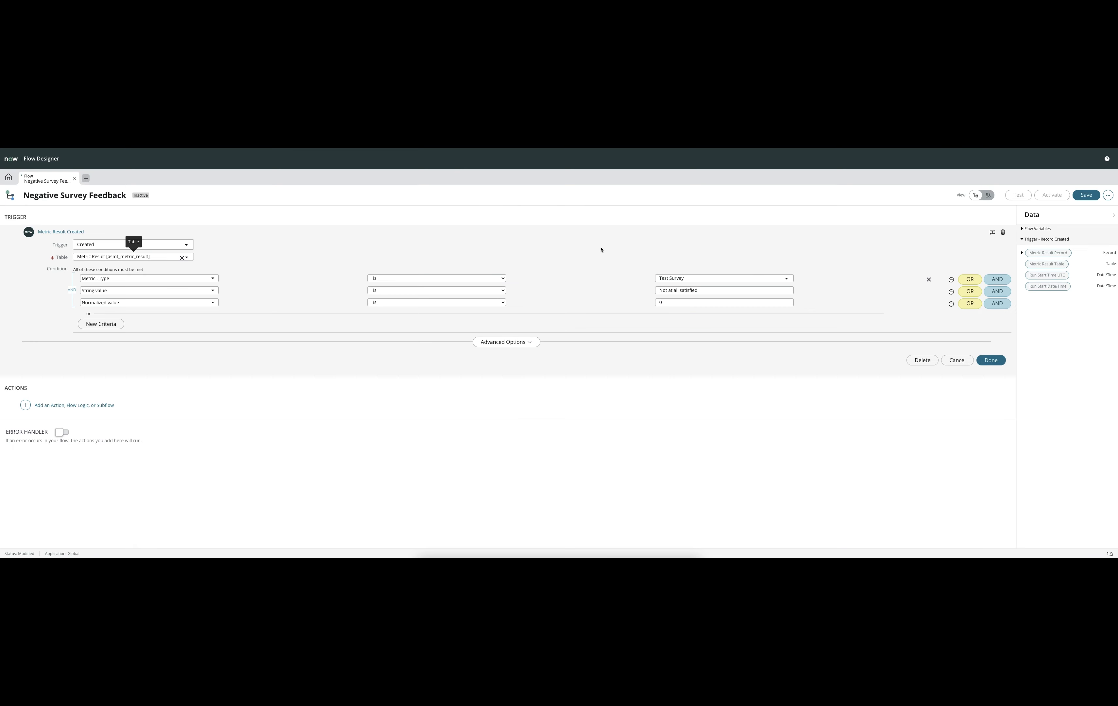
{"action": "left_click", "coordinate": [696, 279]}
{"action": "key", "text": "ctrl+v"}
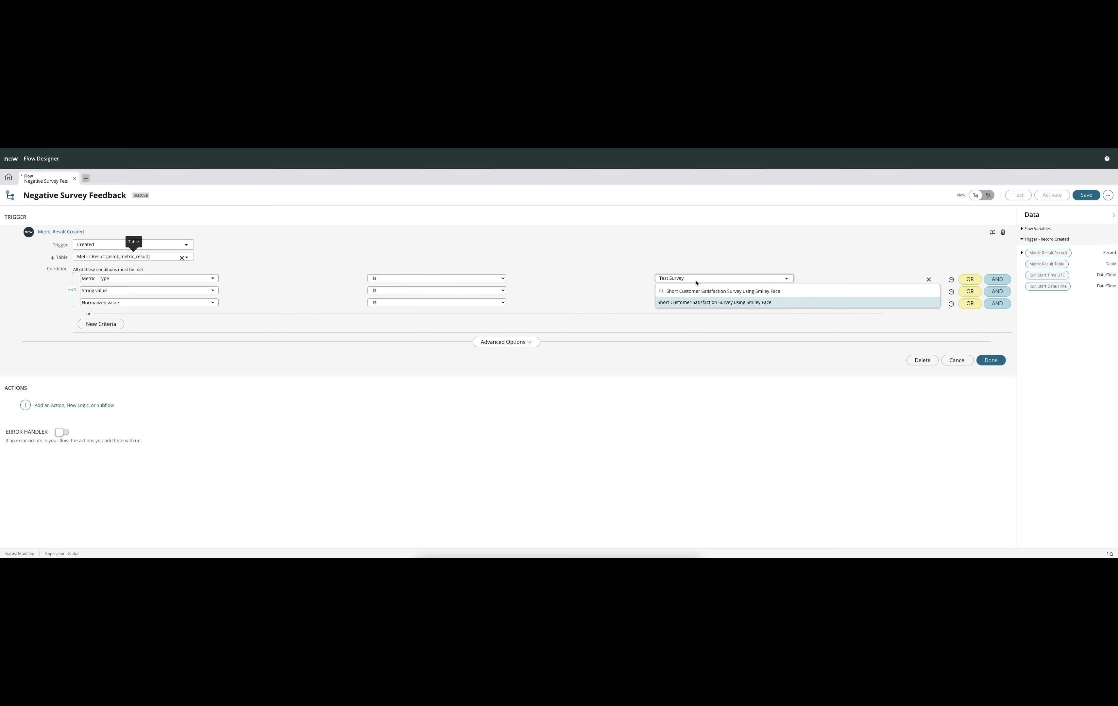
{"action": "left_click", "coordinate": [714, 302]}
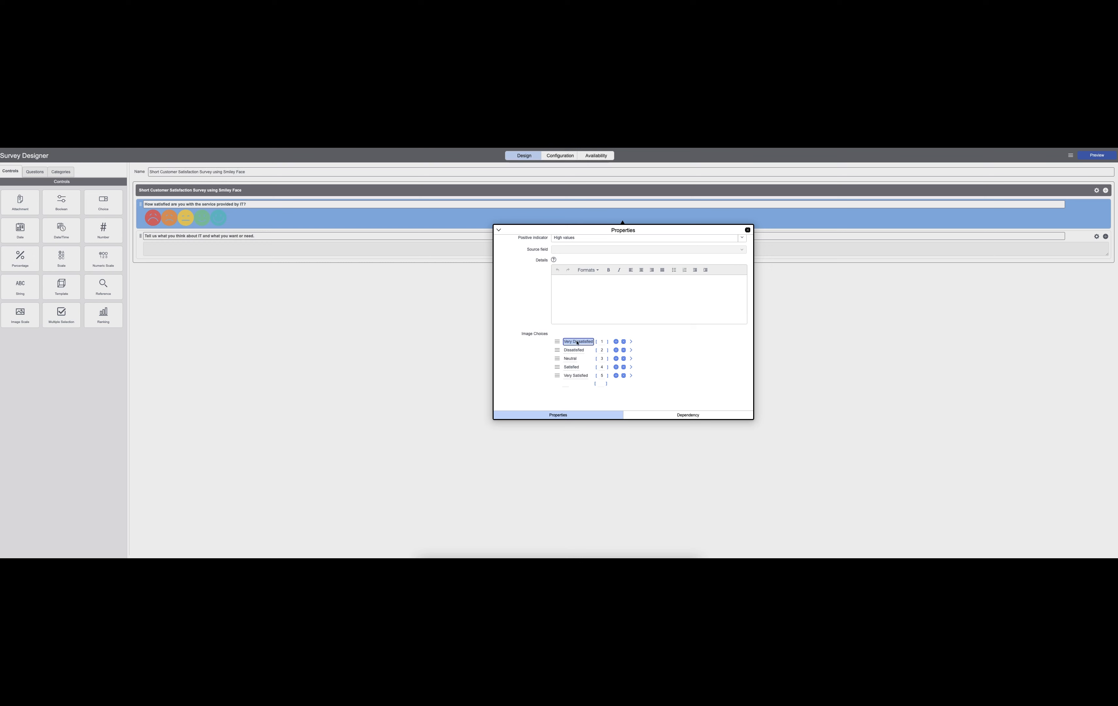
- Copy the Very Dissatisfied choice text from Survey Designer and set the flow trigger's String value condition to it
{"action": "right_click", "coordinate": [577, 341]}
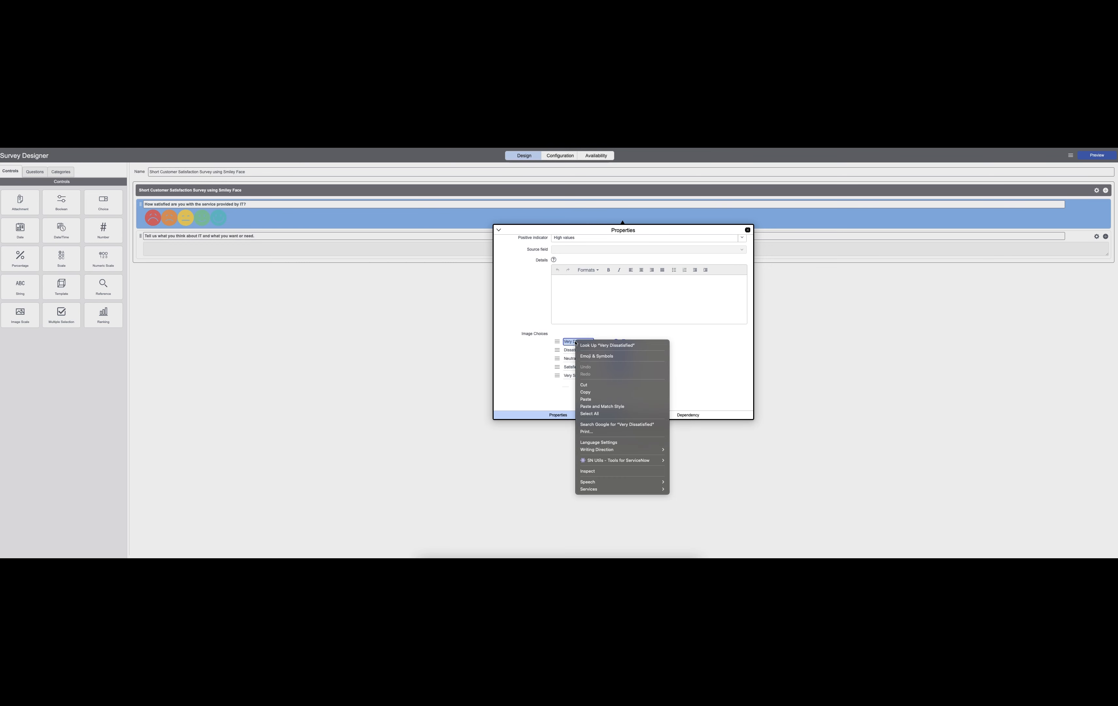
{"action": "left_click", "coordinate": [586, 392]}
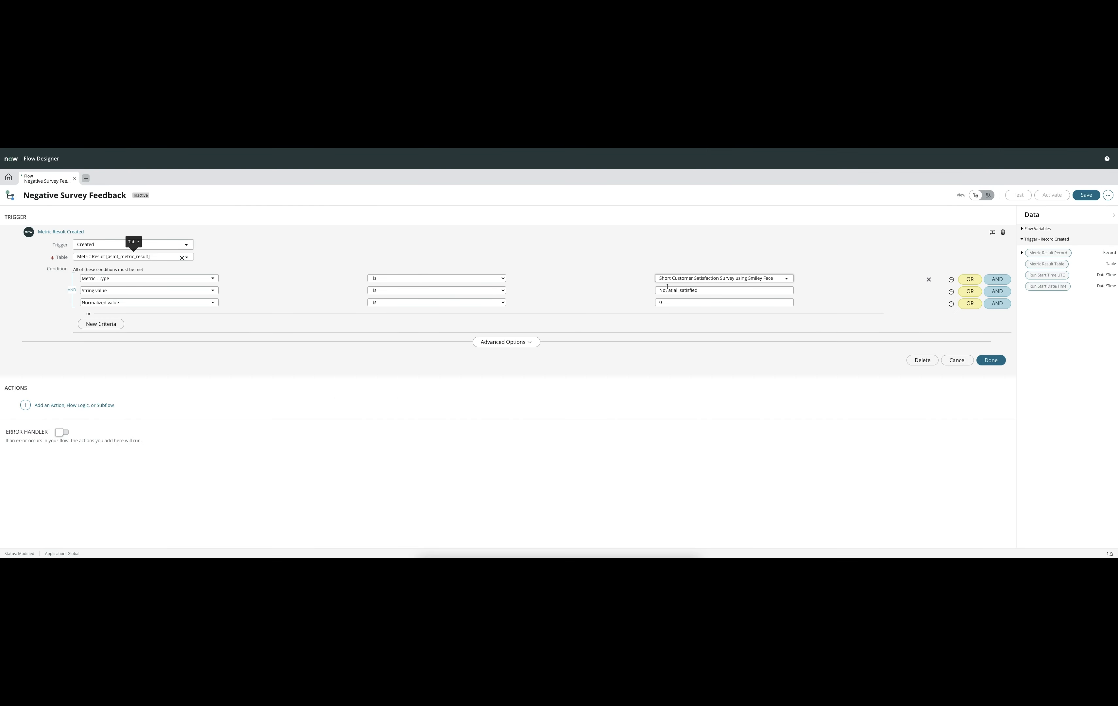
{"action": "triple_click", "coordinate": [667, 289]}
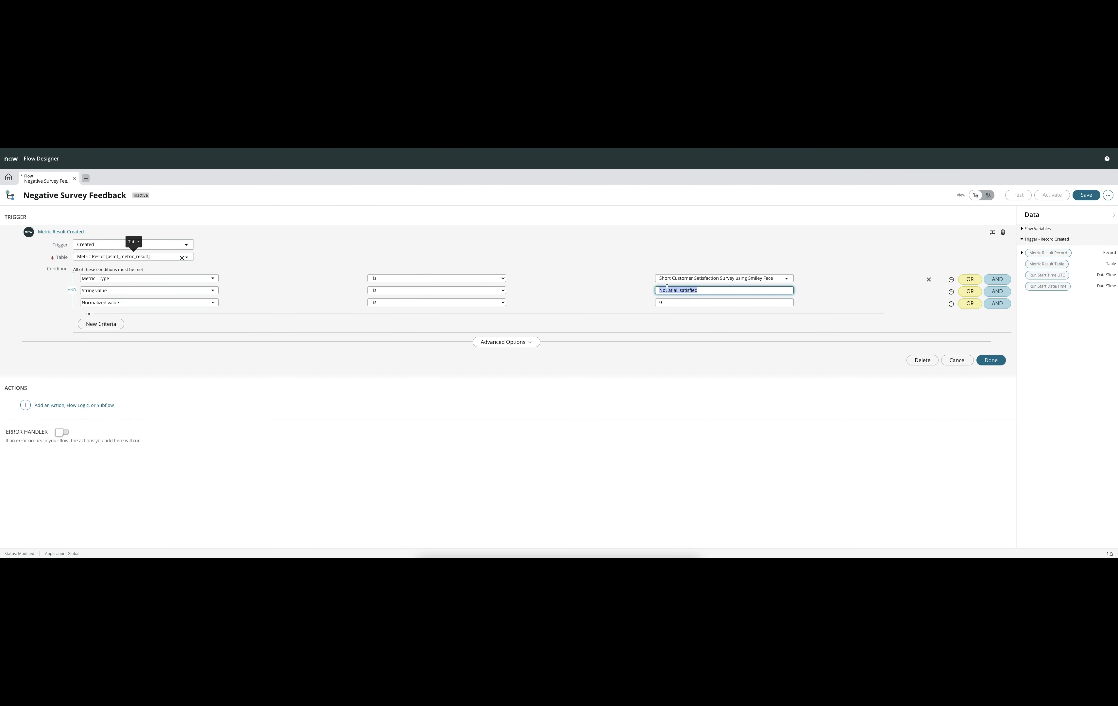
{"action": "key", "text": "ctrl+v"}
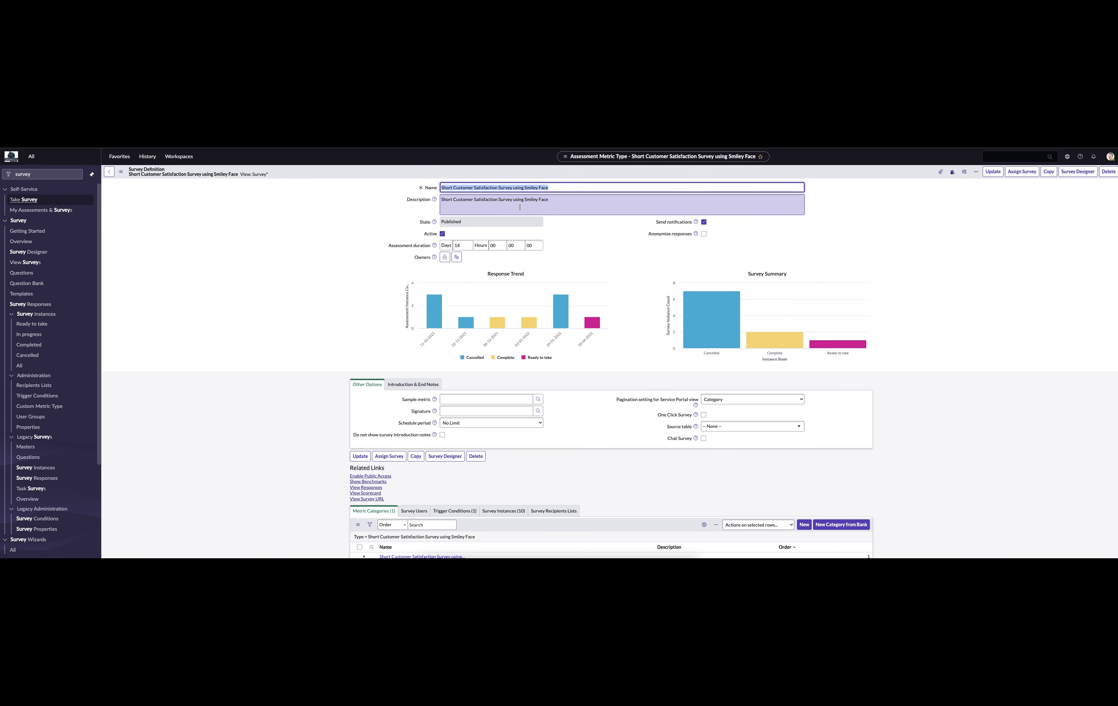
- List the smiley face survey's instances on its definition and open the one that is ready to take
{"action": "scroll", "coordinate": [574, 443], "scroll_direction": "down", "scroll_amount": 1}
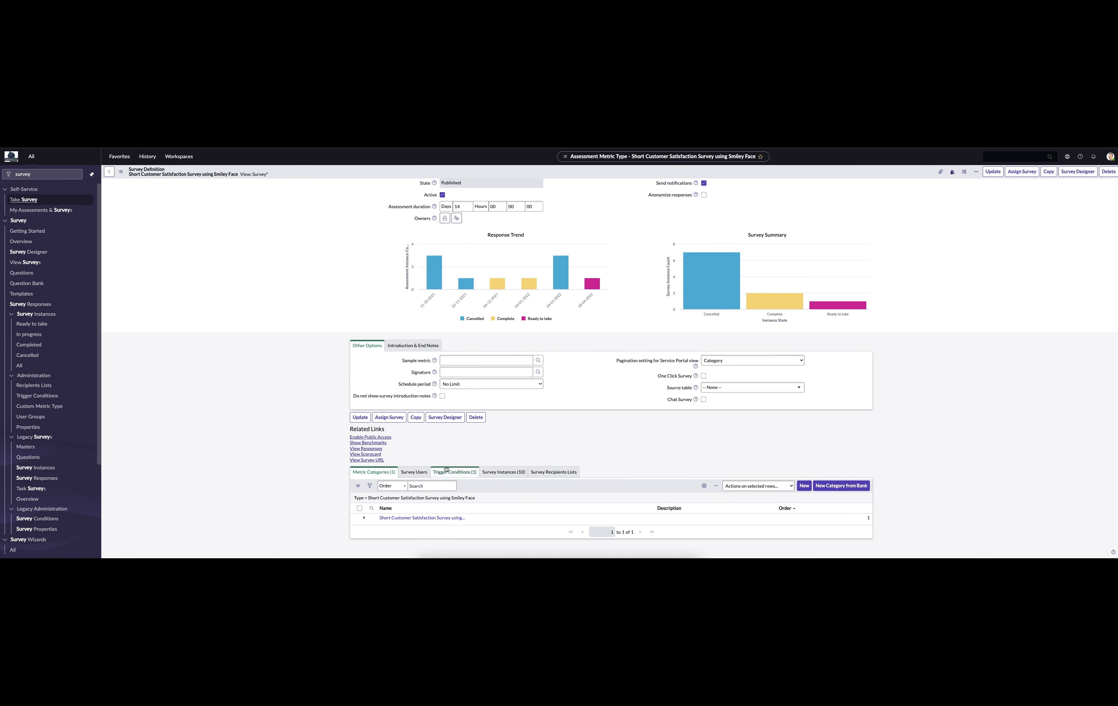
{"action": "left_click", "coordinate": [509, 473]}
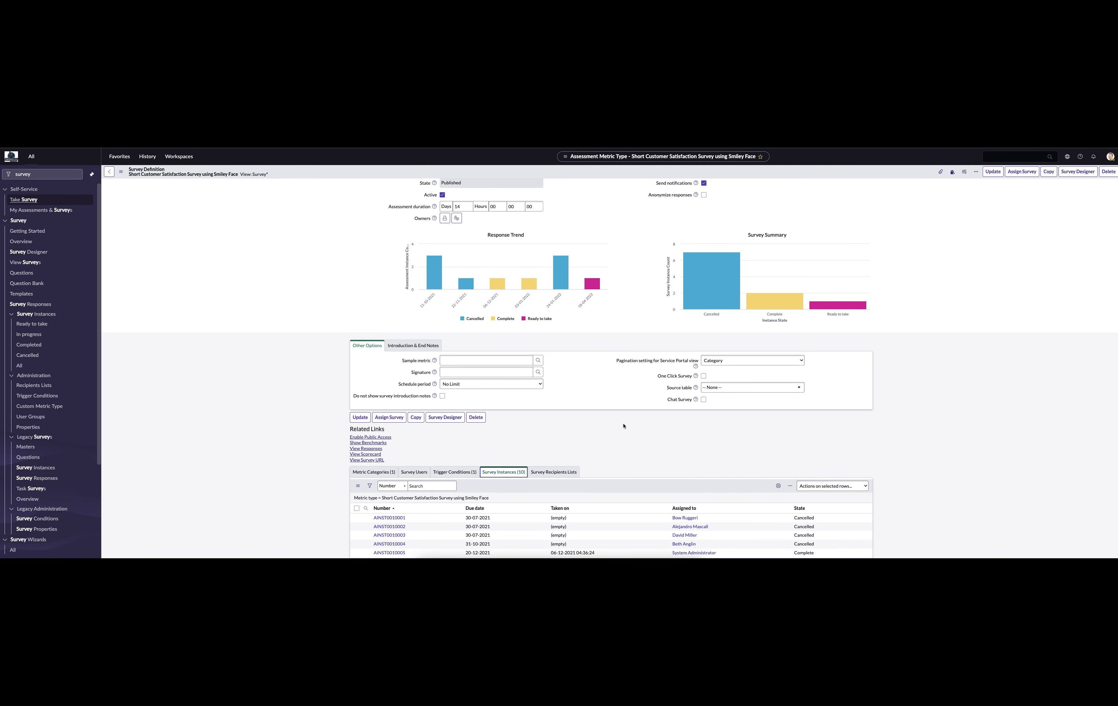
{"action": "scroll", "coordinate": [624, 426], "scroll_direction": "down", "scroll_amount": 2}
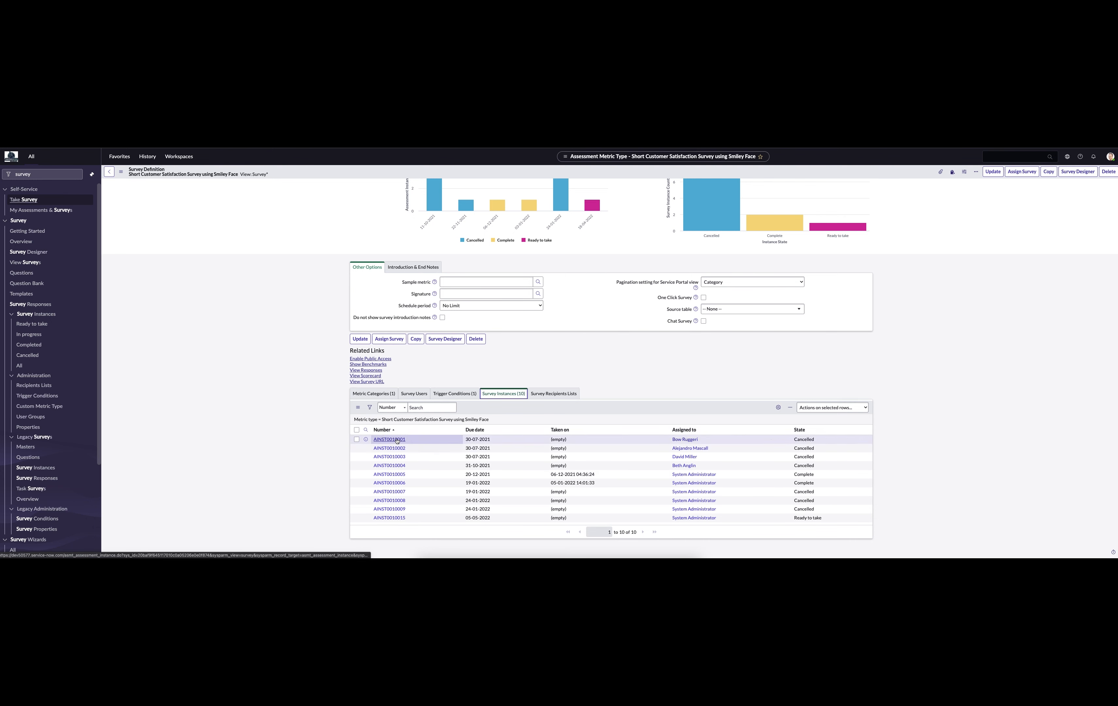
{"action": "left_click", "coordinate": [389, 517]}
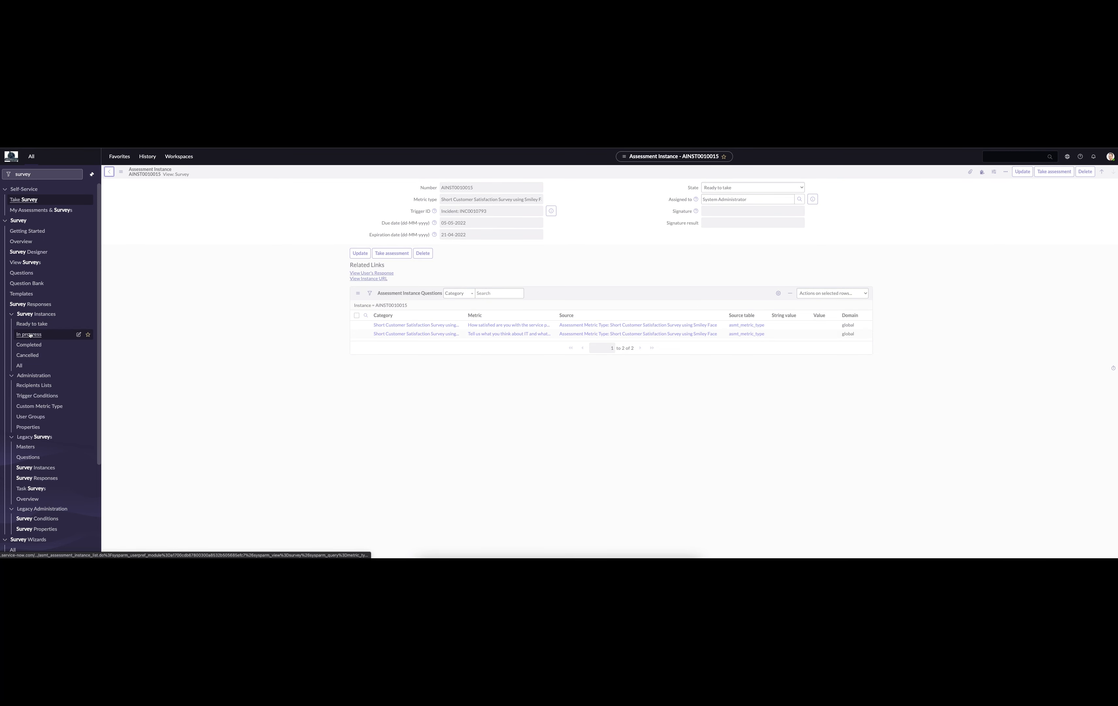
- Check the completed smiley face survey instances and examine the normalized values of its answers in the survey responses
{"action": "left_click", "coordinate": [28, 344]}
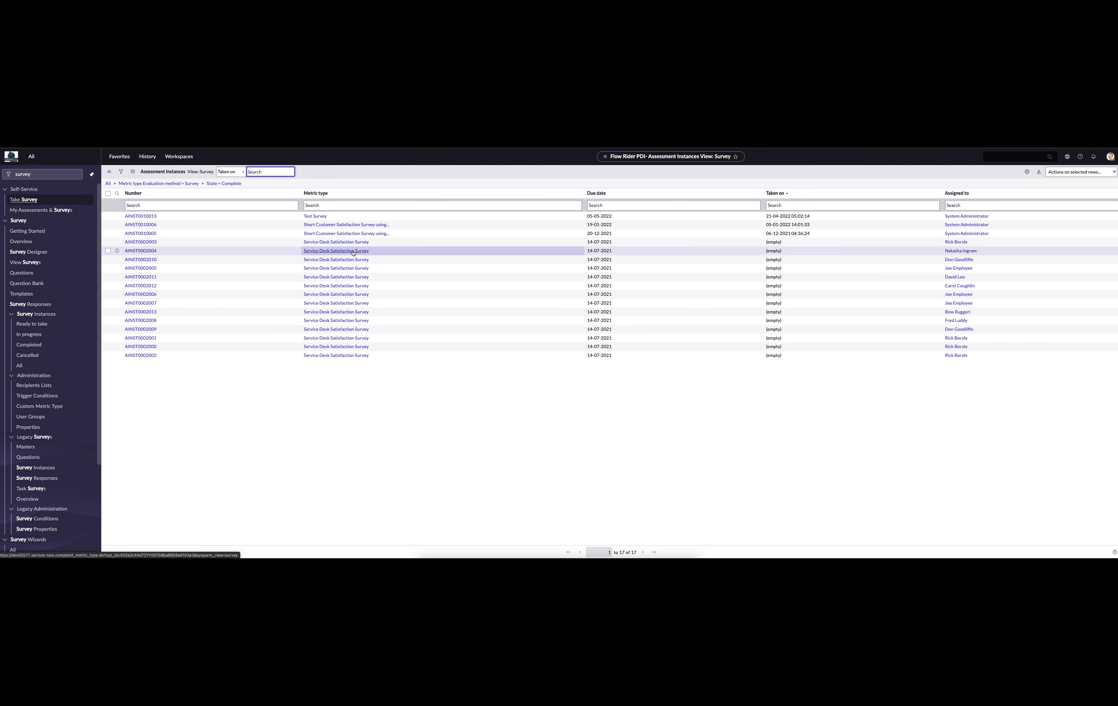
{"action": "left_click", "coordinate": [354, 224]}
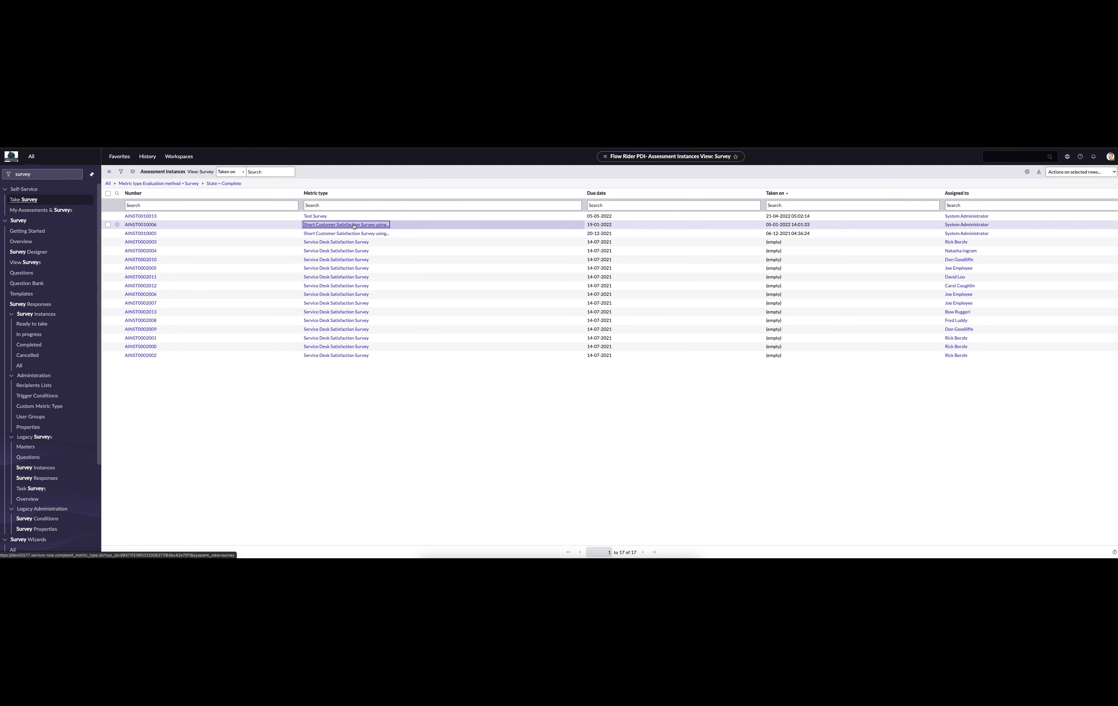
{"action": "left_click", "coordinate": [384, 223]}
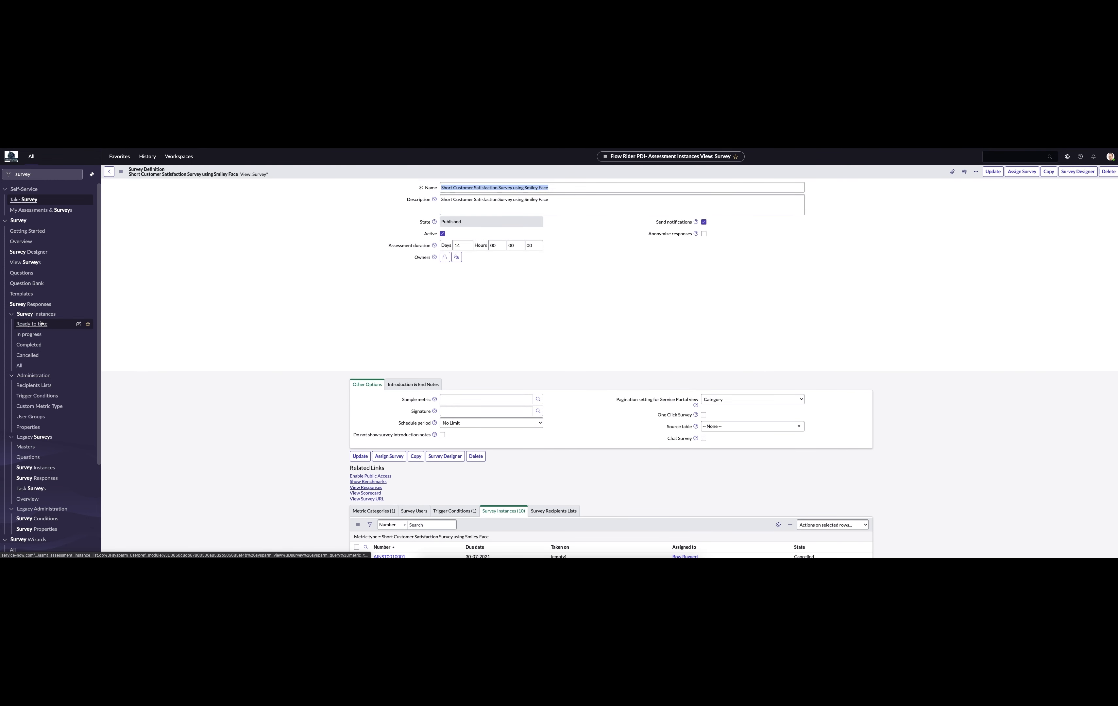
{"action": "left_click", "coordinate": [31, 304]}
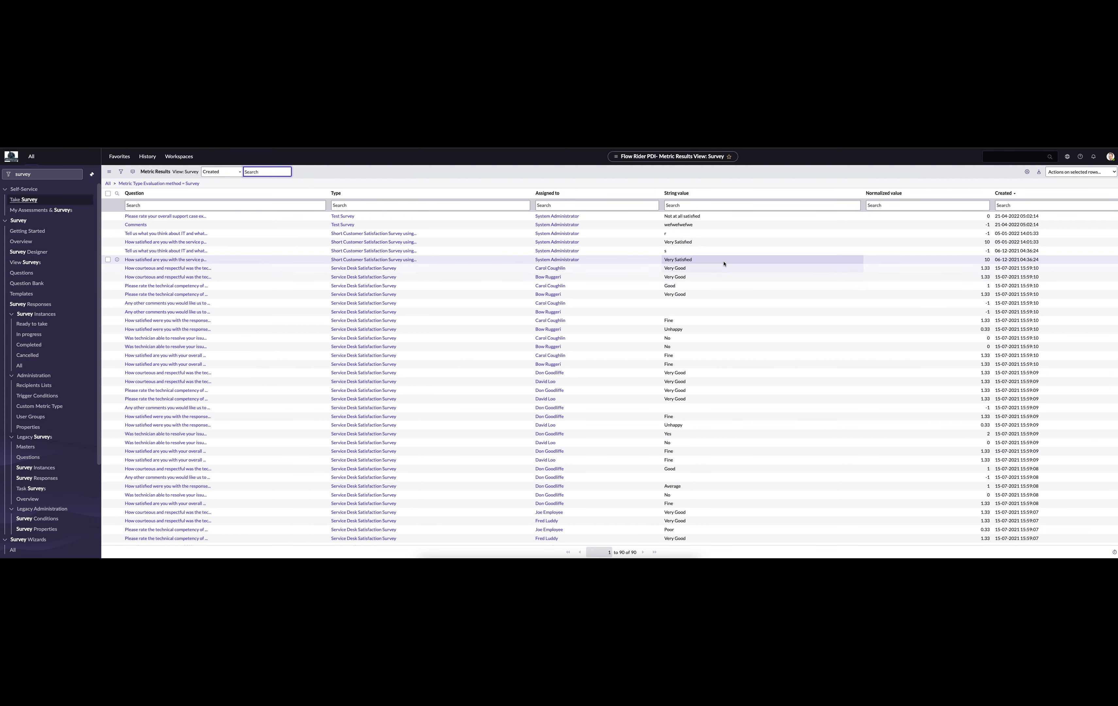
{"action": "left_click_drag", "start_coordinate": [984, 260], "coordinate": [991, 258]}
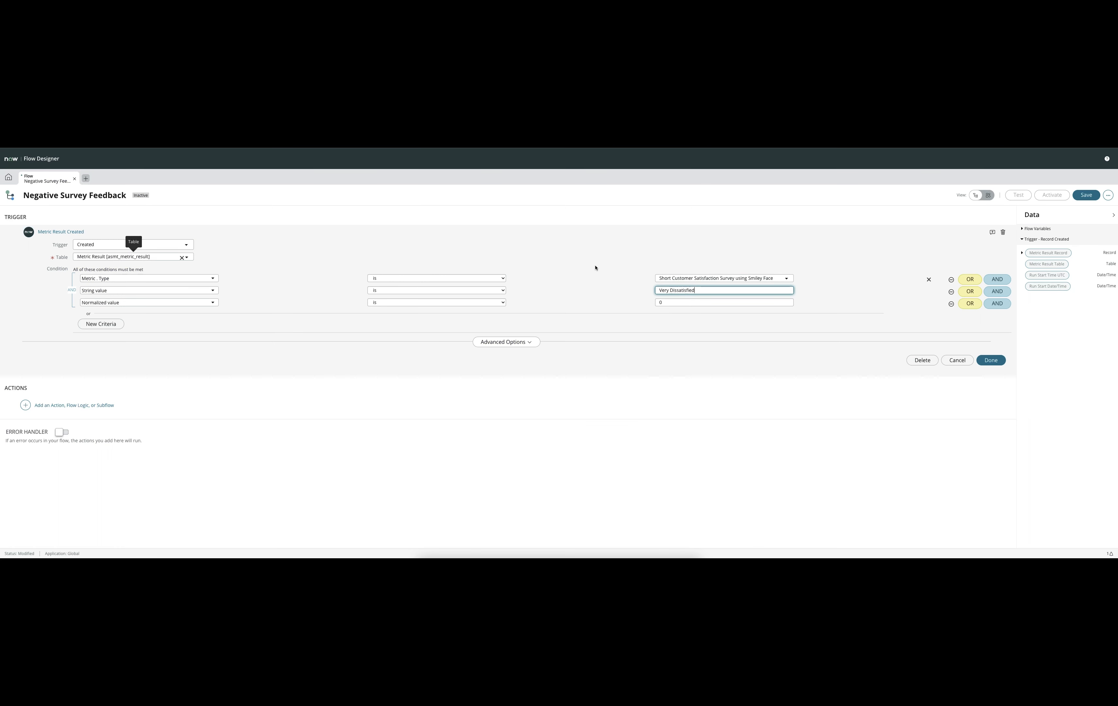
- Keep the Normalized value condition at 0 and confirm the Metric Result Created trigger
{"action": "left_click", "coordinate": [675, 304]}
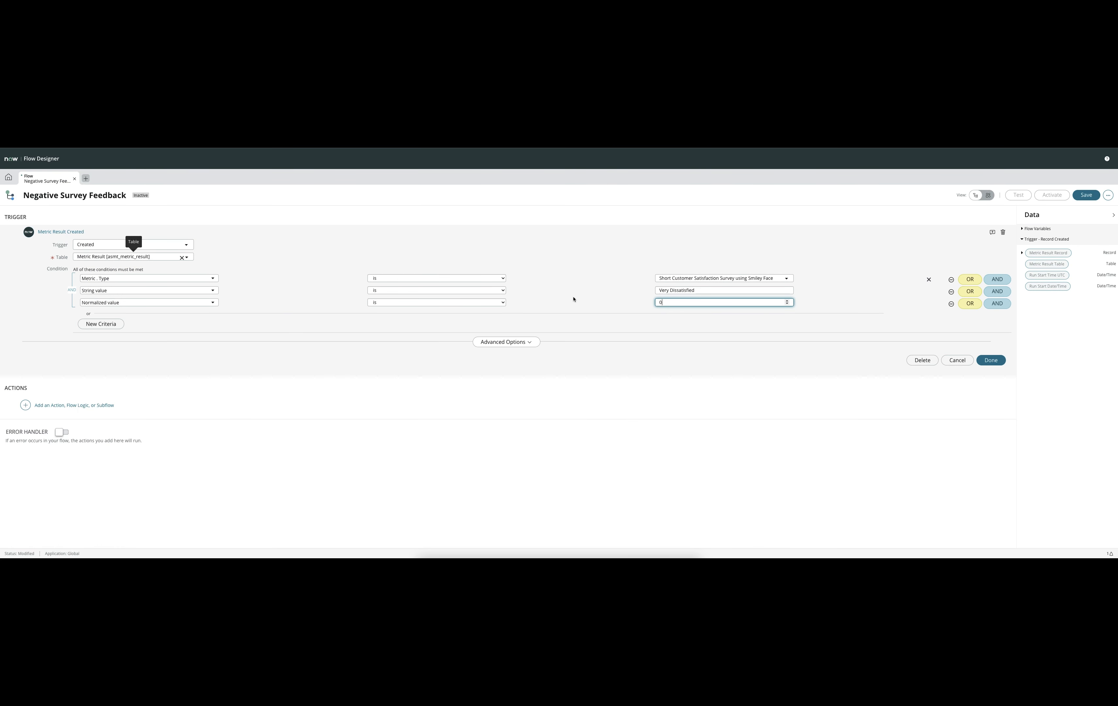
{"action": "left_click", "coordinate": [986, 362]}
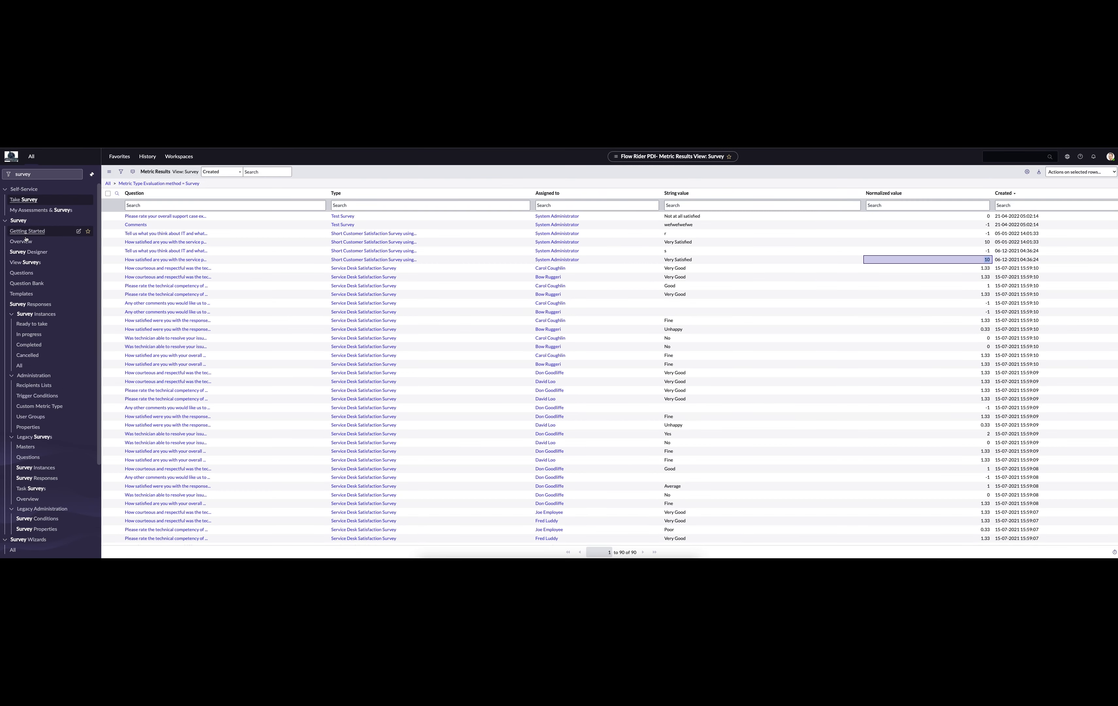
- Reload the survey responses and open the latest smiley face answer to "Tell us what you think about IT and what you want or need."
{"action": "left_click", "coordinate": [30, 304]}
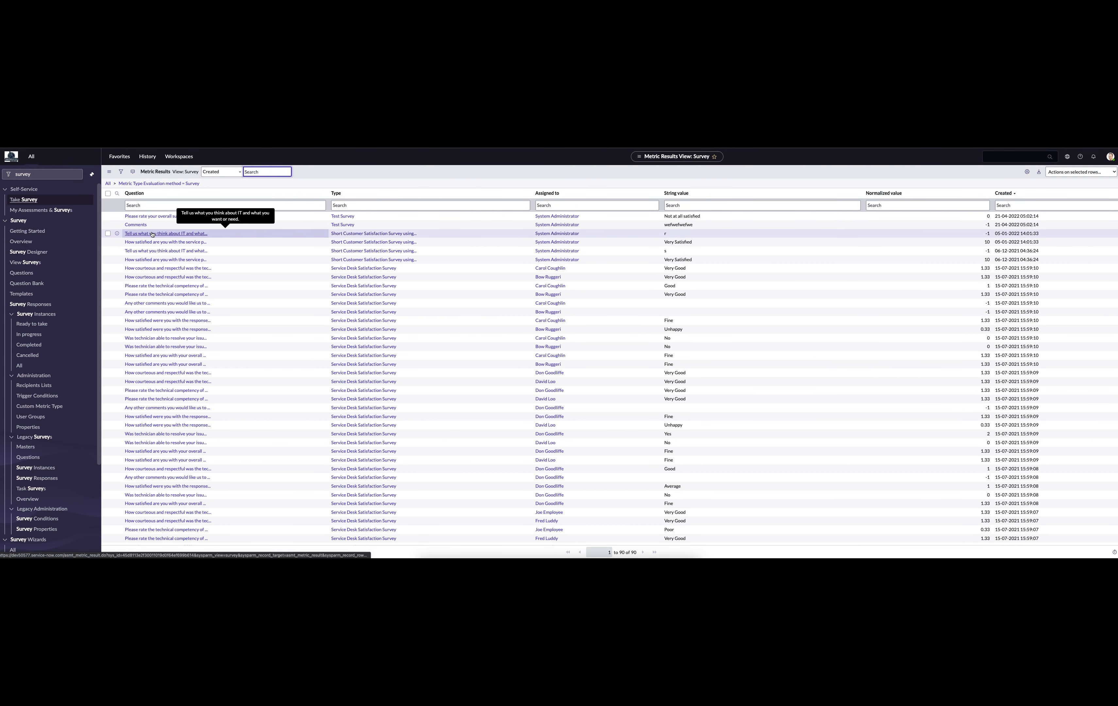
{"action": "left_click", "coordinate": [152, 234]}
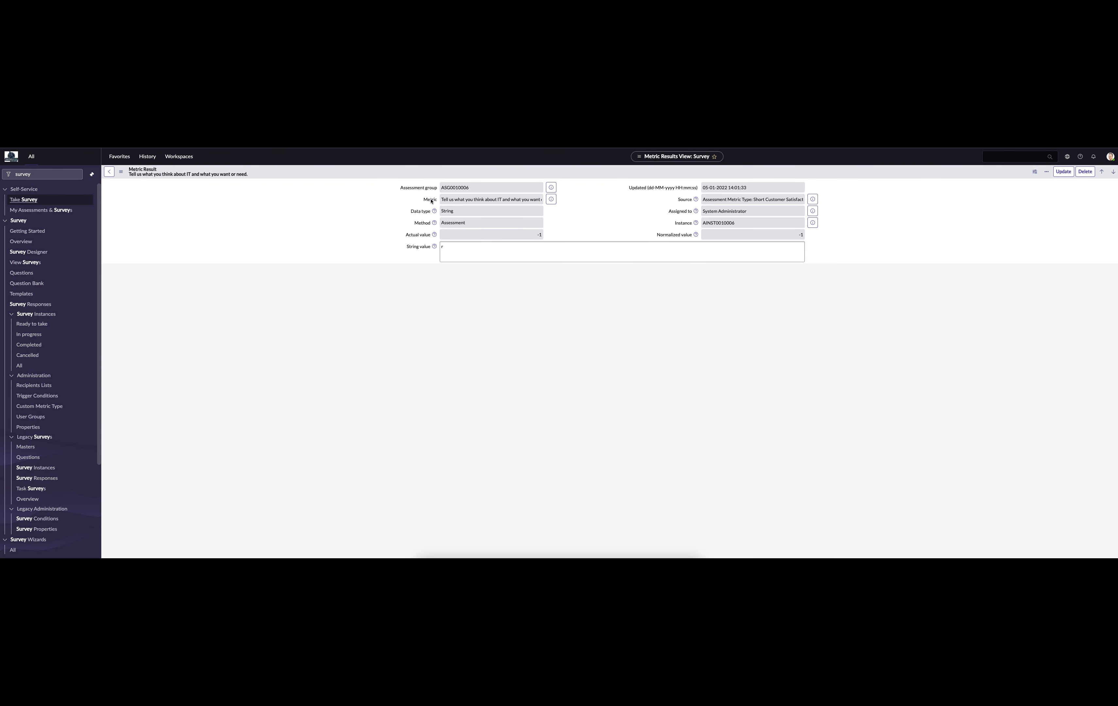
- Inspect the comment answer's string value in its metric result, and compare it with the smiley face rating answers in the survey responses
{"action": "left_click", "coordinate": [479, 245]}
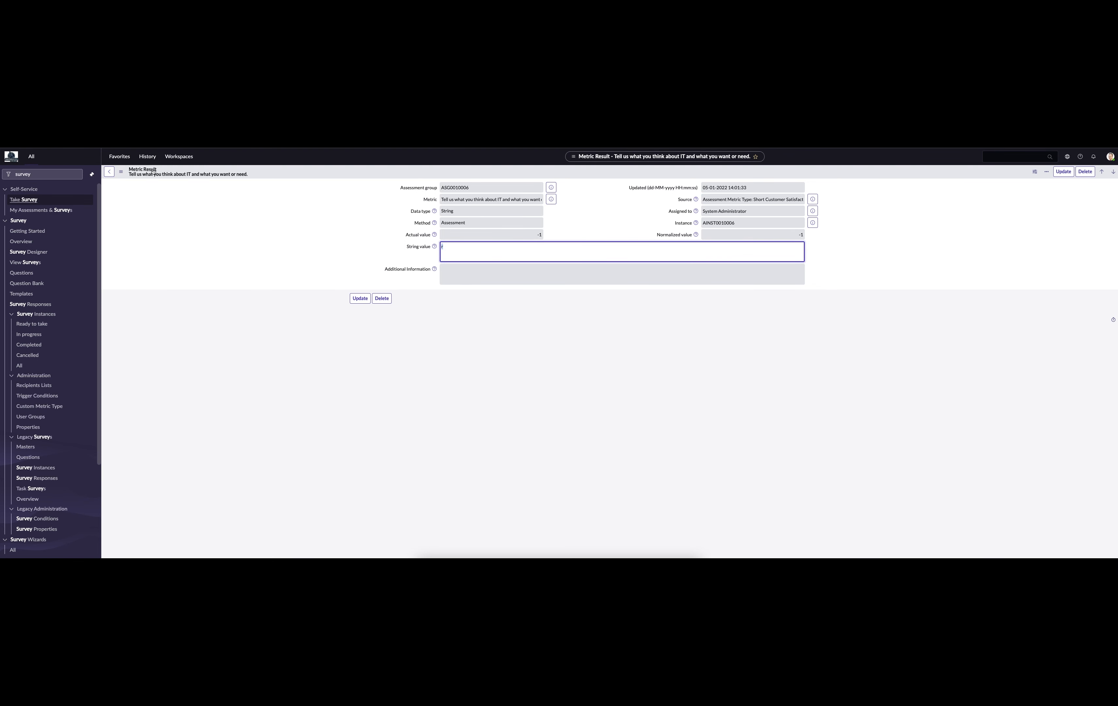
{"action": "left_click", "coordinate": [109, 172]}
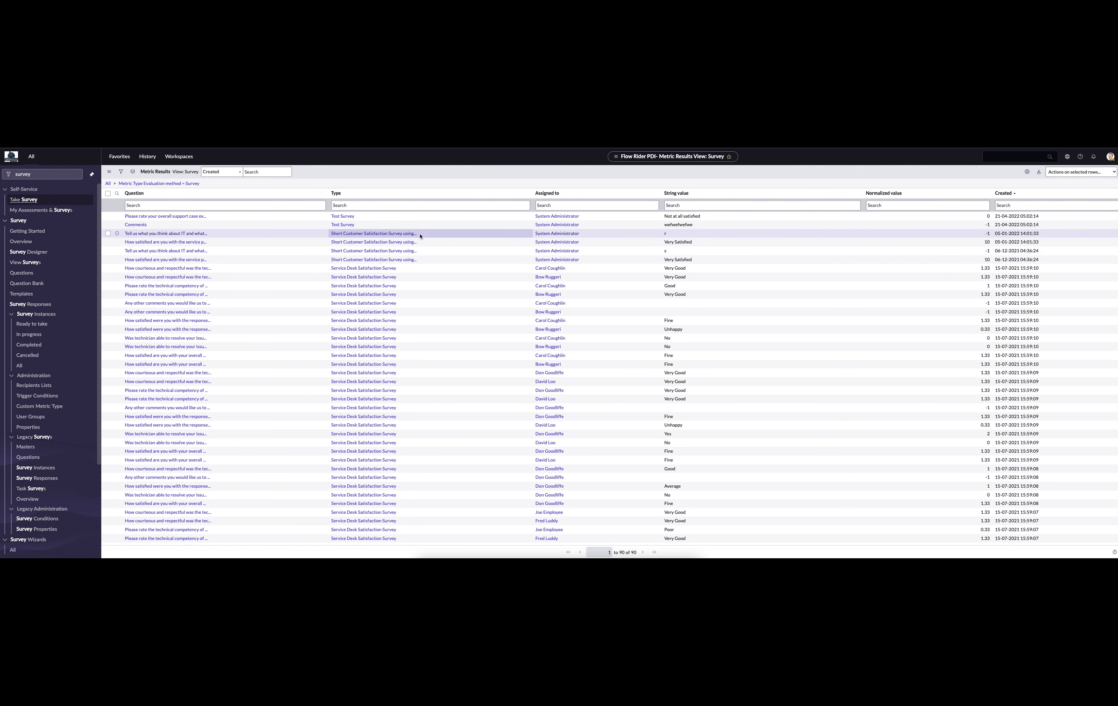
{"action": "left_click_drag", "start_coordinate": [361, 226], "coordinate": [355, 214]}
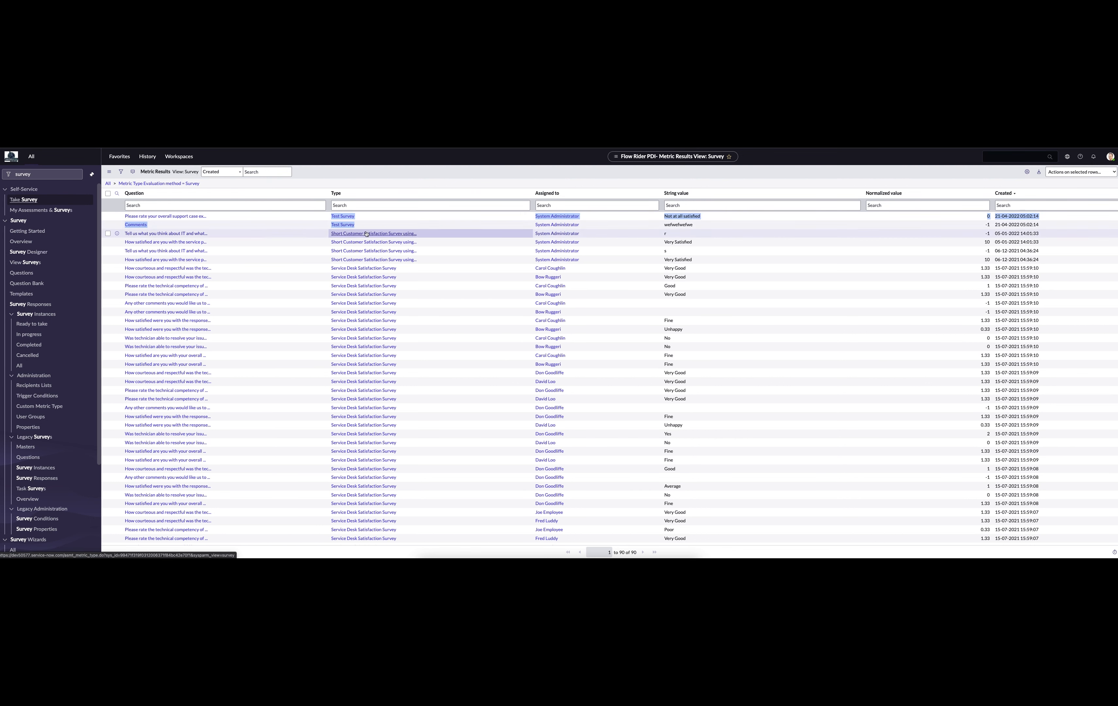
{"action": "left_click", "coordinate": [651, 235]}
{"action": "left_click_drag", "start_coordinate": [694, 242], "coordinate": [664, 242]}
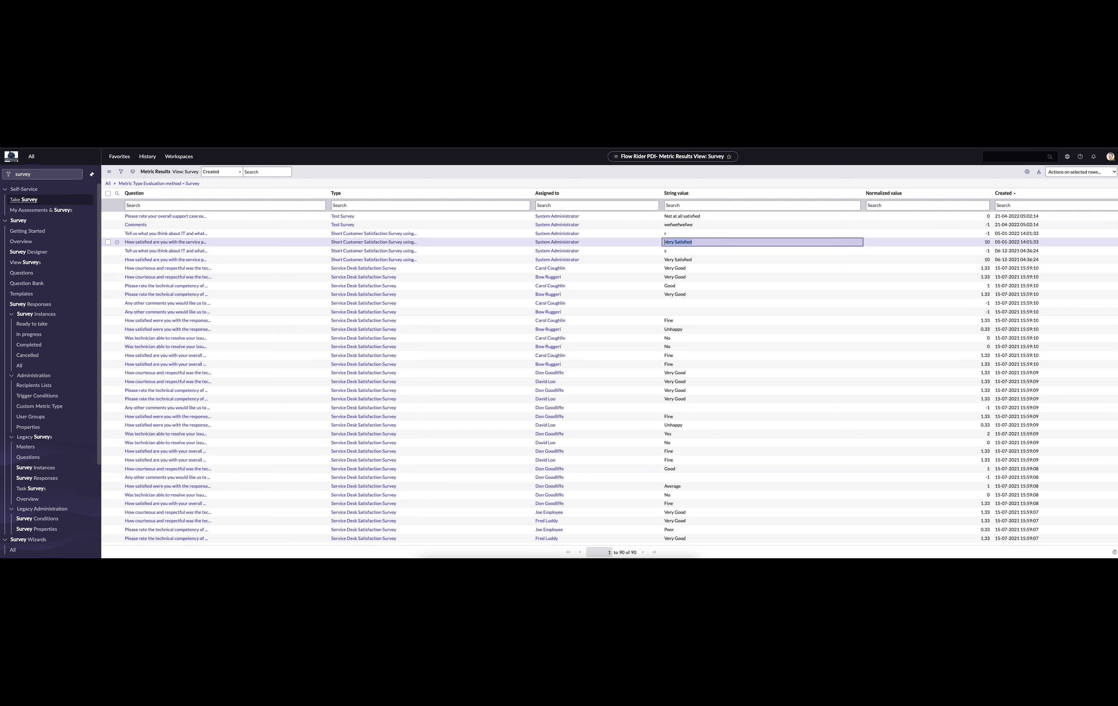
{"action": "left_click", "coordinate": [659, 235]}
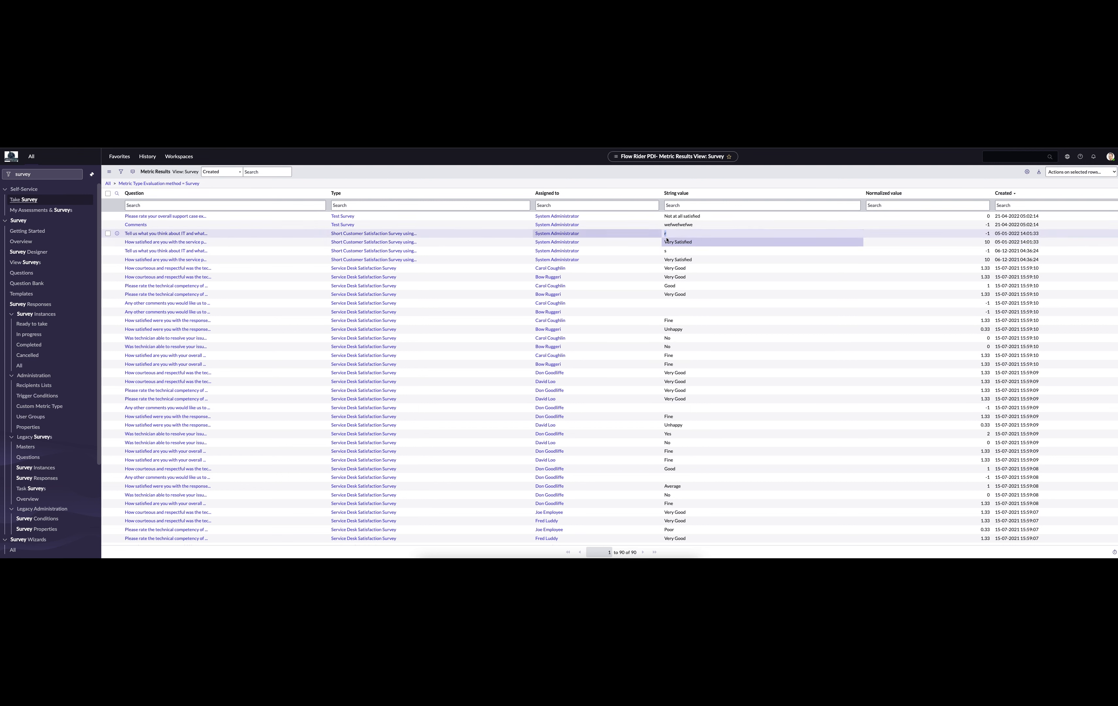
{"action": "left_click_drag", "start_coordinate": [693, 243], "coordinate": [662, 243]}
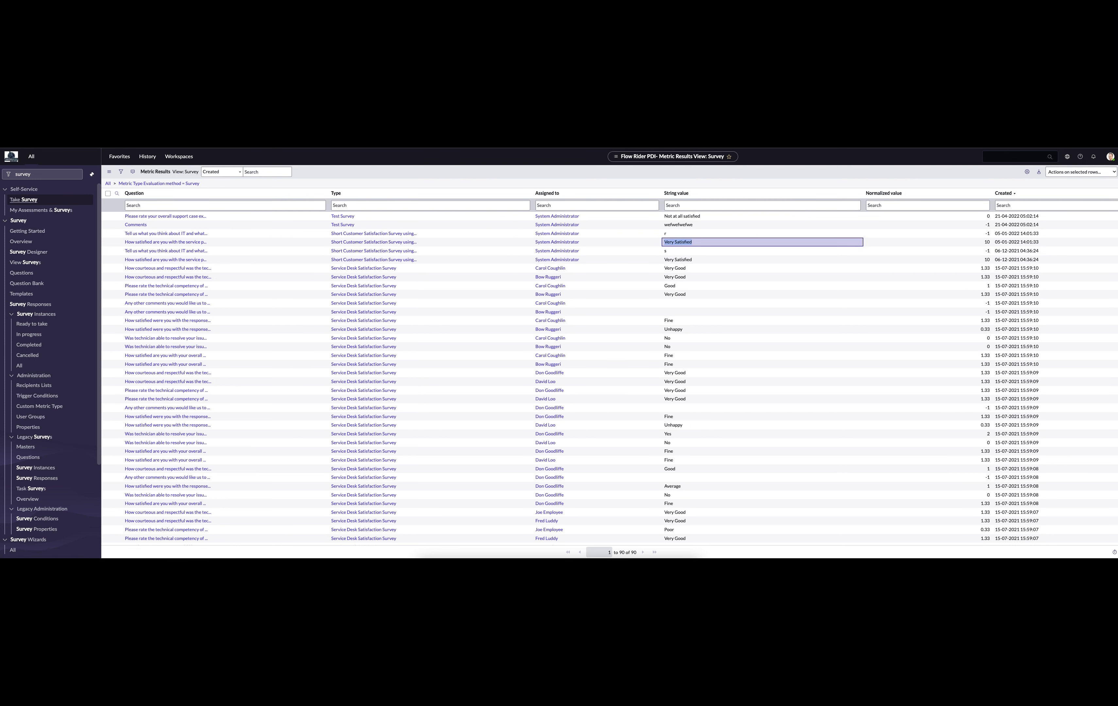
- Return to the Negative Survey Feedback flow and add a Look Up Record action on the Metric Result [asmt_metric_result] table
{"action": "left_click", "coordinate": [200, 124]}
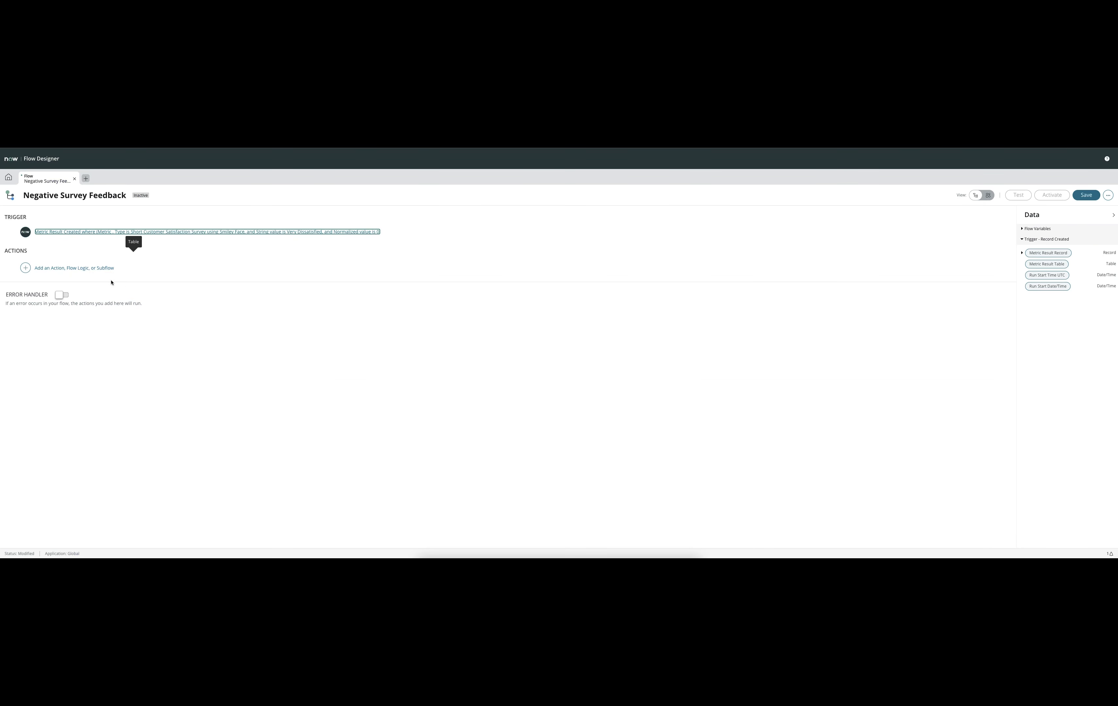
{"action": "left_click", "coordinate": [74, 268]}
{"action": "left_click", "coordinate": [52, 268]}
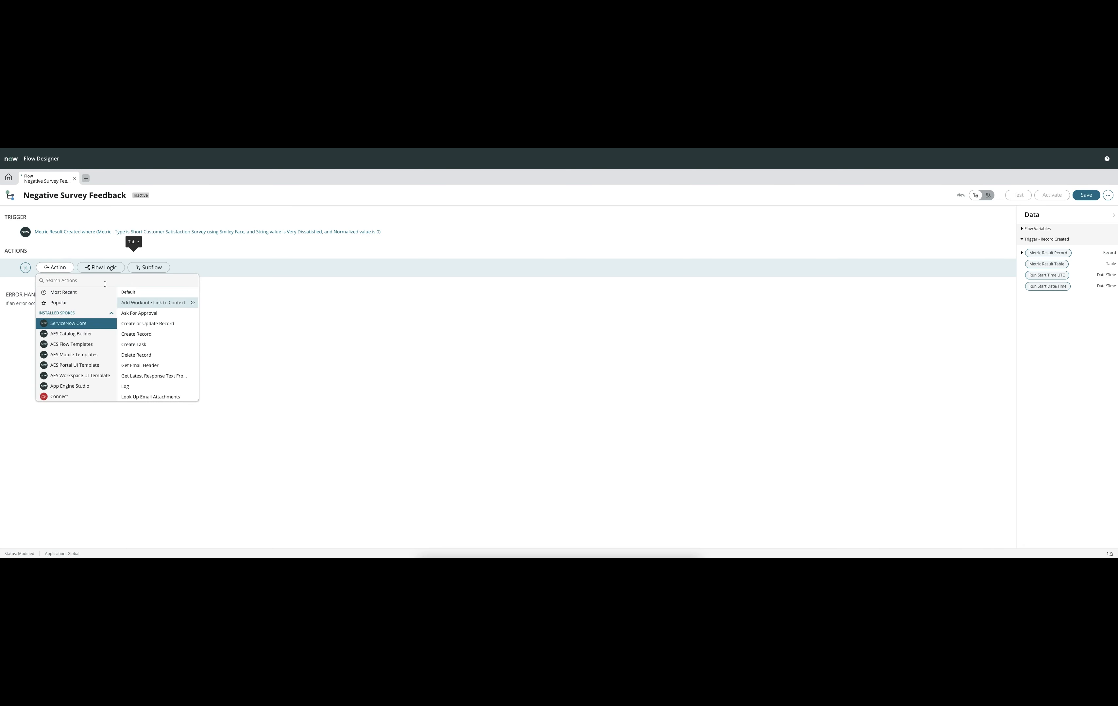
{"action": "type", "text": "look up"}
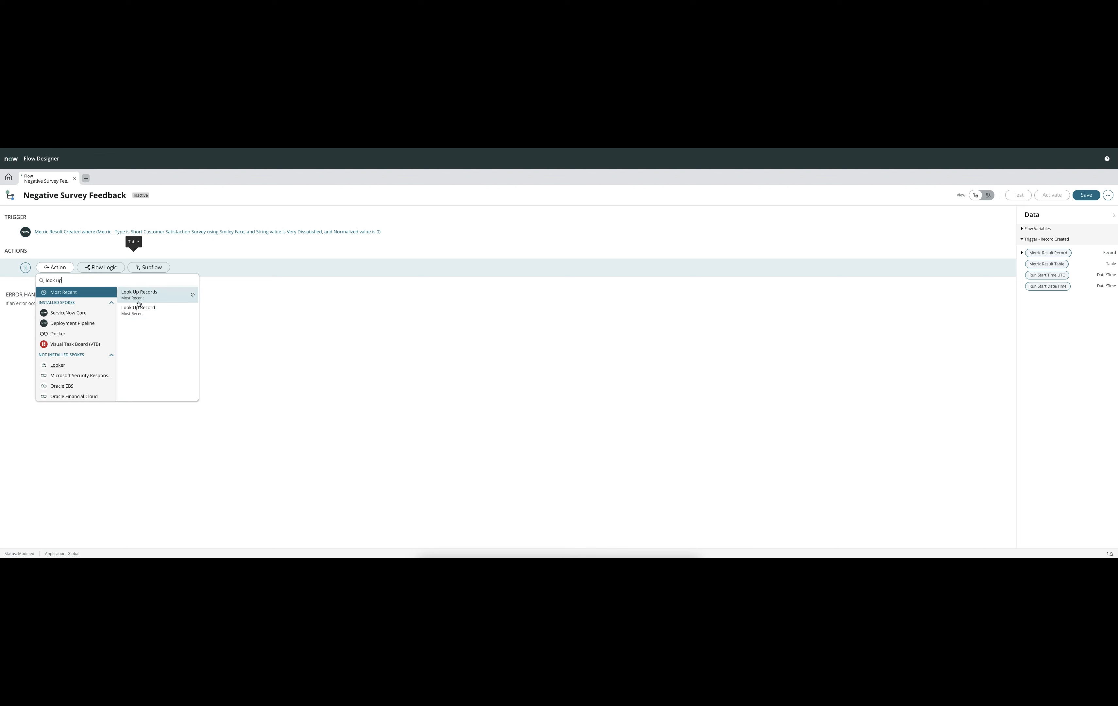
{"action": "left_click", "coordinate": [138, 308]}
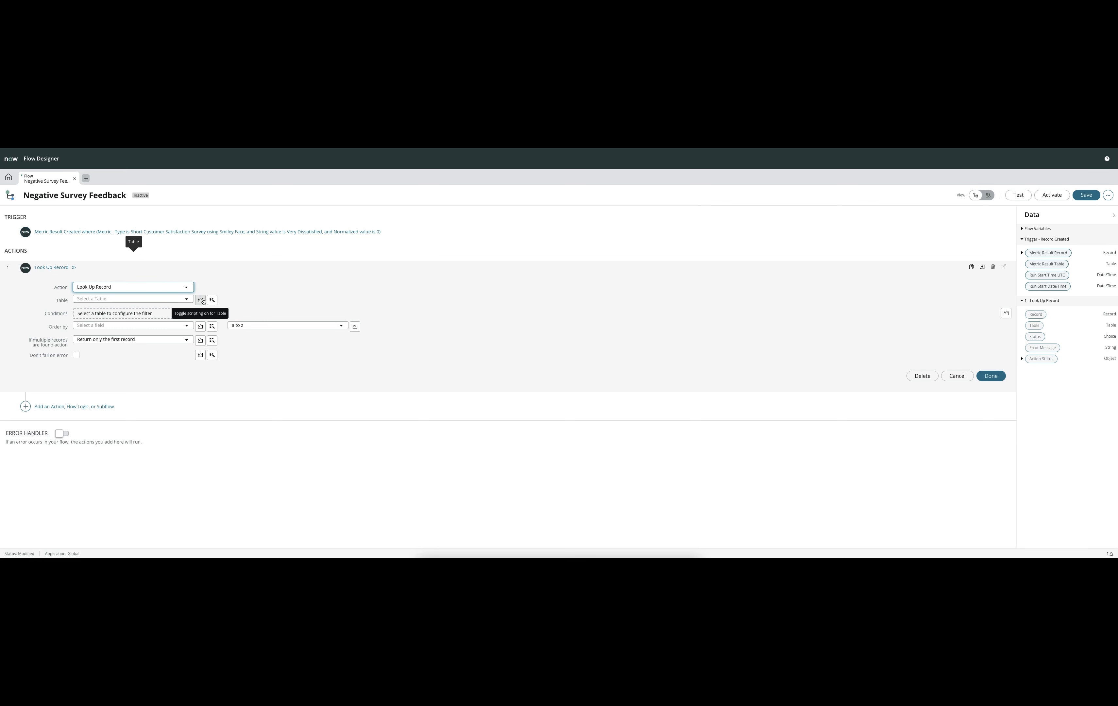
{"action": "left_click", "coordinate": [188, 300]}
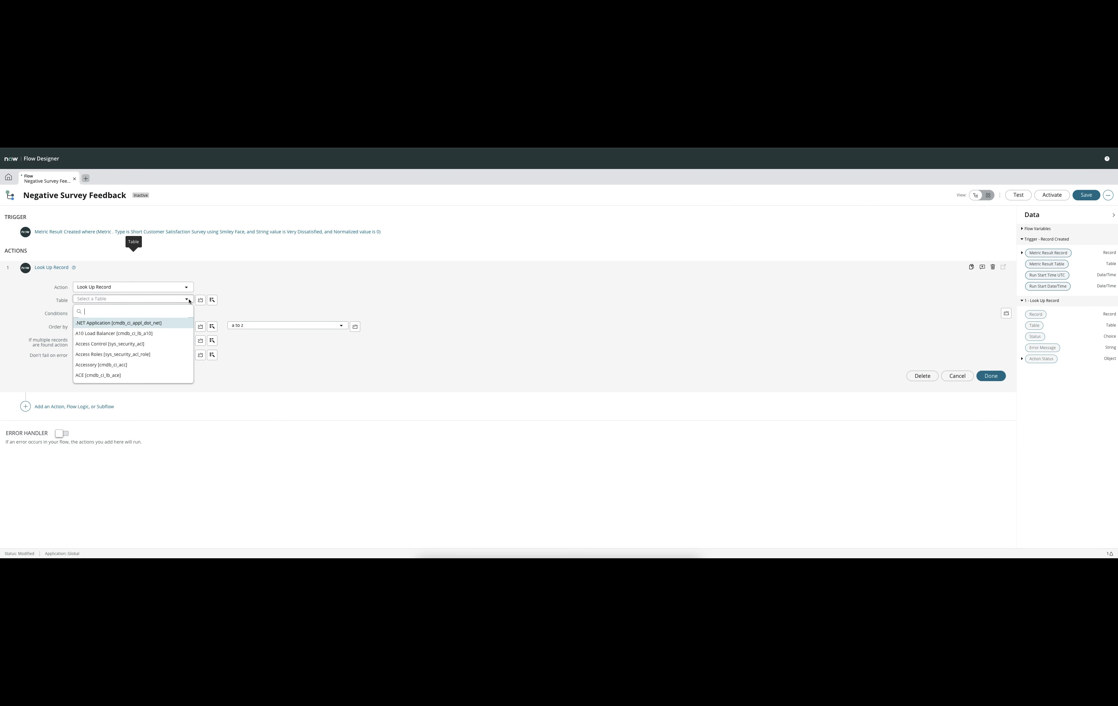
{"action": "type", "text": "etric re"}
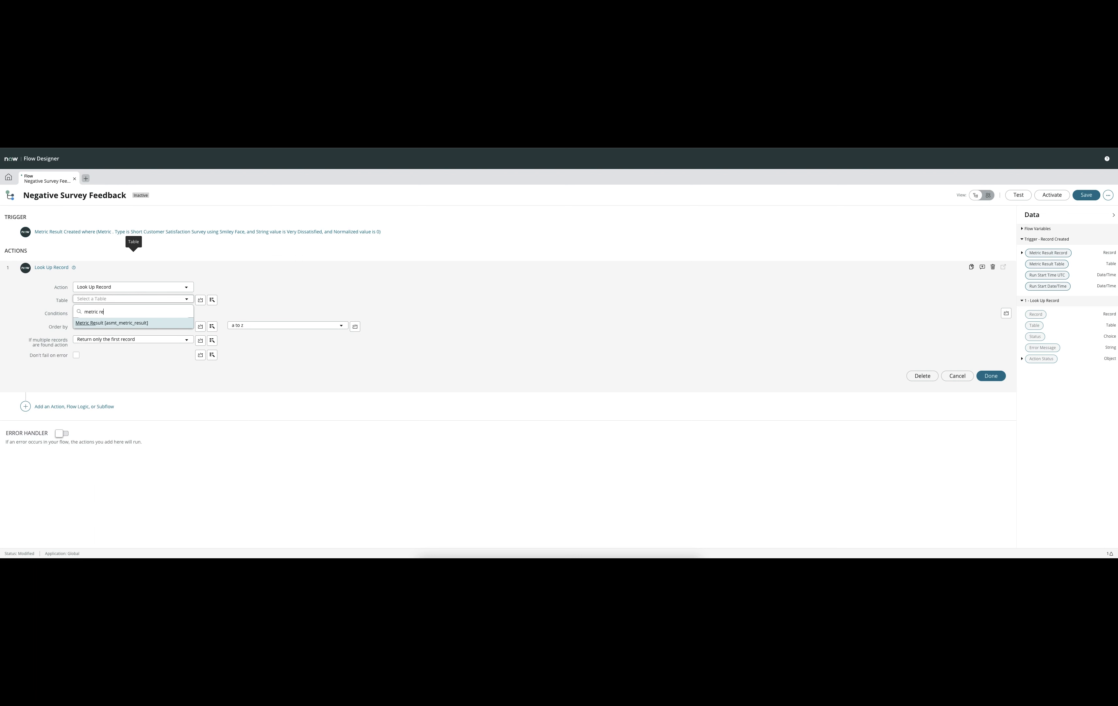
{"action": "left_click", "coordinate": [152, 323]}
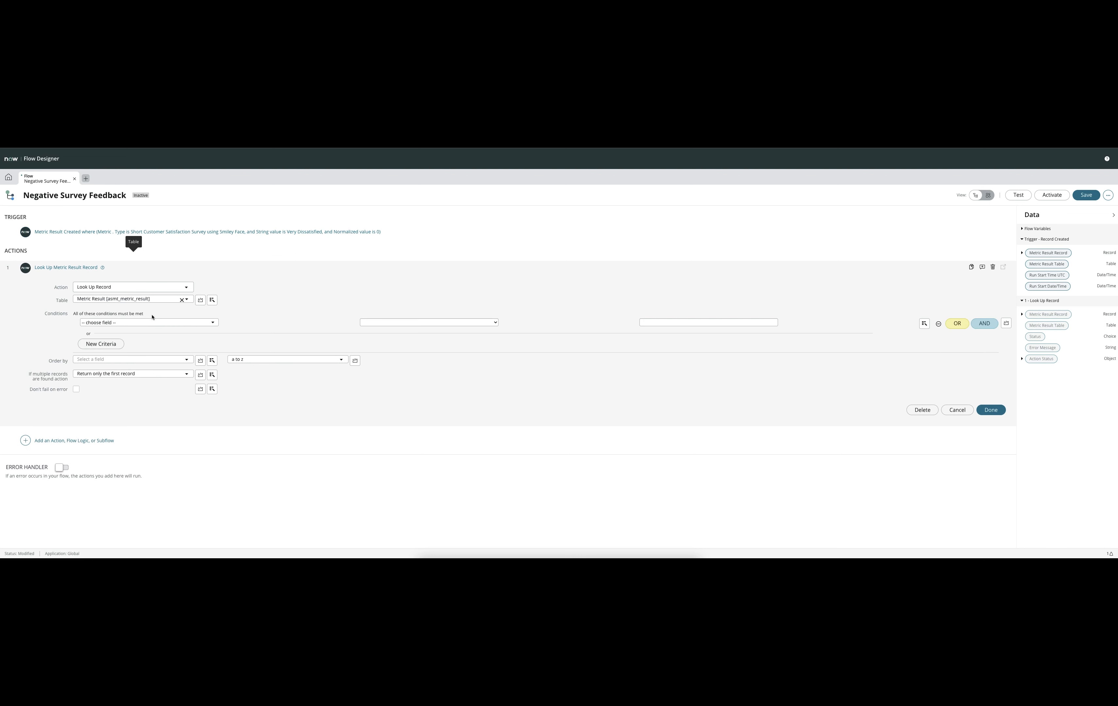
- Add a lookup condition requiring Instance to be the Instance of the trigger's Metric Result Record
{"action": "left_click", "coordinate": [108, 322]}
{"action": "type", "text": "instan"}
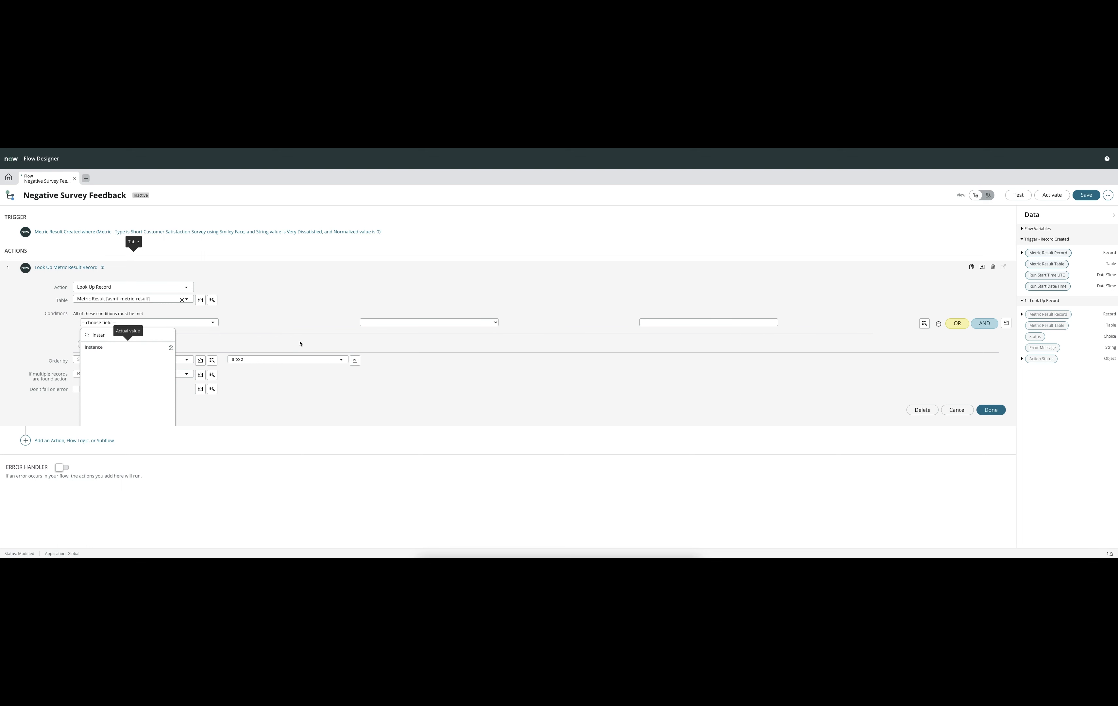
{"action": "left_click", "coordinate": [397, 325]}
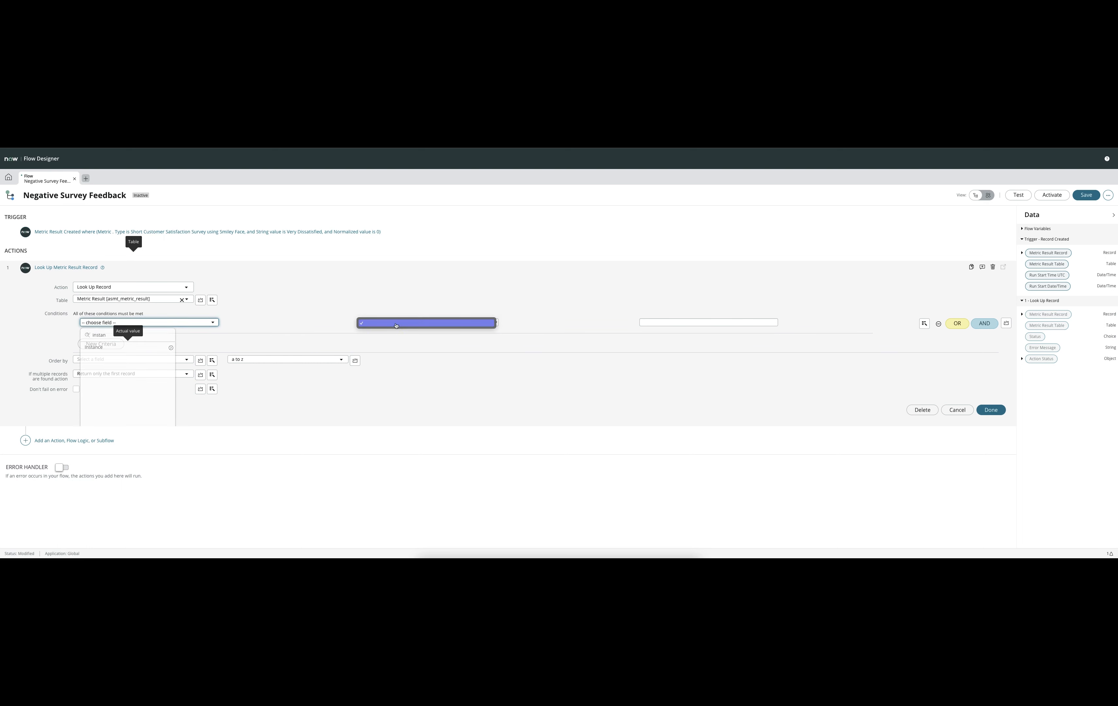
{"action": "left_click", "coordinate": [176, 325]}
{"action": "type", "text": "instan"}
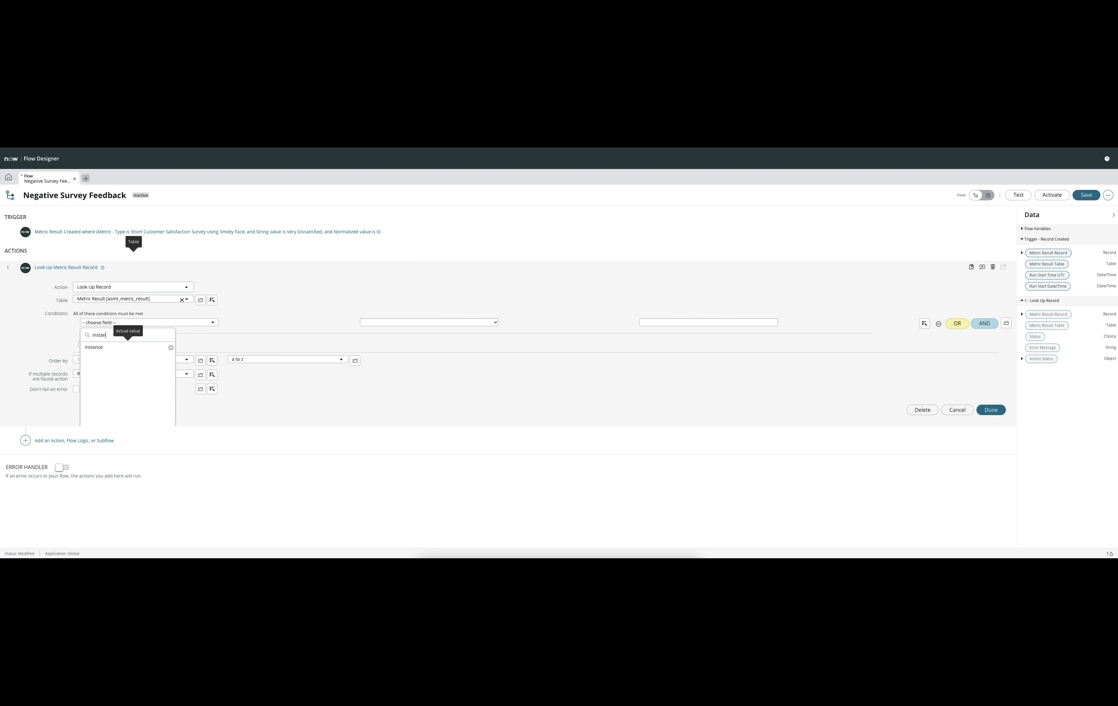
{"action": "left_click", "coordinate": [121, 347]}
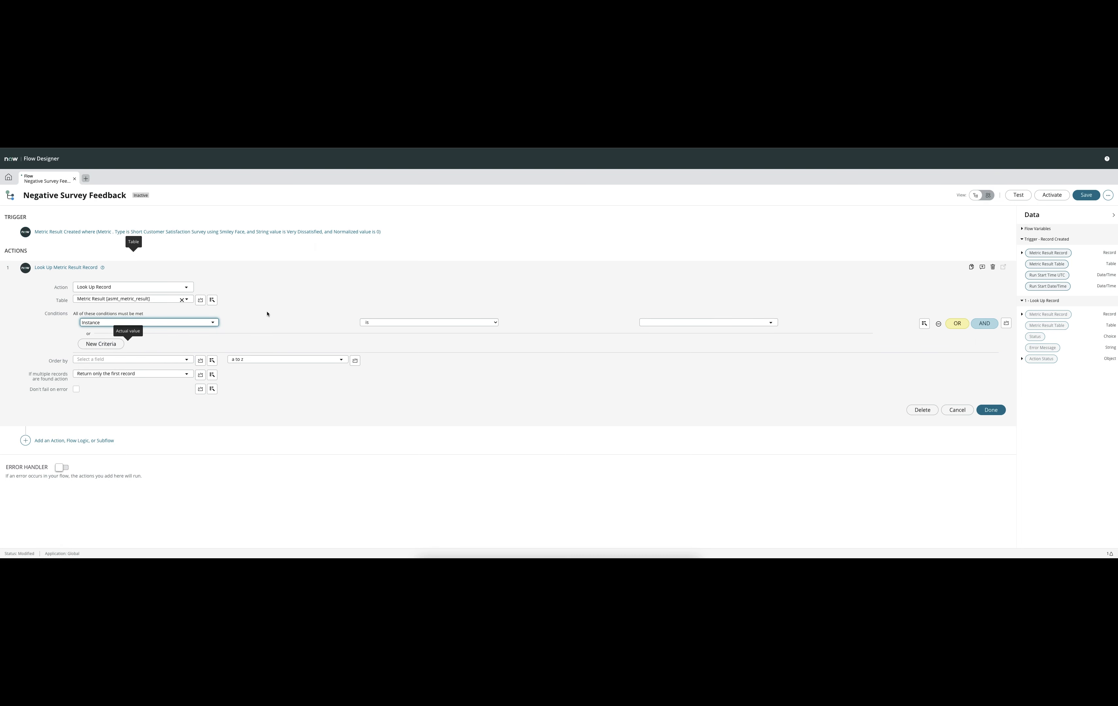
{"action": "left_click", "coordinate": [658, 322]}
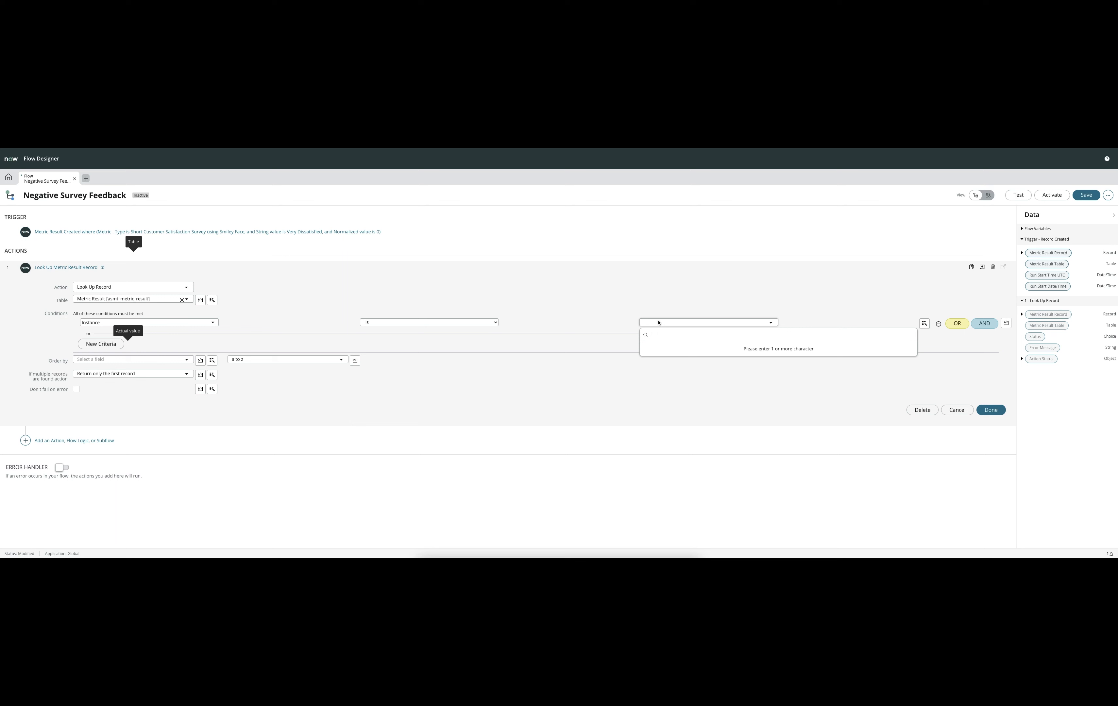
{"action": "left_click", "coordinate": [924, 323]}
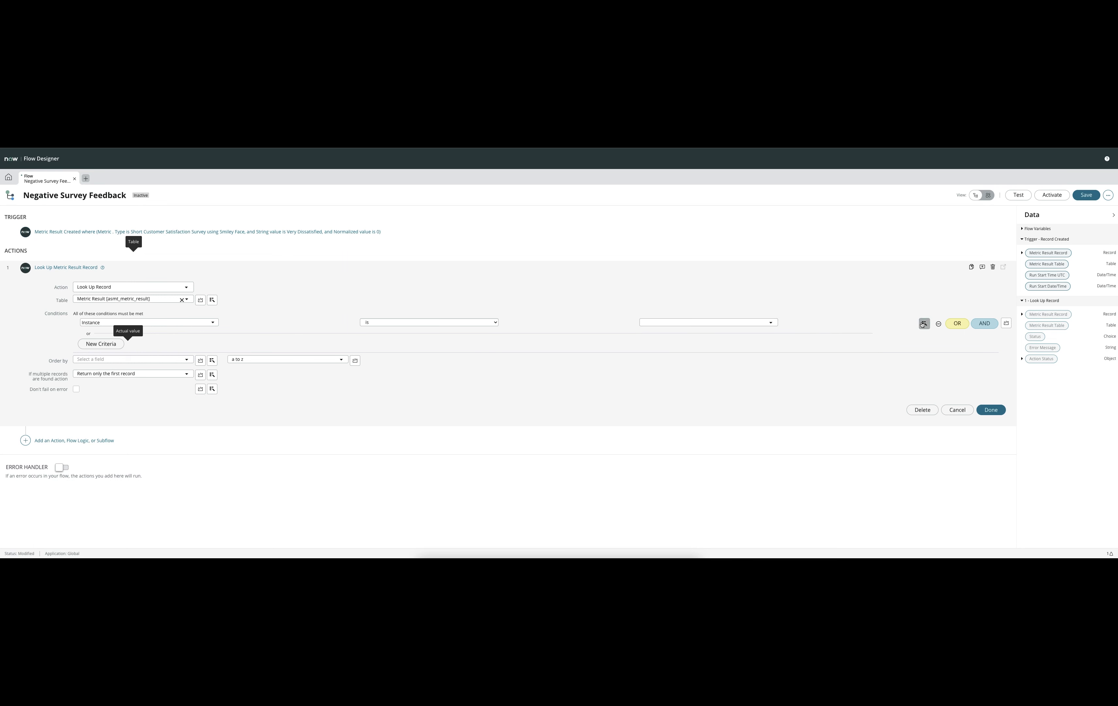
{"action": "left_click", "coordinate": [920, 351]}
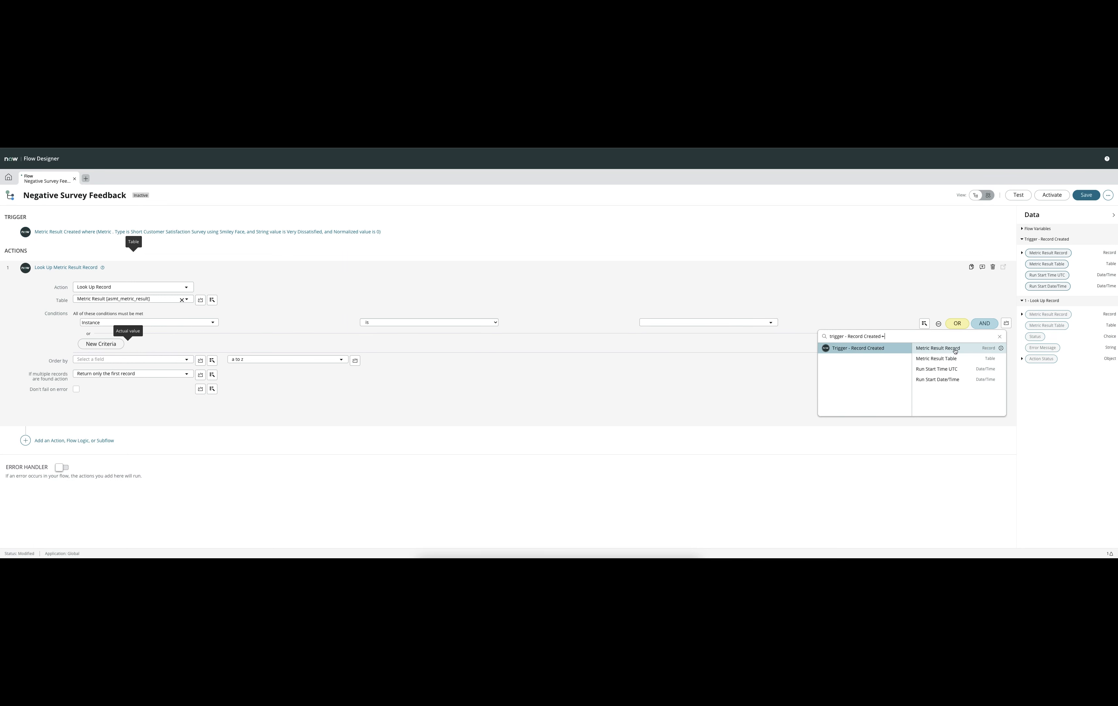
{"action": "left_click", "coordinate": [999, 348]}
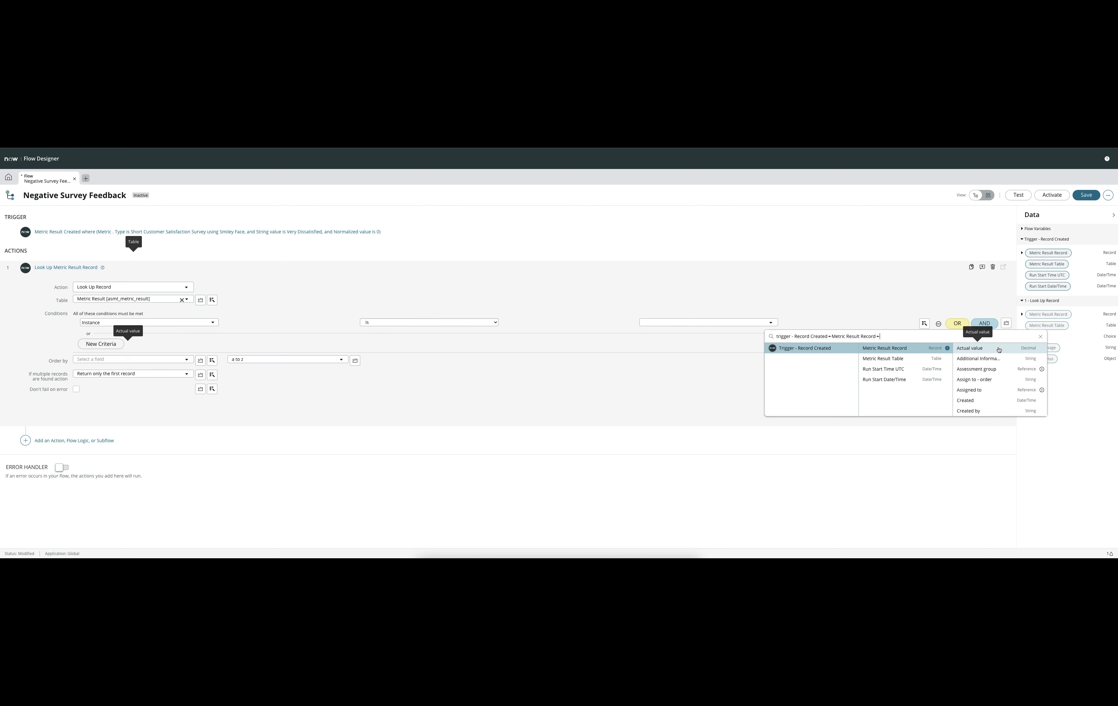
{"action": "scroll", "coordinate": [997, 369], "scroll_direction": "down", "scroll_amount": 5}
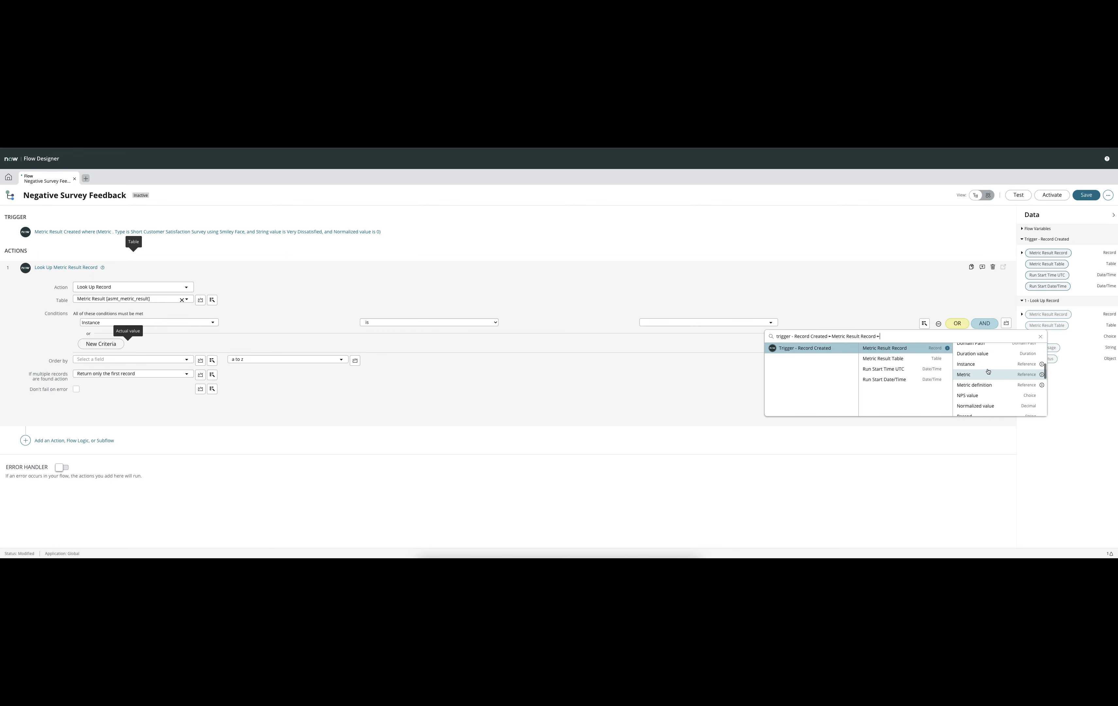
{"action": "left_click", "coordinate": [980, 361]}
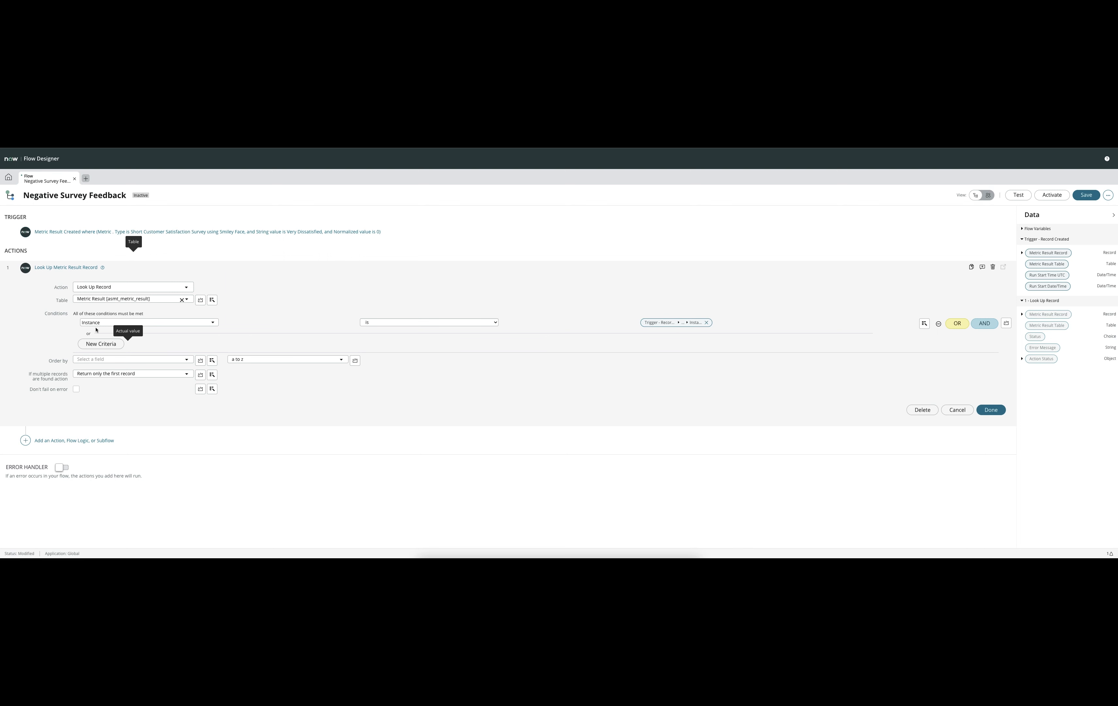
- Add a second, AND-joined lookup condition where Actual value is -1
{"action": "left_click", "coordinate": [975, 326]}
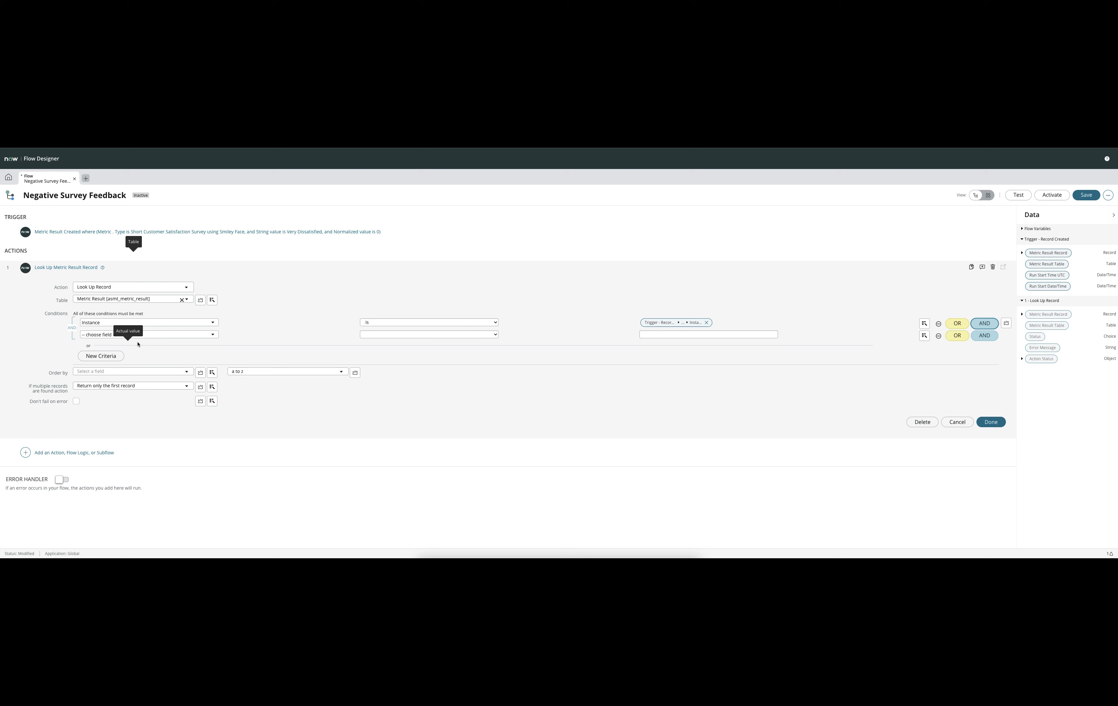
{"action": "left_click", "coordinate": [166, 335]}
{"action": "type", "text": "actu"}
{"action": "key", "text": "Return"}
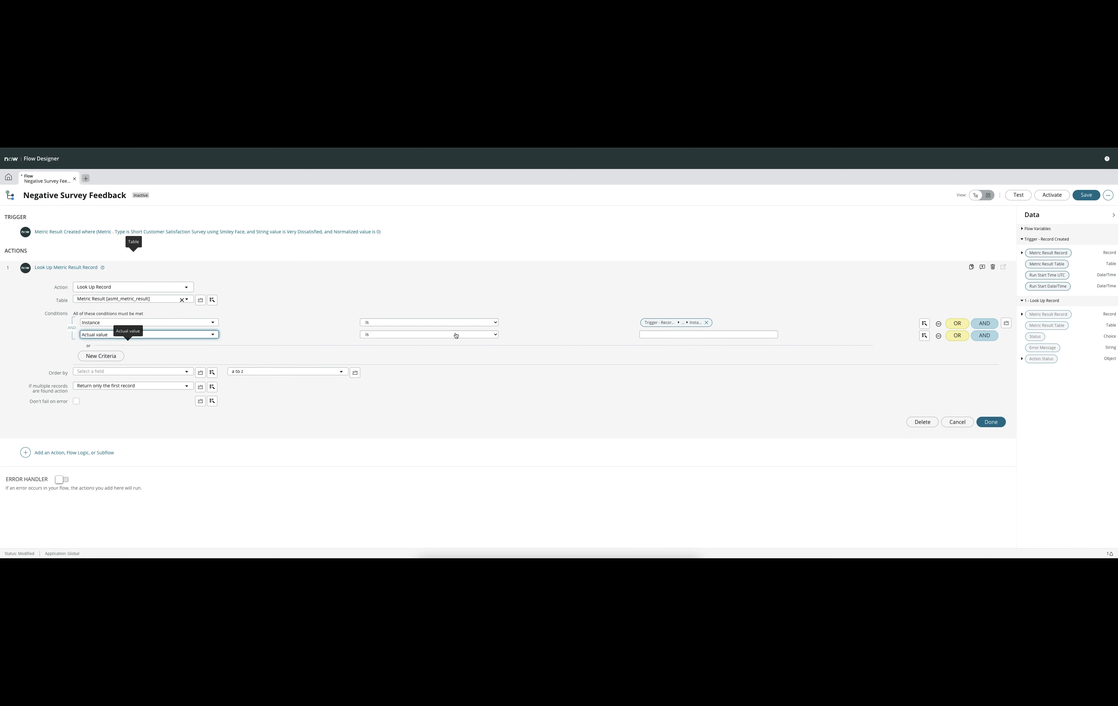
{"action": "left_click", "coordinate": [671, 334]}
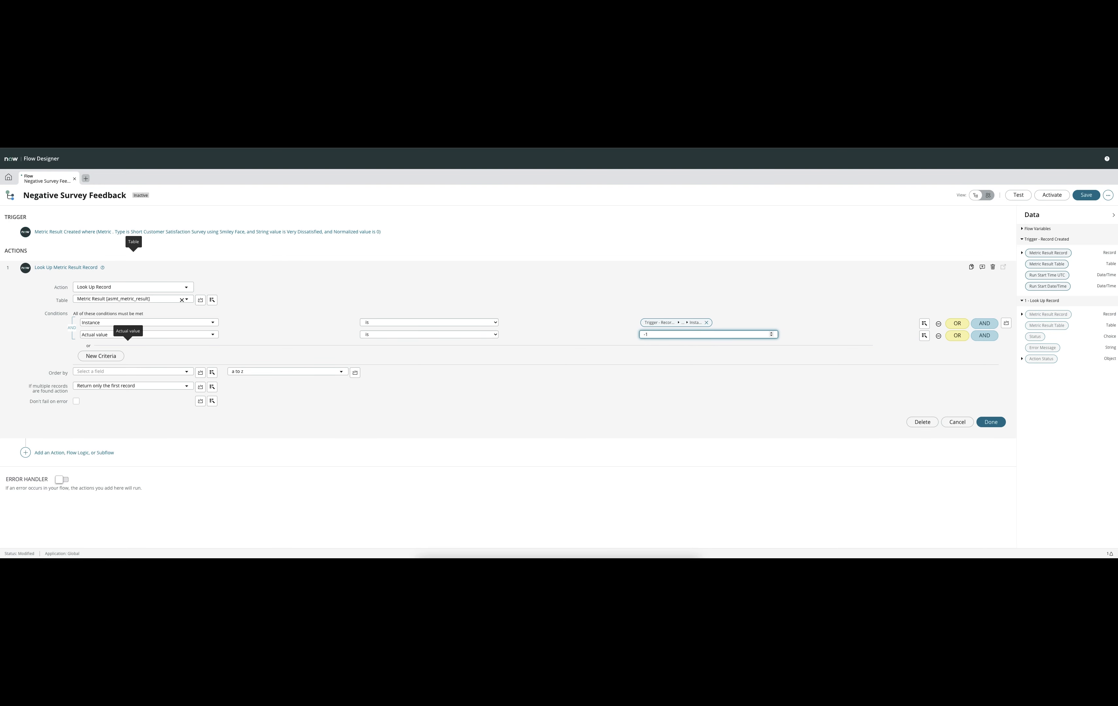
- Compare the string and normalized values of the smiley face survey's comment and rating answers in the survey responses
{"action": "left_click", "coordinate": [227, 147]}
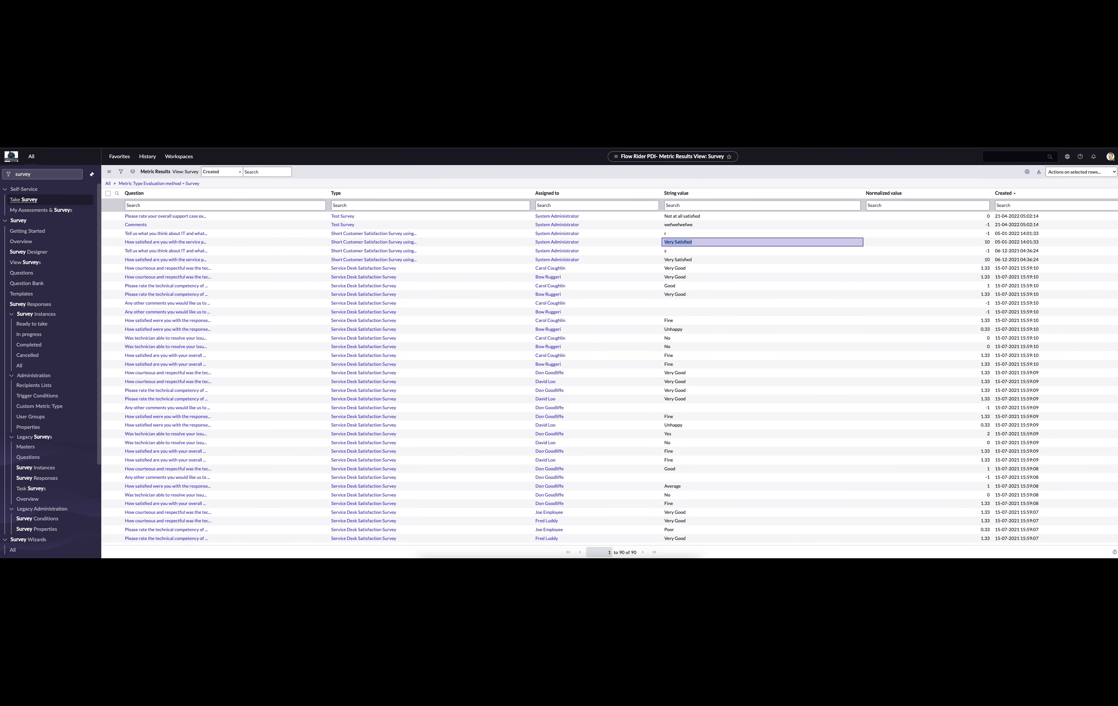
{"action": "left_click_drag", "start_coordinate": [990, 251], "coordinate": [986, 250]}
{"action": "left_click", "coordinate": [666, 253]}
{"action": "left_click", "coordinate": [668, 242]}
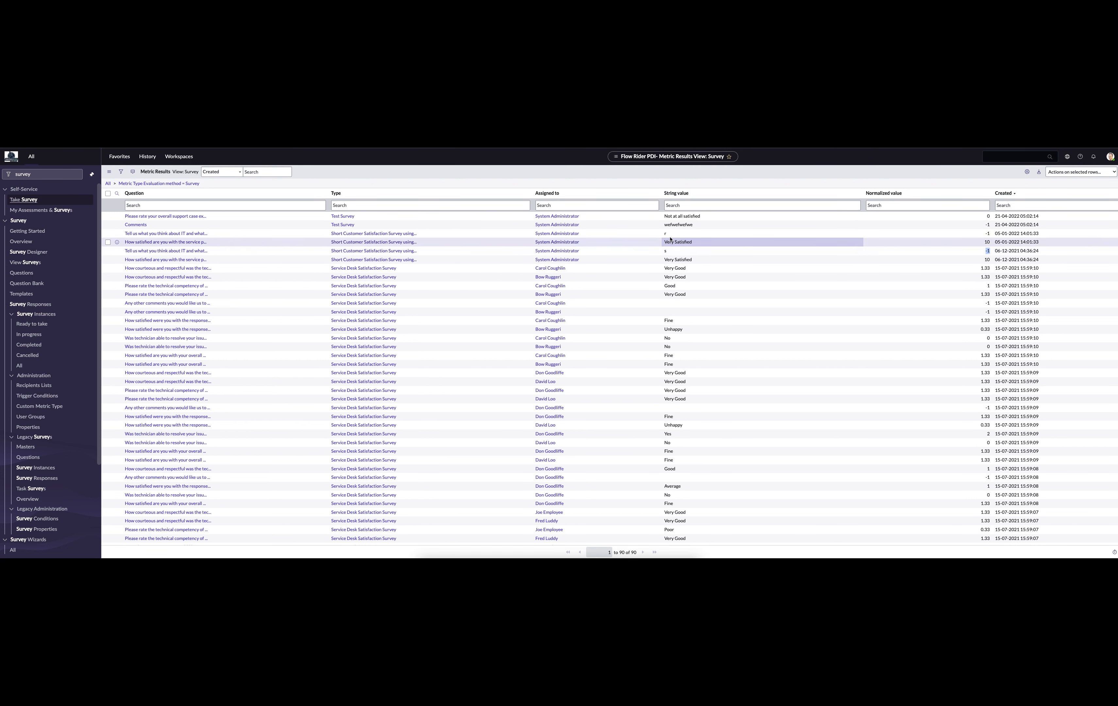
{"action": "left_click", "coordinate": [665, 235]}
{"action": "left_click", "coordinate": [665, 252]}
{"action": "left_click_drag", "start_coordinate": [985, 252], "coordinate": [992, 252]}
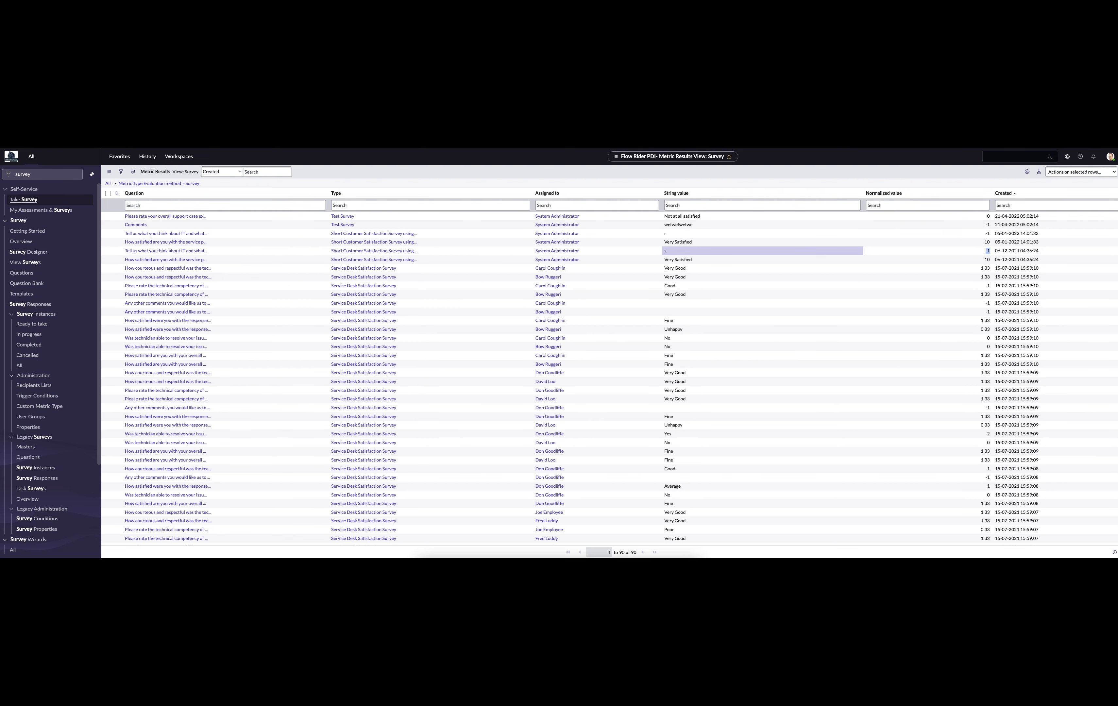
- Return to the flow, confirm the Metric Result lookup, and add a Create Record action after it
{"action": "key", "text": "ctrl+Tab"}
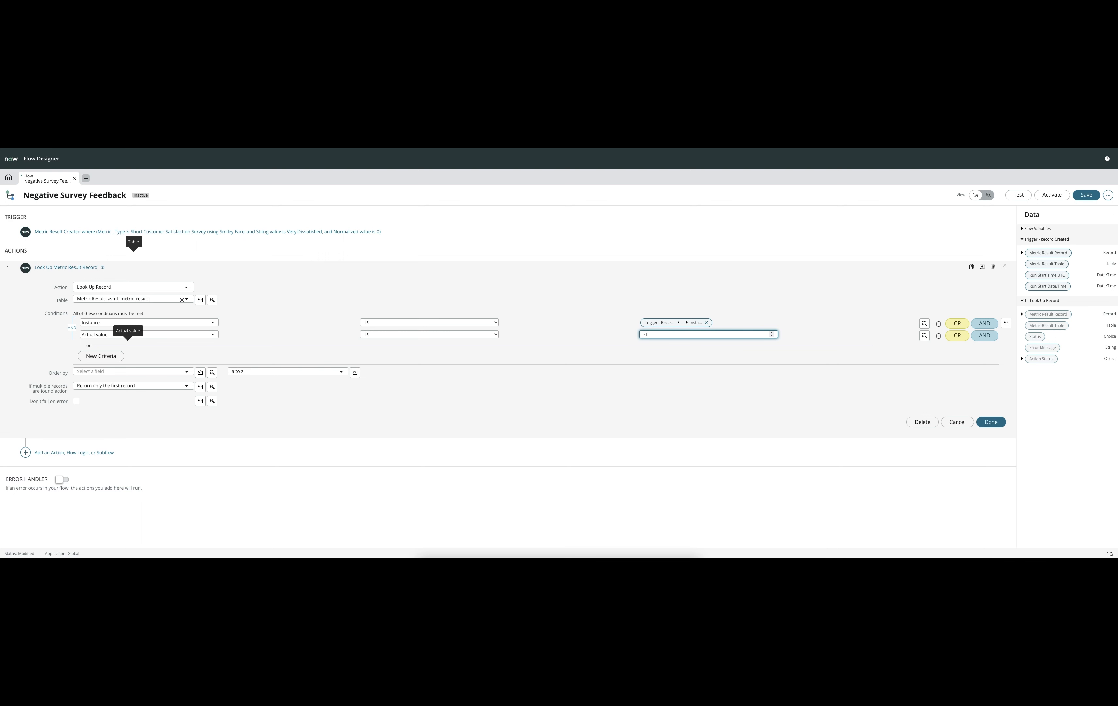
{"action": "left_click", "coordinate": [990, 421]}
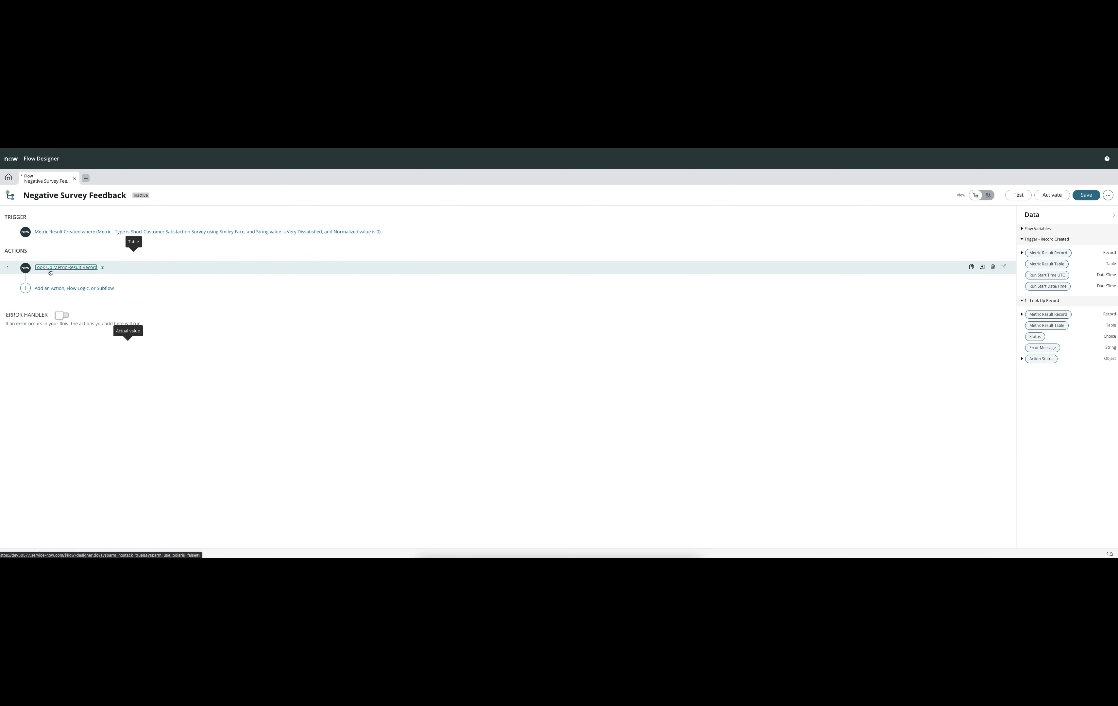
{"action": "left_click", "coordinate": [75, 288]}
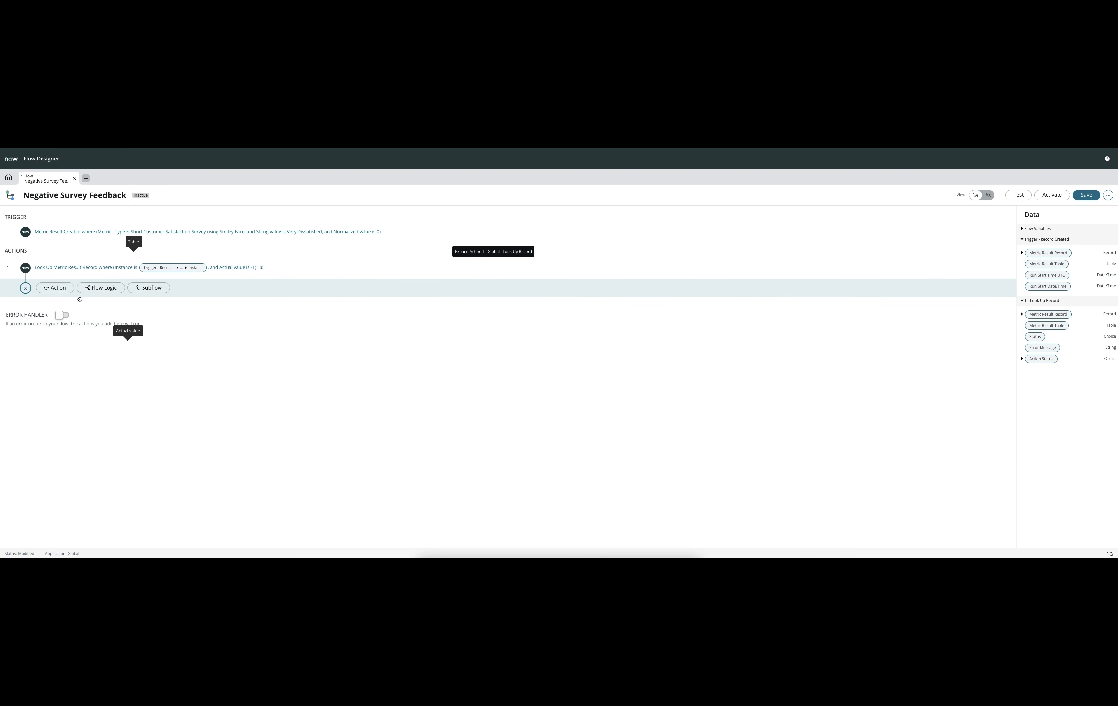
{"action": "left_click", "coordinate": [62, 291]}
{"action": "type", "text": "create"}
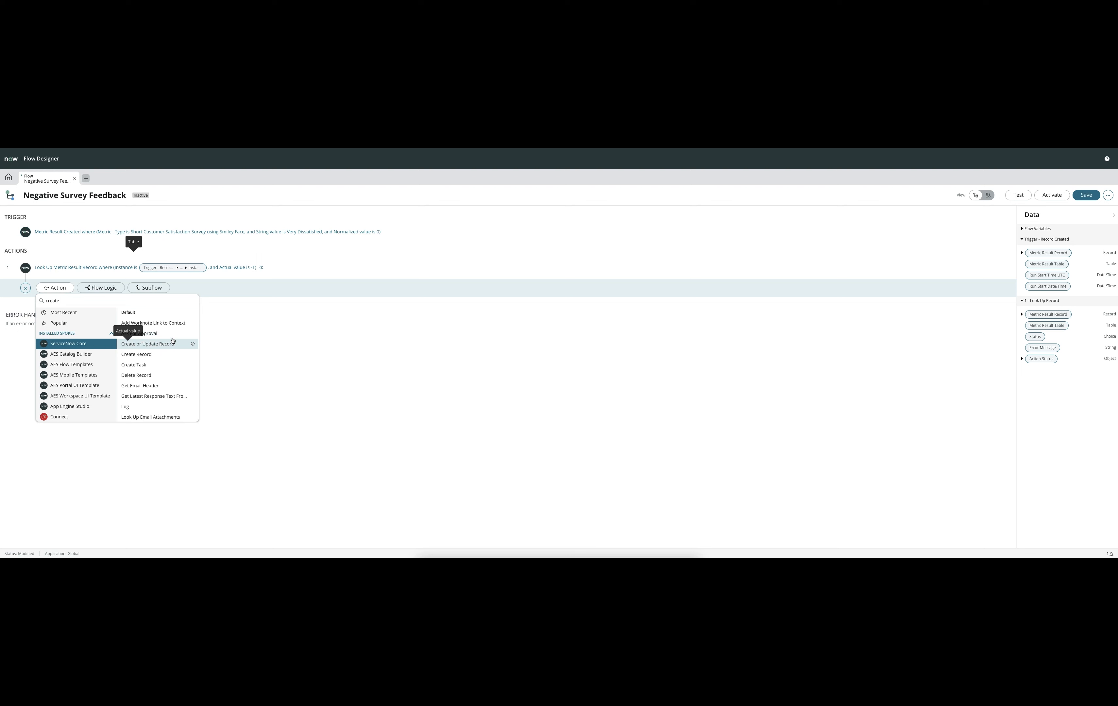
{"action": "left_click", "coordinate": [146, 328]}
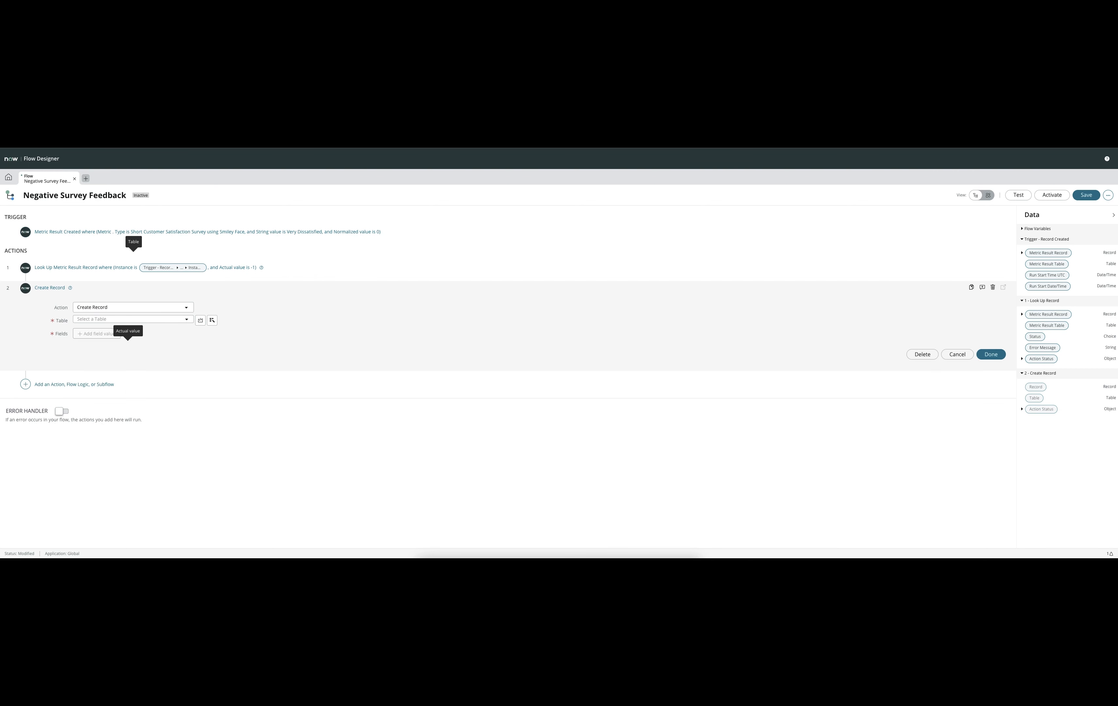
- Set the Create Record action's table to Incident [incident] and add an empty field value row
{"action": "left_click", "coordinate": [187, 318]}
{"action": "type", "text": "incident"}
{"action": "key", "text": "Return"}
{"action": "left_click", "coordinate": [97, 334]}
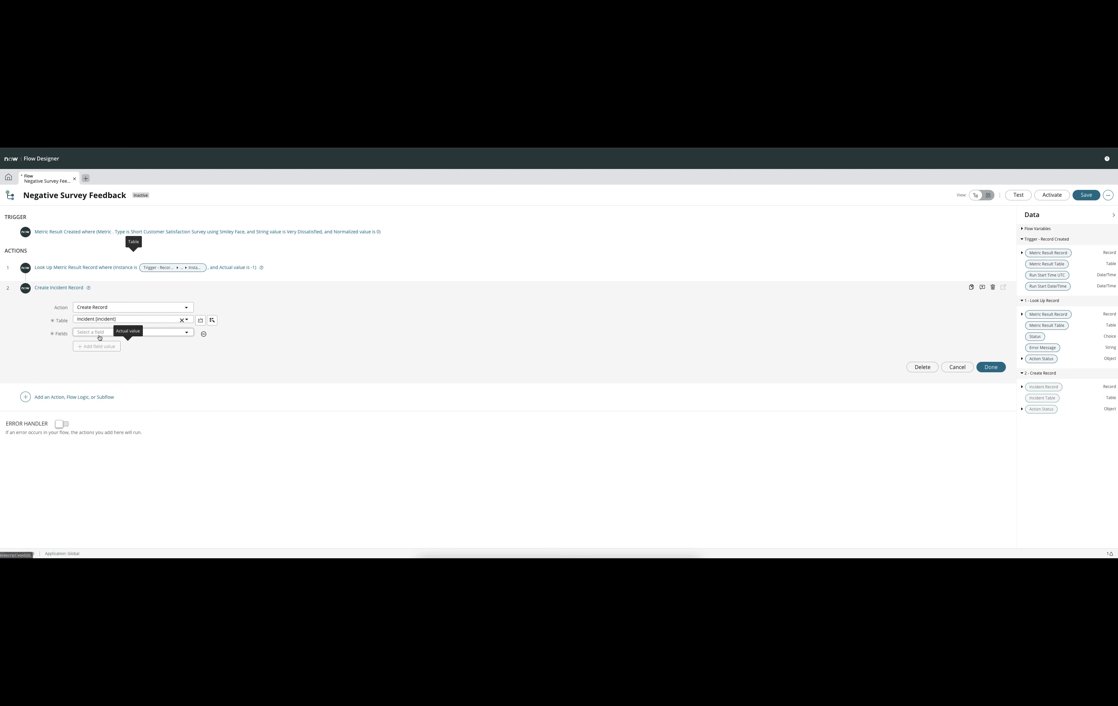
- Choose Caller as the first field for the incident that the Create Record action creates
{"action": "left_click", "coordinate": [99, 334]}
{"action": "type", "text": "caller"}
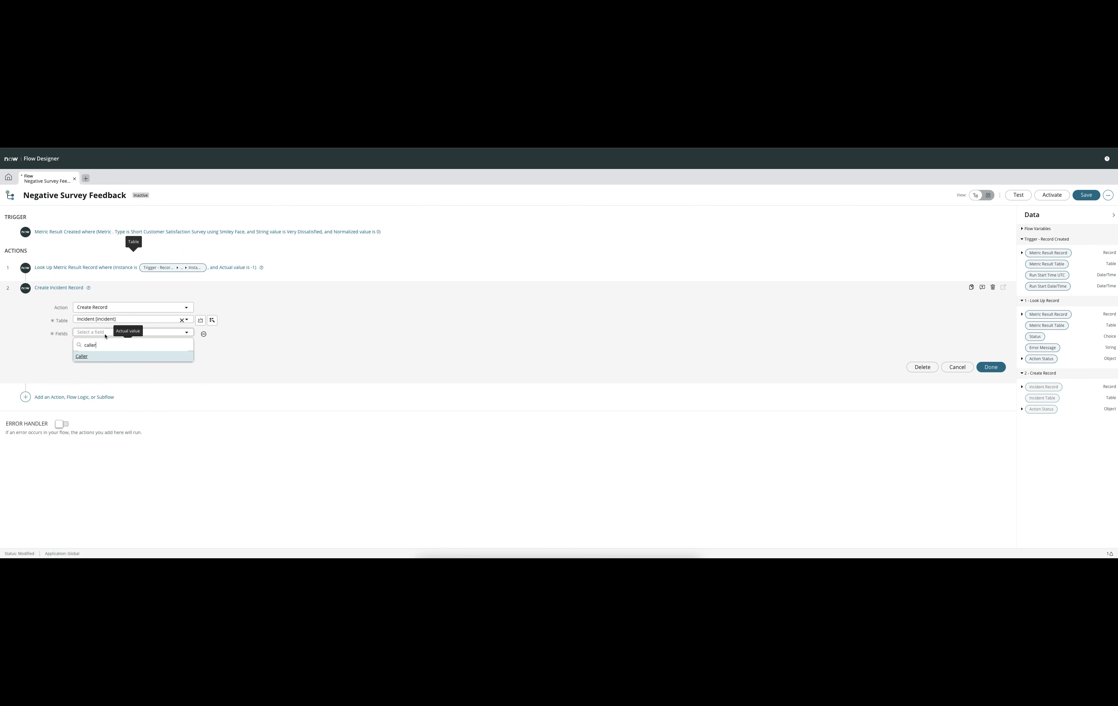
{"action": "key", "text": "Return"}
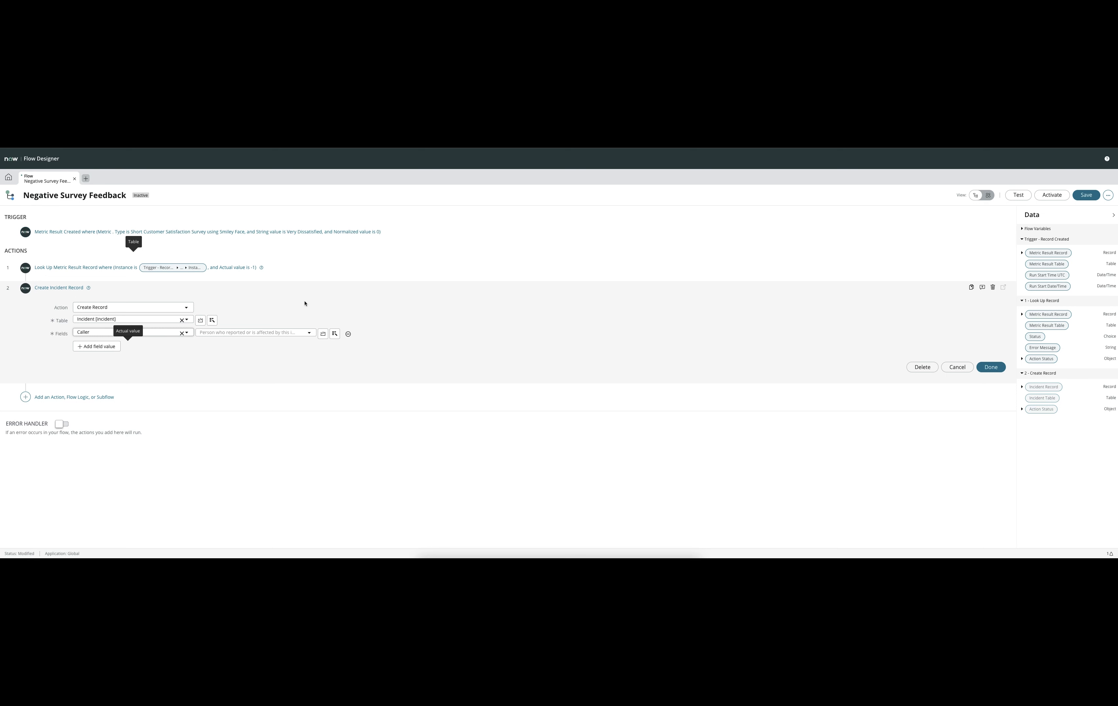
- Look through the fields of the trigger's Metric Result Record for one that can supply the incident's caller
{"action": "left_click", "coordinate": [334, 333]}
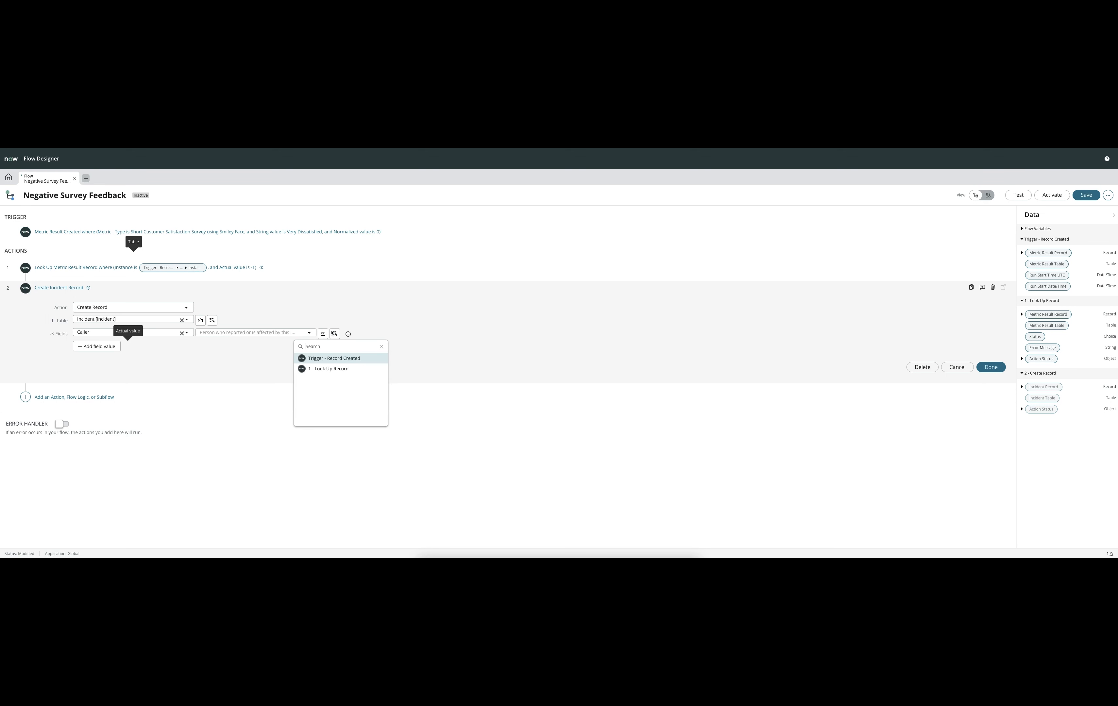
{"action": "left_click", "coordinate": [342, 358]}
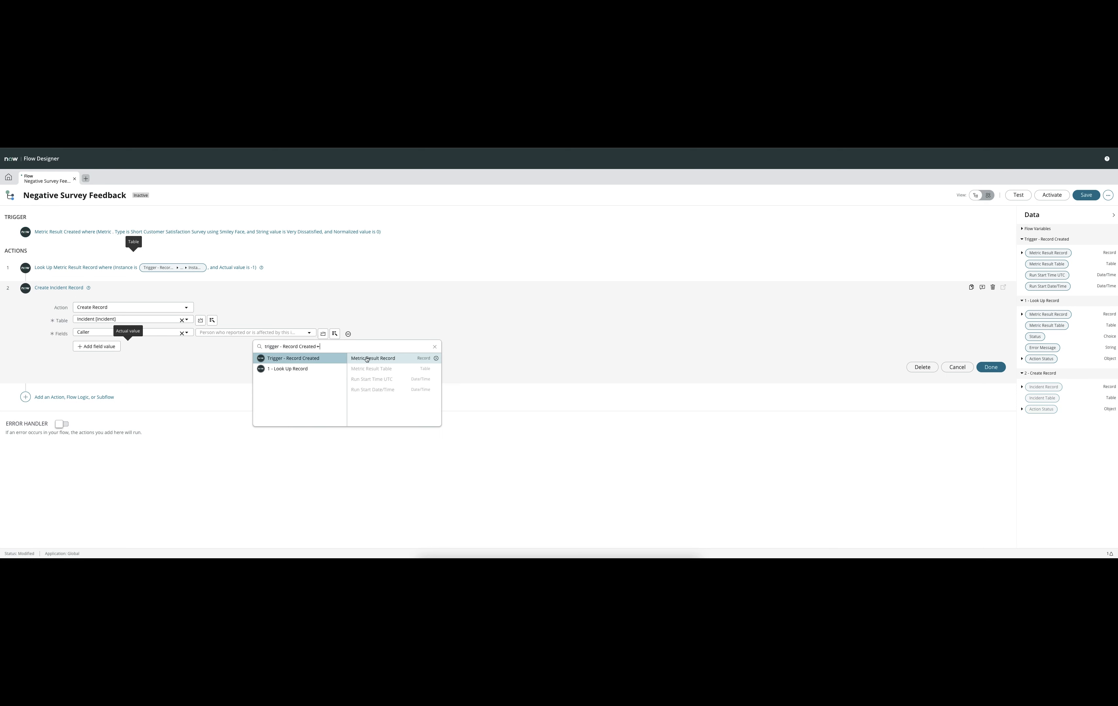
{"action": "left_click", "coordinate": [437, 360]}
{"action": "scroll", "coordinate": [460, 378], "scroll_direction": "down", "scroll_amount": 5}
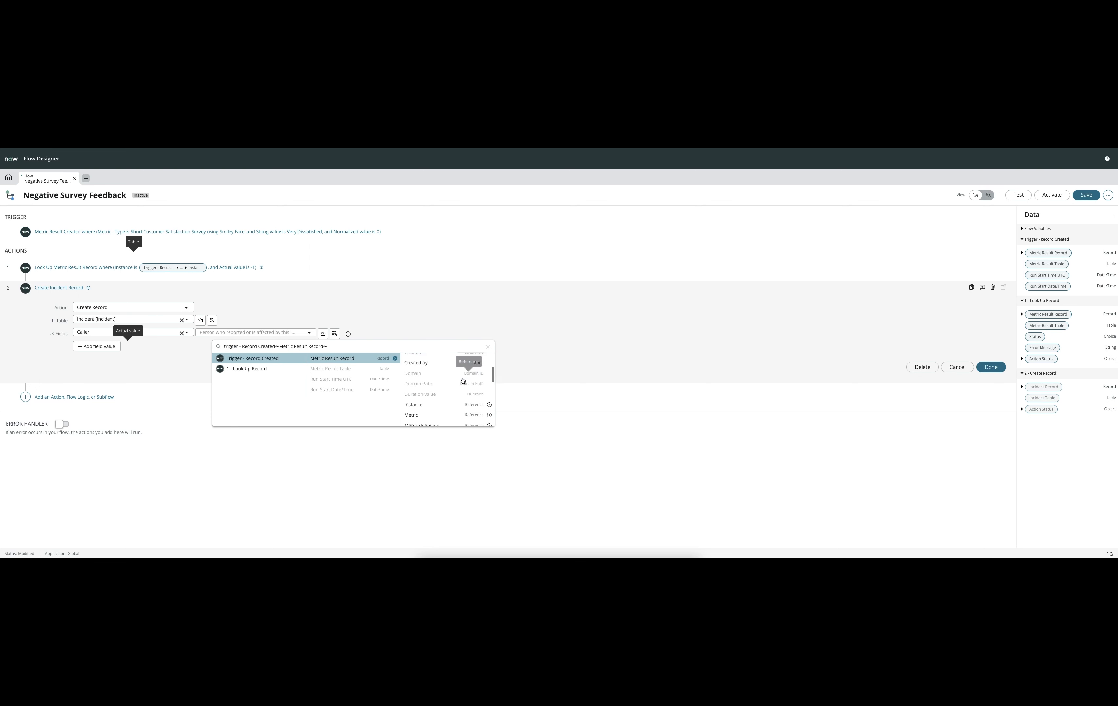
{"action": "scroll", "coordinate": [462, 380], "scroll_direction": "up", "scroll_amount": 3}
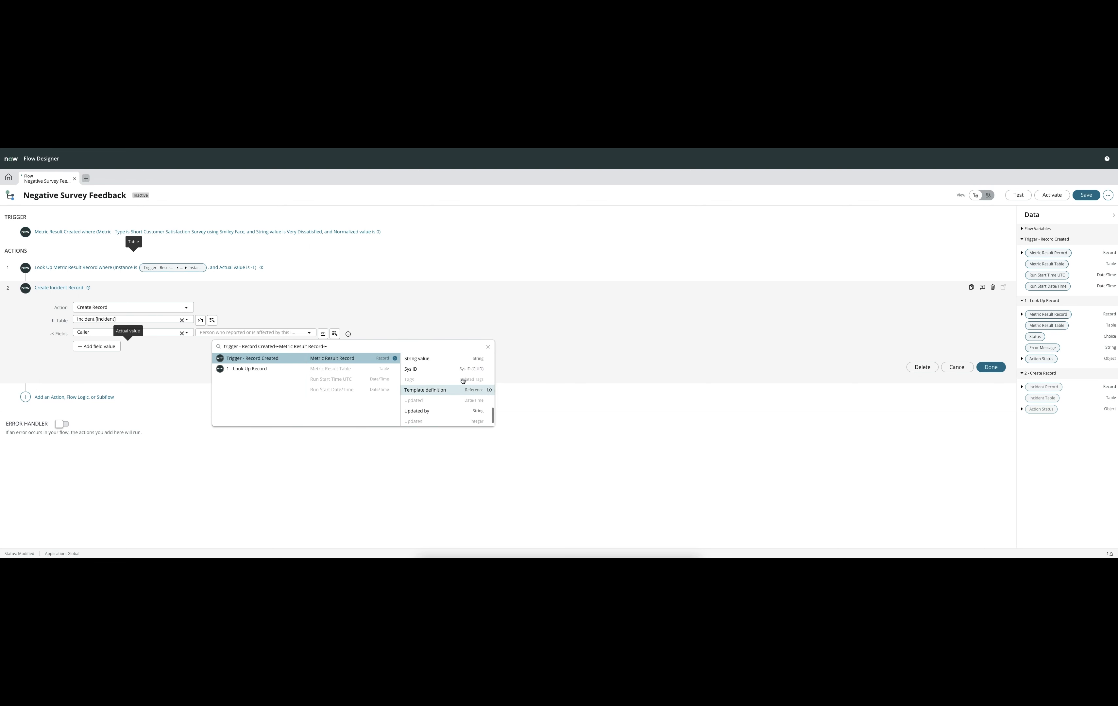
{"action": "scroll", "coordinate": [462, 380], "scroll_direction": "up", "scroll_amount": 5}
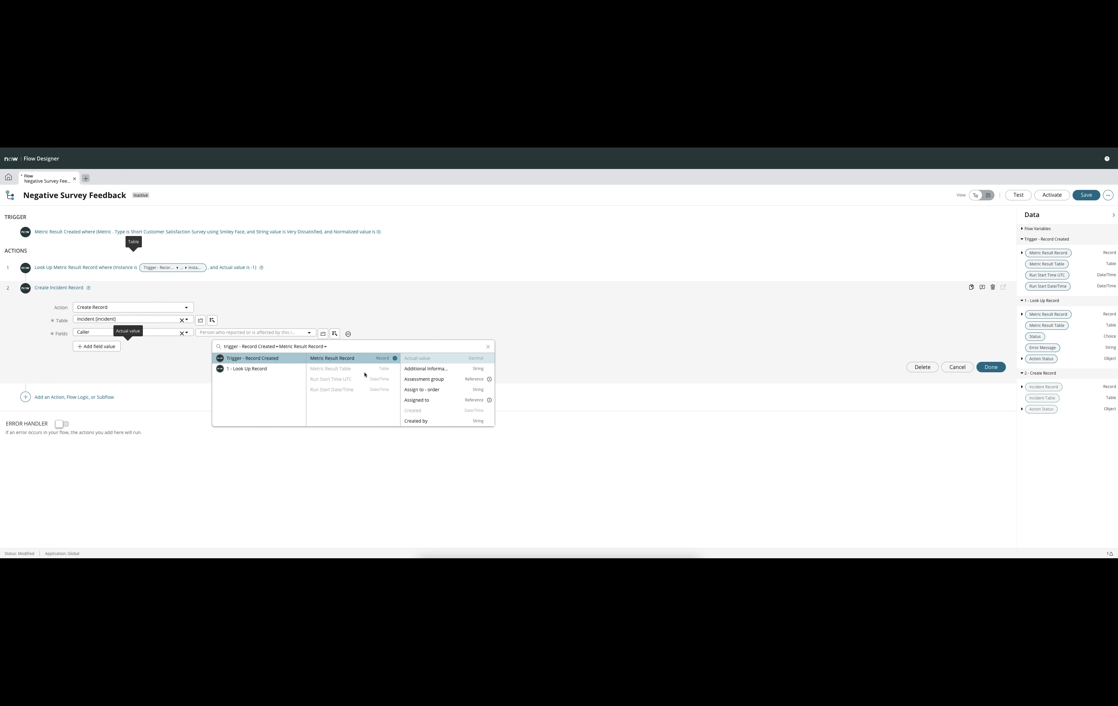
{"action": "scroll", "coordinate": [429, 400], "scroll_direction": "down", "scroll_amount": 5}
{"action": "scroll", "coordinate": [428, 400], "scroll_direction": "down", "scroll_amount": 3}
{"action": "scroll", "coordinate": [428, 401], "scroll_direction": "down", "scroll_amount": 3}
{"action": "scroll", "coordinate": [429, 400], "scroll_direction": "down", "scroll_amount": 2}
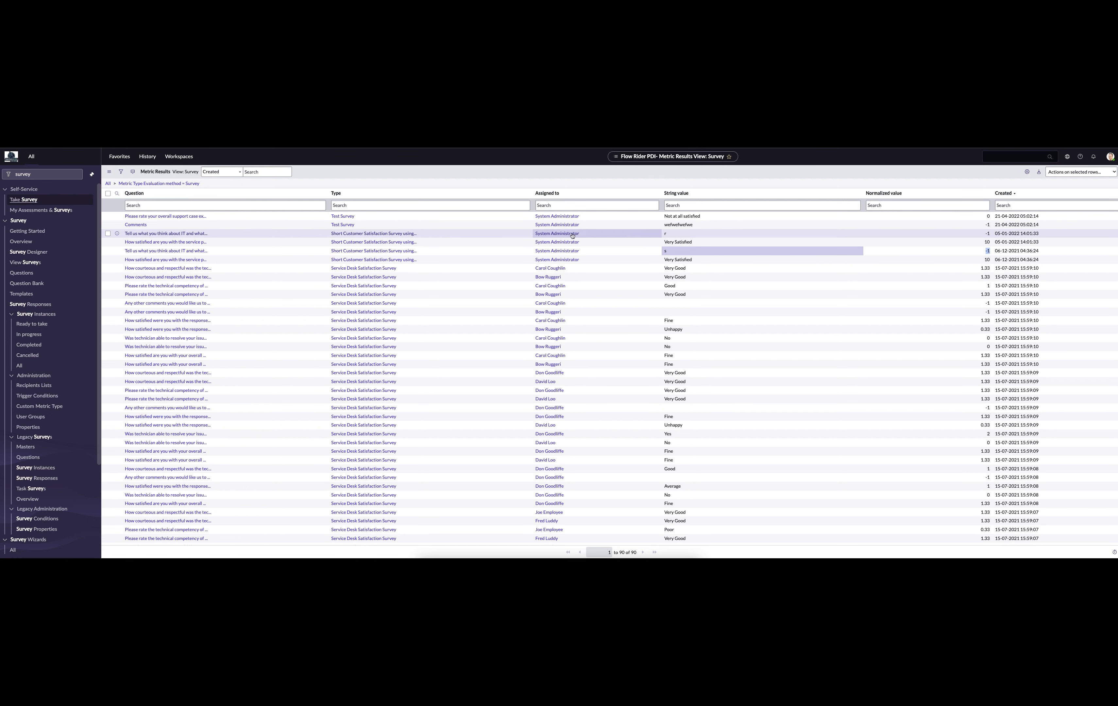
- Switch to the survey responses list and add the Assign to - order column to it
{"action": "left_click", "coordinate": [536, 235]}
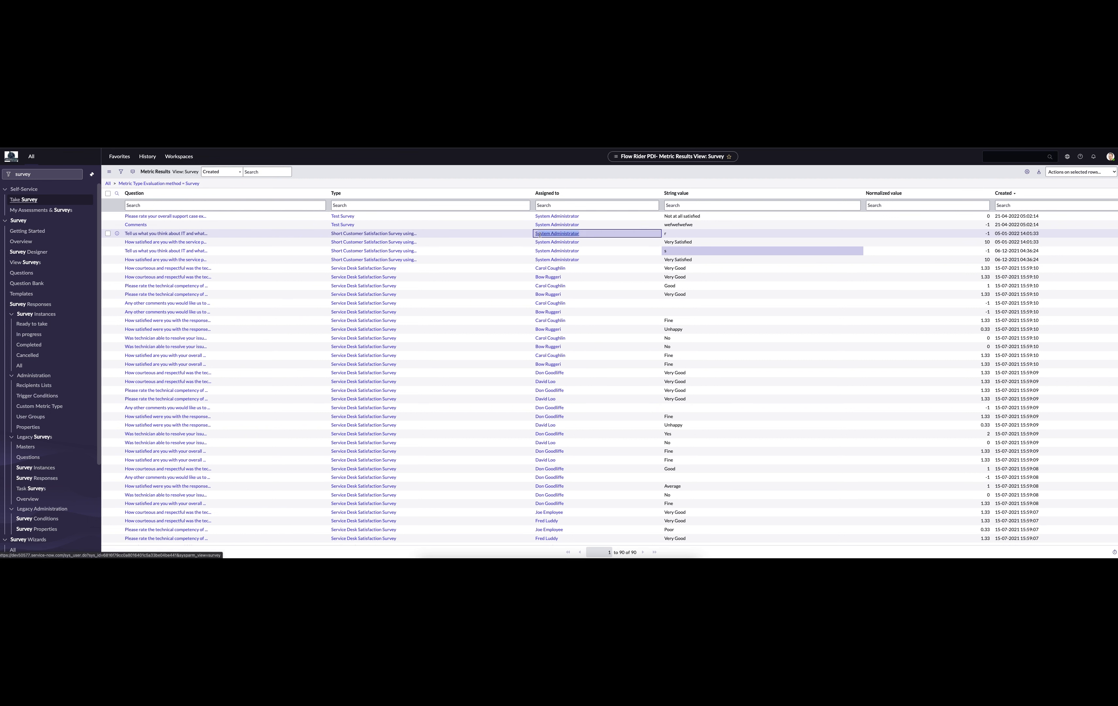
{"action": "left_click", "coordinate": [1027, 171]}
{"action": "scroll", "coordinate": [556, 260], "scroll_direction": "down", "scroll_amount": 5}
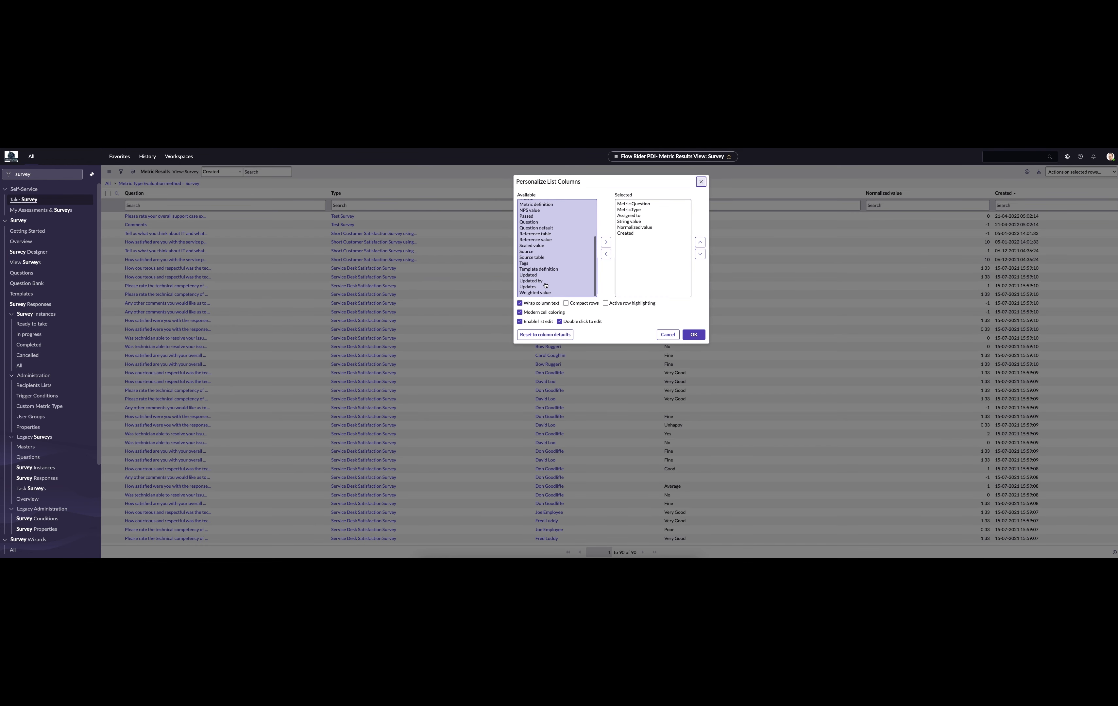
{"action": "scroll", "coordinate": [542, 245], "scroll_direction": "up", "scroll_amount": 5}
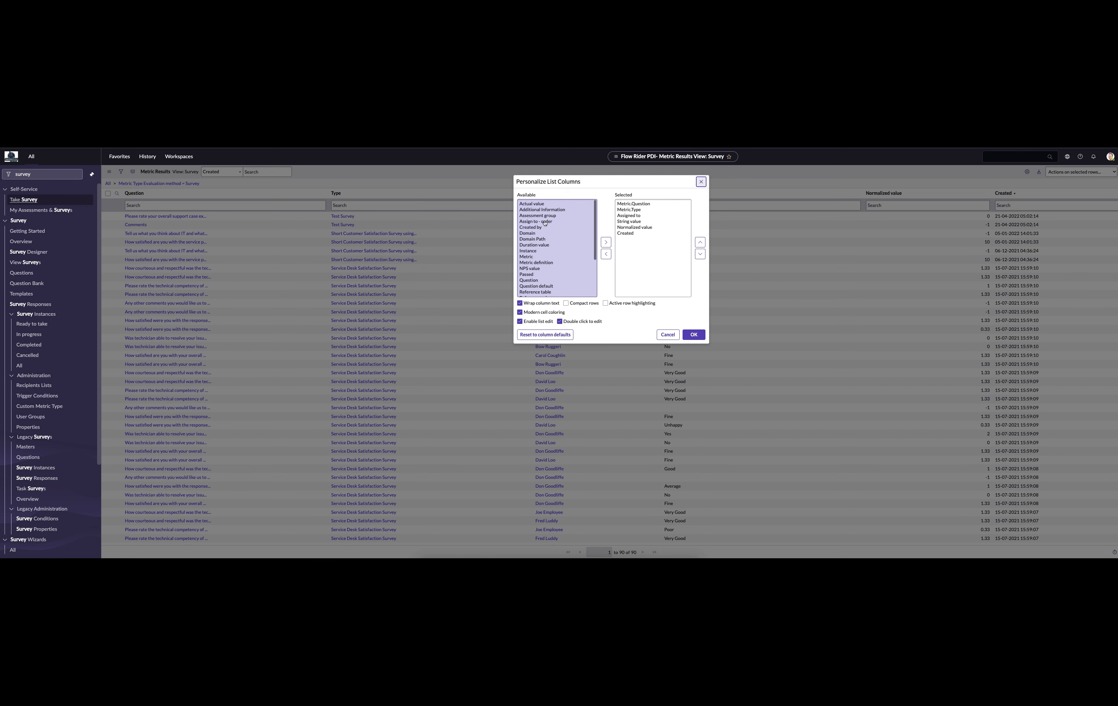
{"action": "double_click", "coordinate": [545, 222]}
{"action": "left_click", "coordinate": [696, 335]}
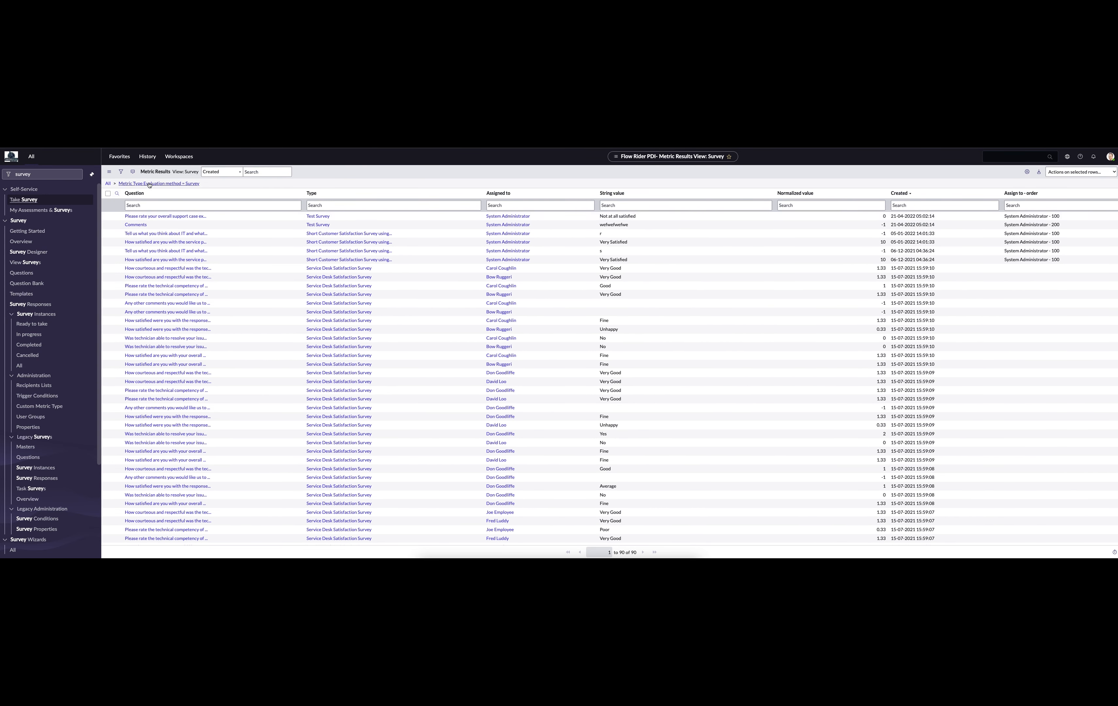
- Add the Created by and Instance columns to the survey responses list
{"action": "left_click", "coordinate": [1027, 172]}
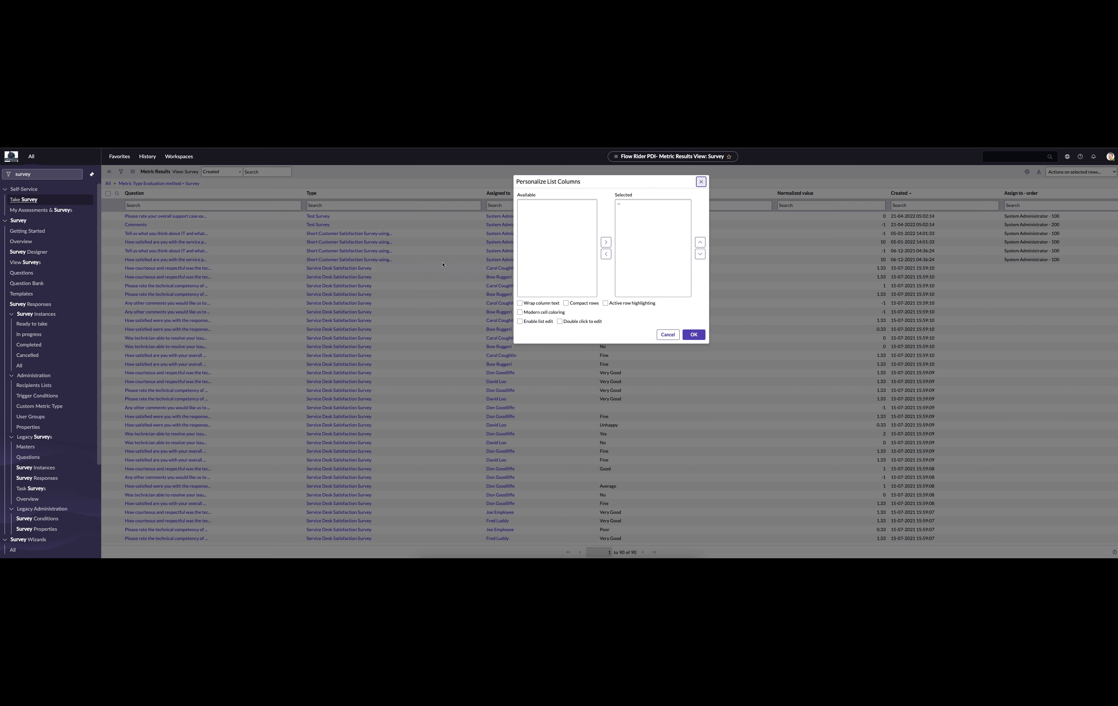
{"action": "double_click", "coordinate": [526, 221]}
{"action": "scroll", "coordinate": [538, 228], "scroll_direction": "down", "scroll_amount": 1}
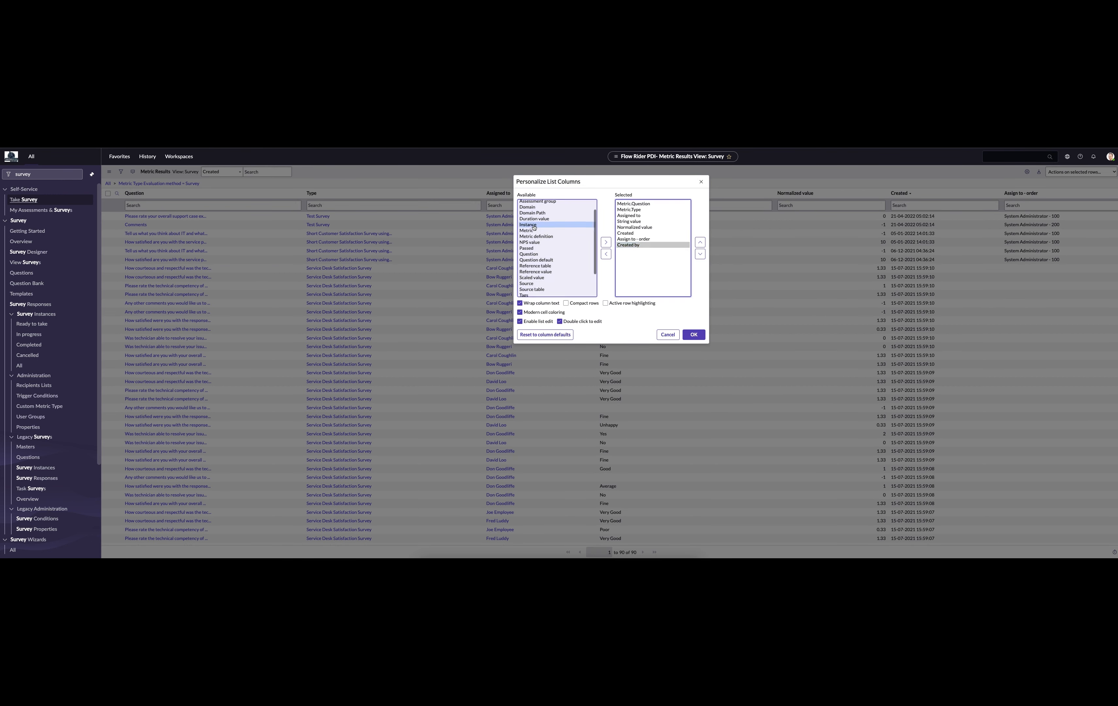
{"action": "double_click", "coordinate": [540, 227]}
{"action": "scroll", "coordinate": [540, 231], "scroll_direction": "down", "scroll_amount": 3}
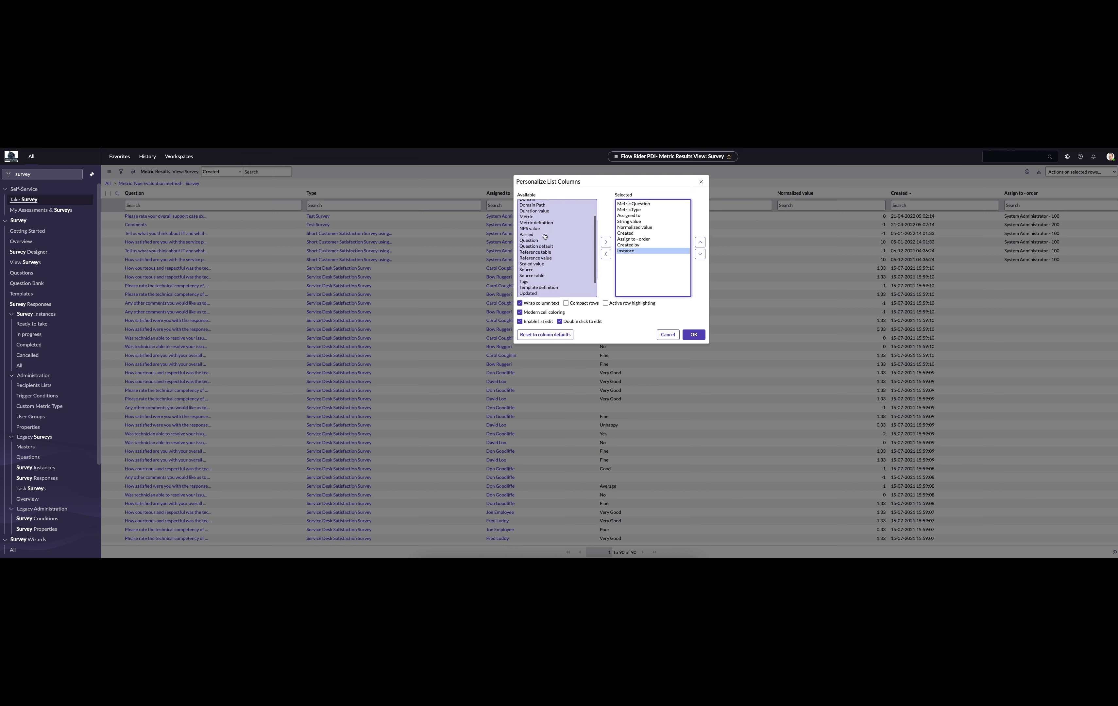
{"action": "left_click", "coordinate": [691, 335]}
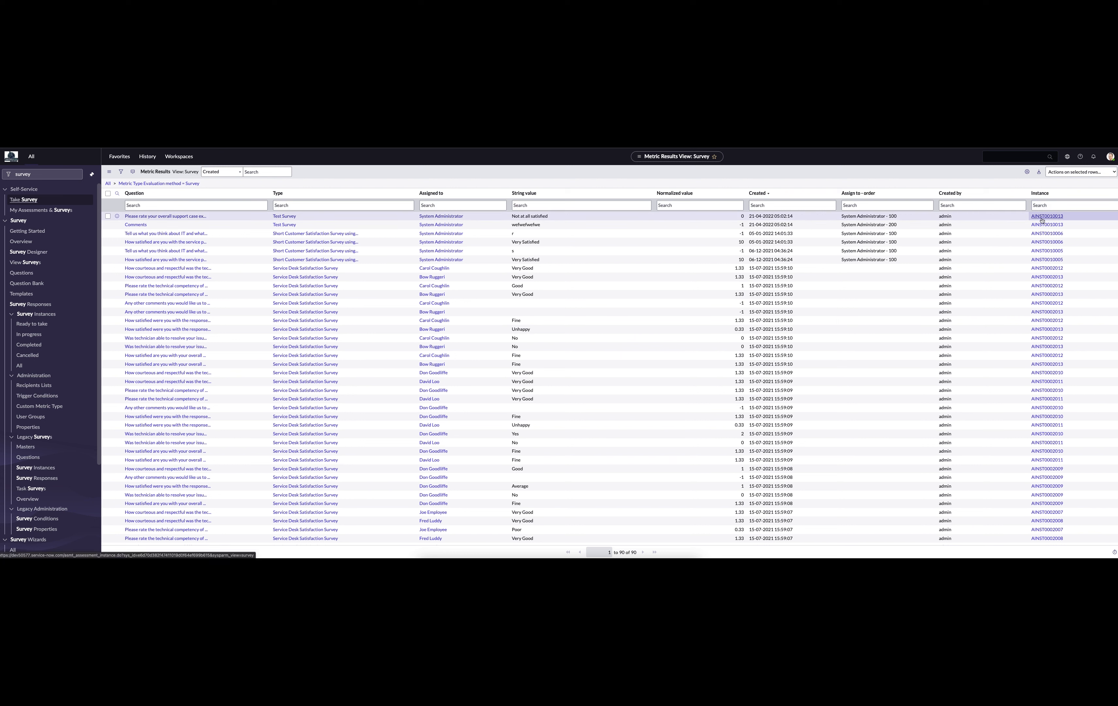
- Open the smiley face survey's instance and examine the incident it relates to, including its caller
{"action": "right_click", "coordinate": [1042, 237]}
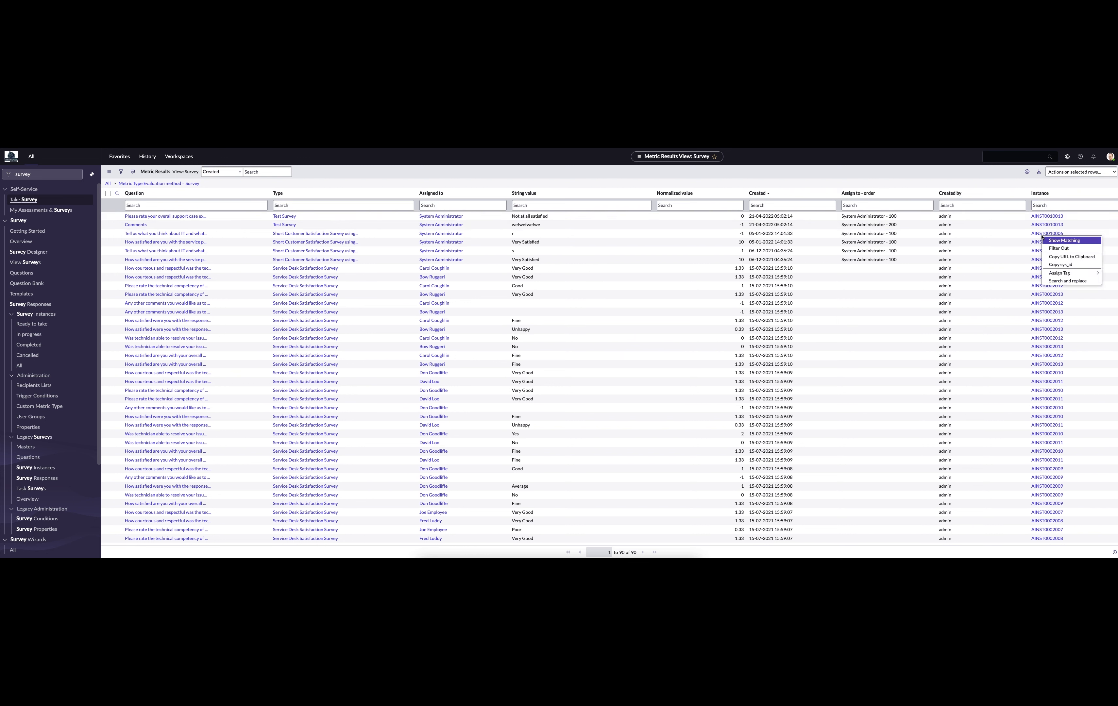
{"action": "left_click", "coordinate": [1021, 234]}
{"action": "left_click", "coordinate": [1035, 234]}
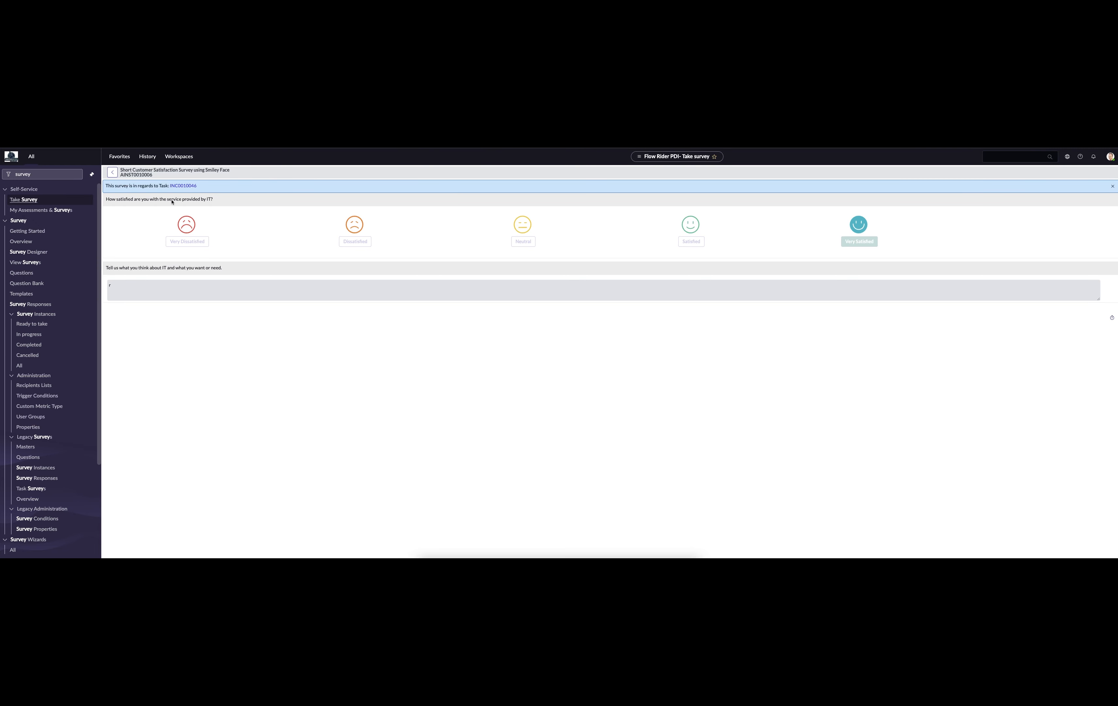
{"action": "left_click", "coordinate": [188, 186]}
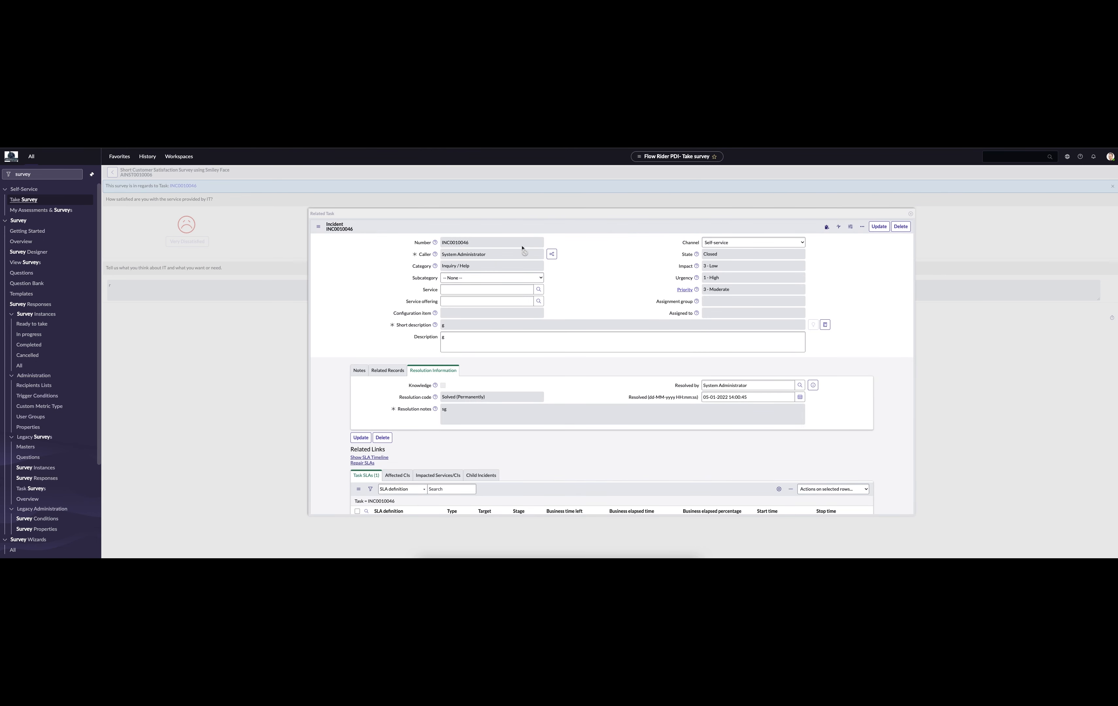
{"action": "left_click", "coordinate": [910, 213]}
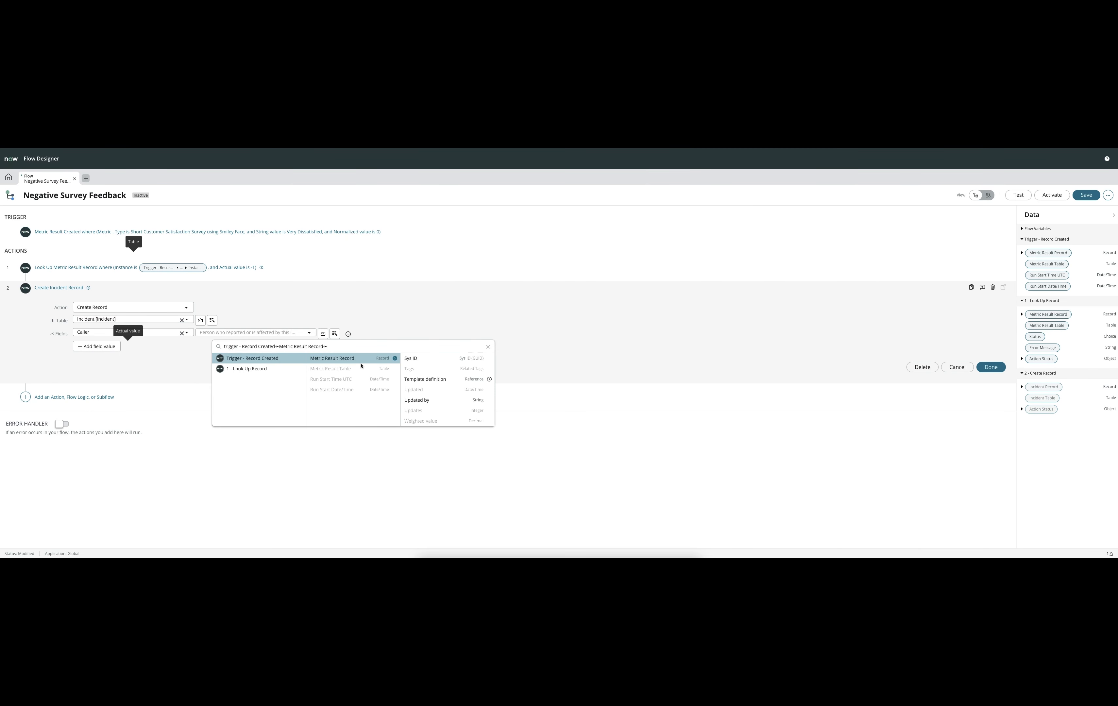
- Return to the flow and fill the incident's Caller with Assigned to from the trigger's Metric Result Record
{"action": "scroll", "coordinate": [424, 380], "scroll_direction": "up", "scroll_amount": 5}
{"action": "scroll", "coordinate": [424, 380], "scroll_direction": "up", "scroll_amount": 4}
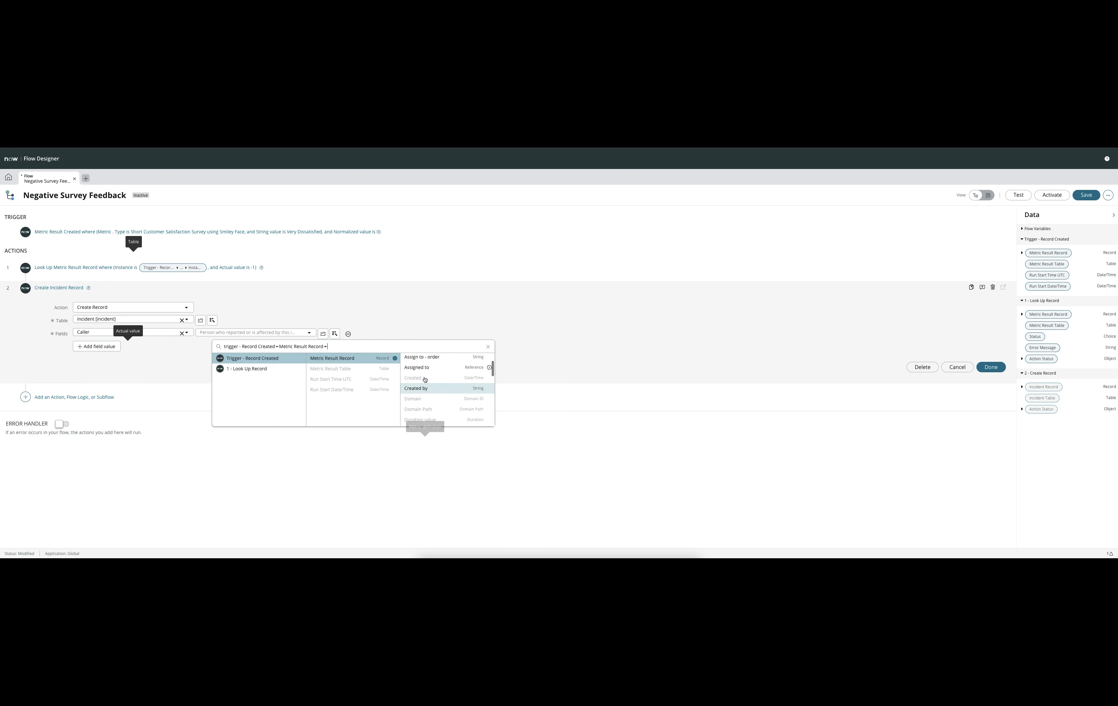
{"action": "left_click", "coordinate": [422, 370]}
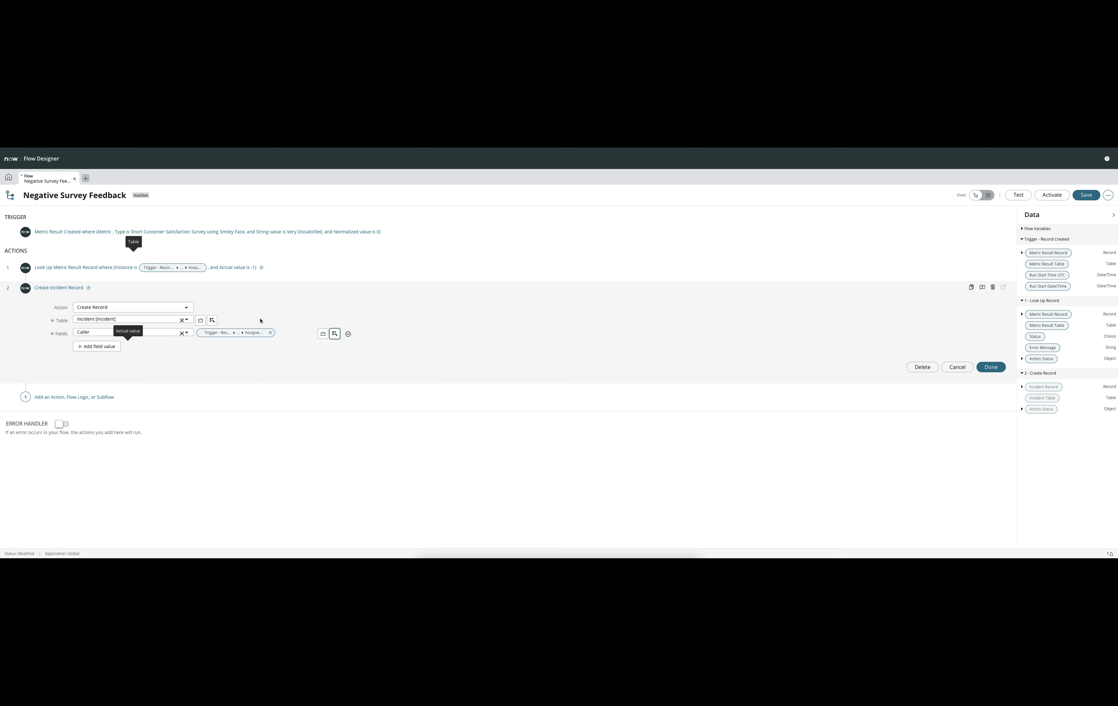
- Add a Channel field value to the incident and set it to Walk-in
{"action": "left_click", "coordinate": [97, 347]}
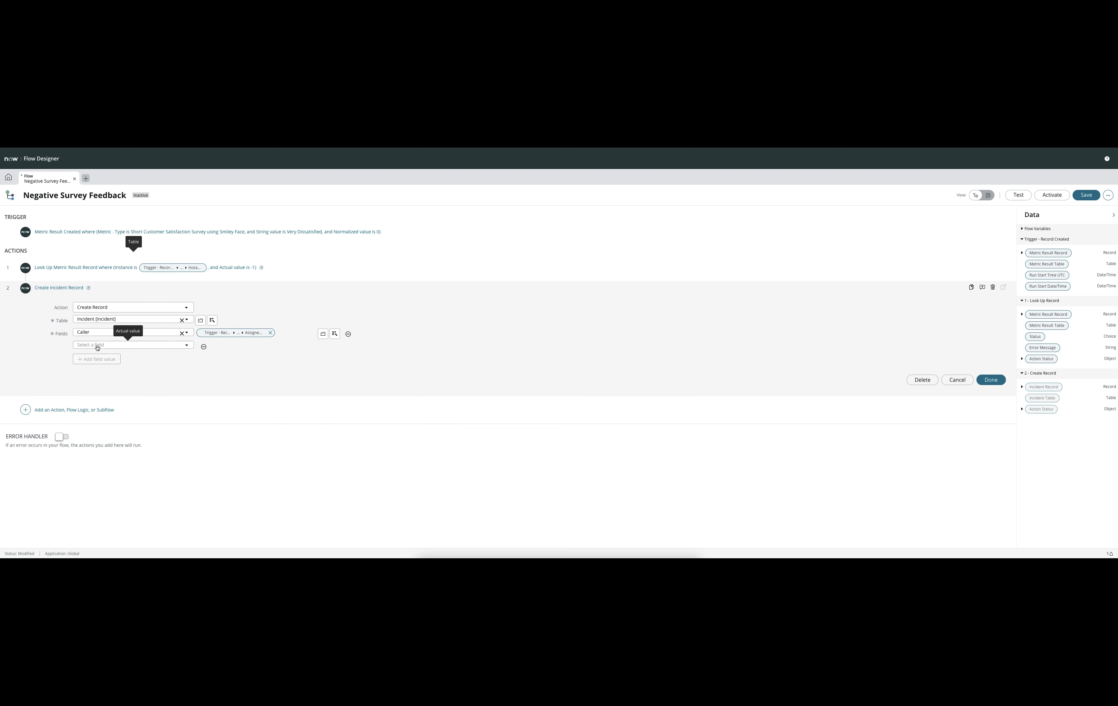
{"action": "left_click", "coordinate": [95, 345]}
{"action": "type", "text": "chann"}
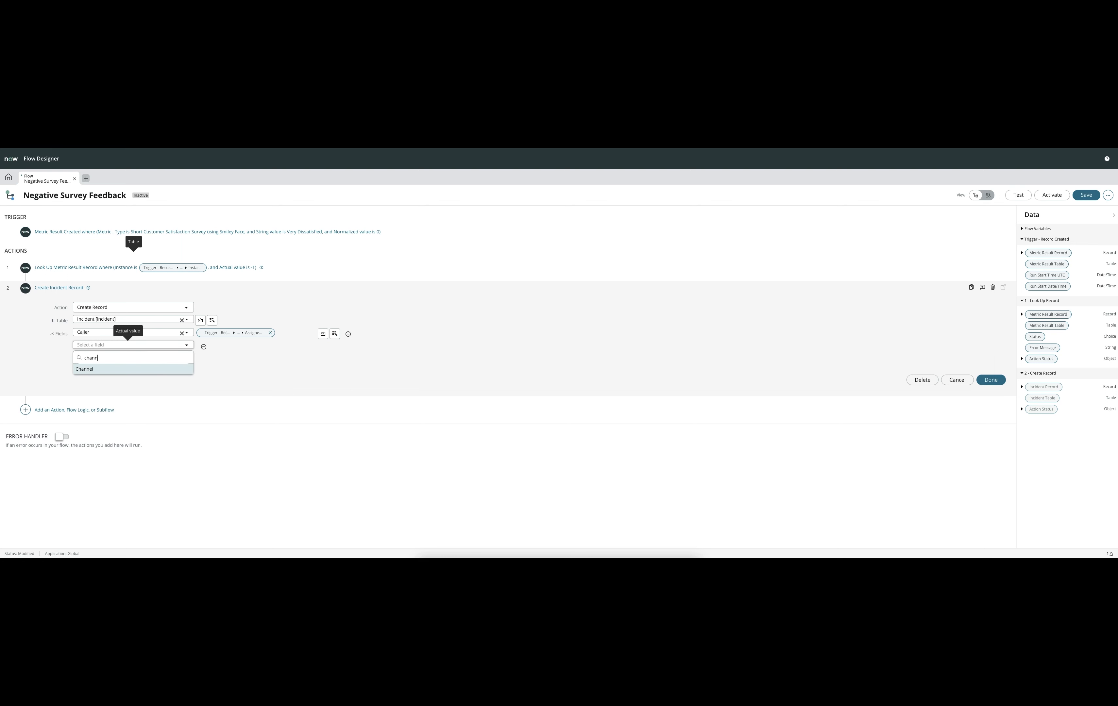
{"action": "key", "text": "Return"}
{"action": "left_click", "coordinate": [212, 346]}
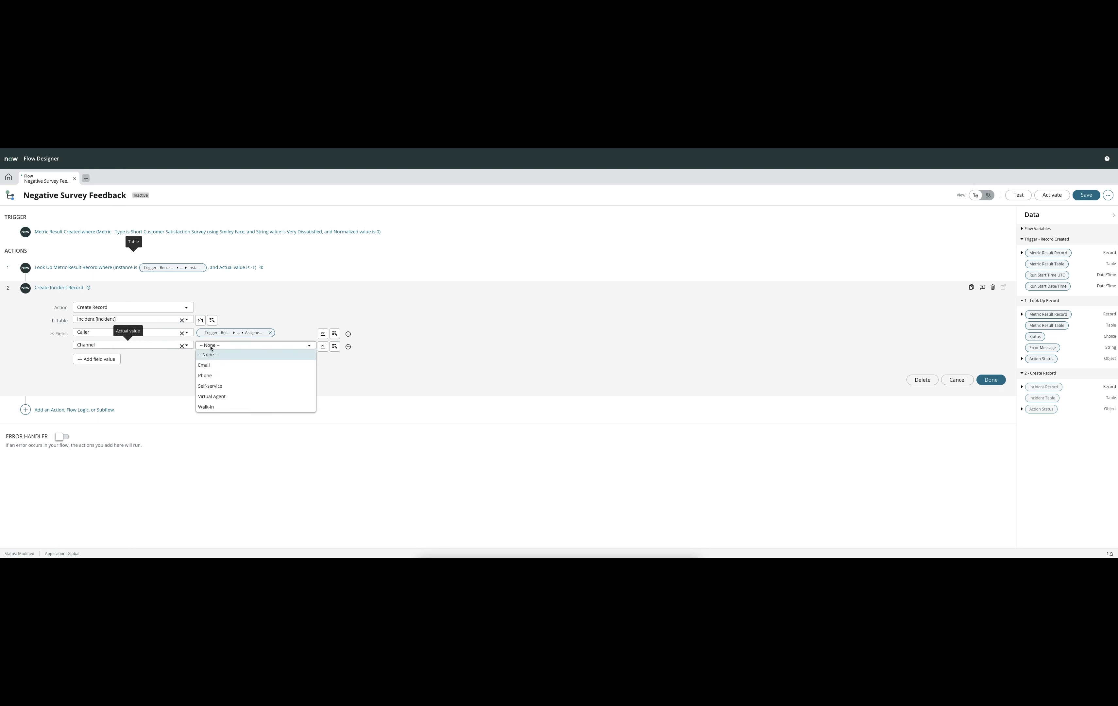
{"action": "key", "text": "Down"}
{"action": "key", "text": "Down"}
{"action": "key", "text": "Down"}
{"action": "key", "text": "Down"}
{"action": "key", "text": "Down"}
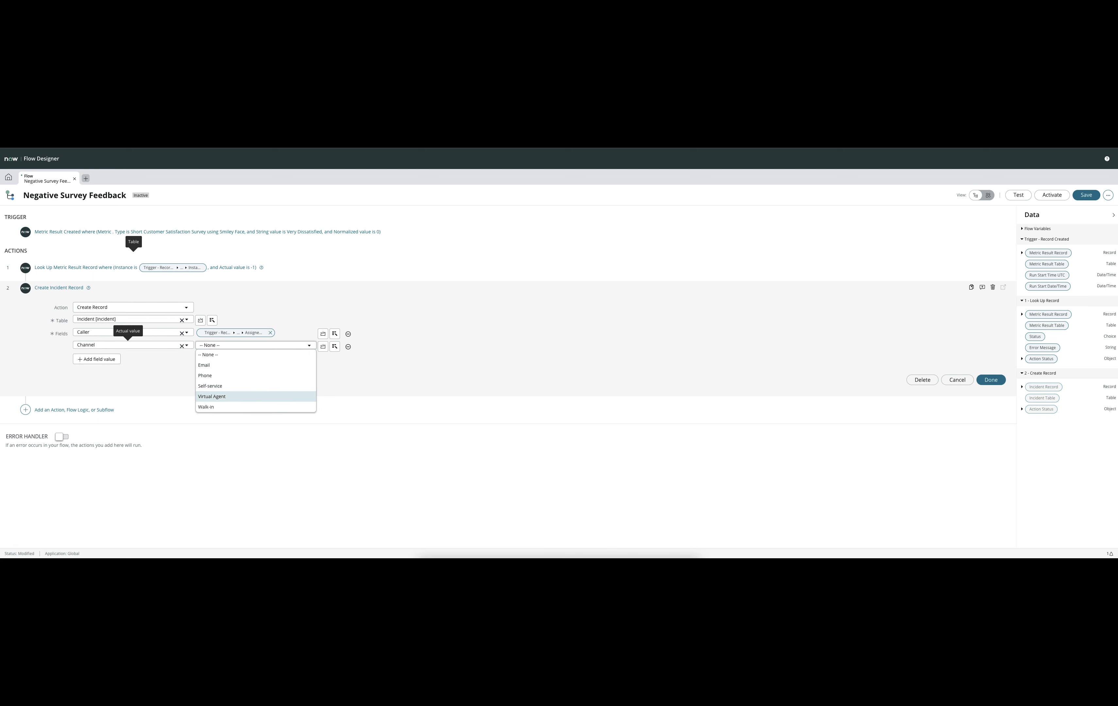
{"action": "key", "text": "Return"}
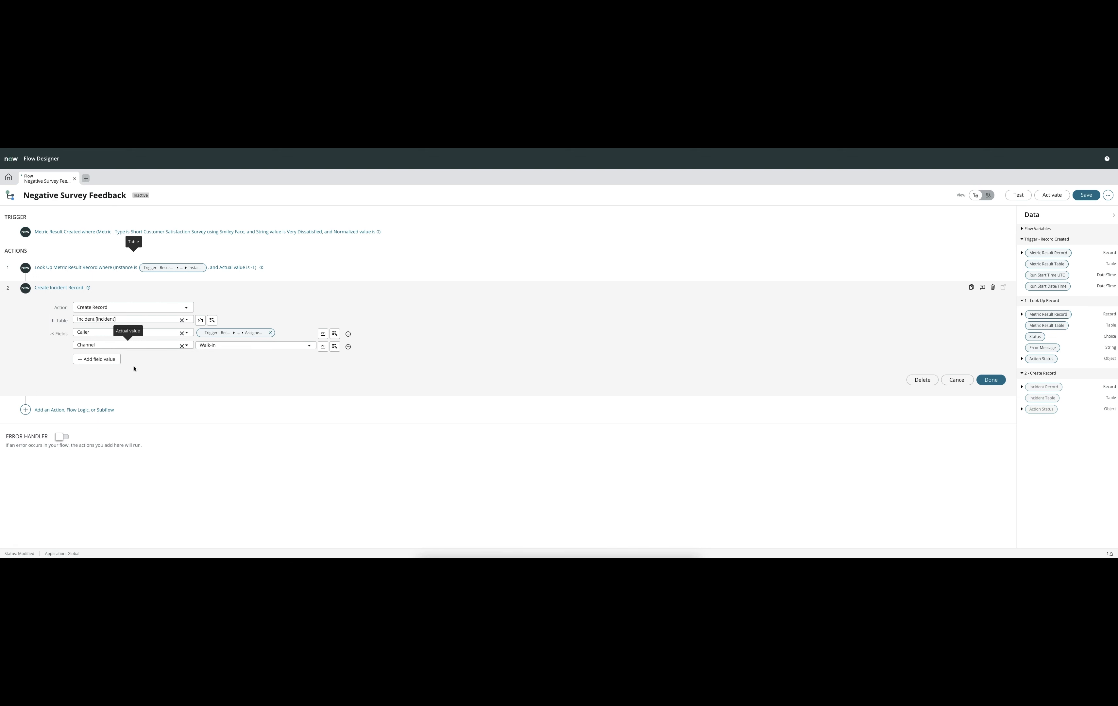
- Add a Short description field value to the incident with the text "Survey Response |"
{"action": "left_click", "coordinate": [114, 363]}
{"action": "left_click", "coordinate": [109, 360]}
{"action": "type", "text": "short"}
{"action": "key", "text": "Return"}
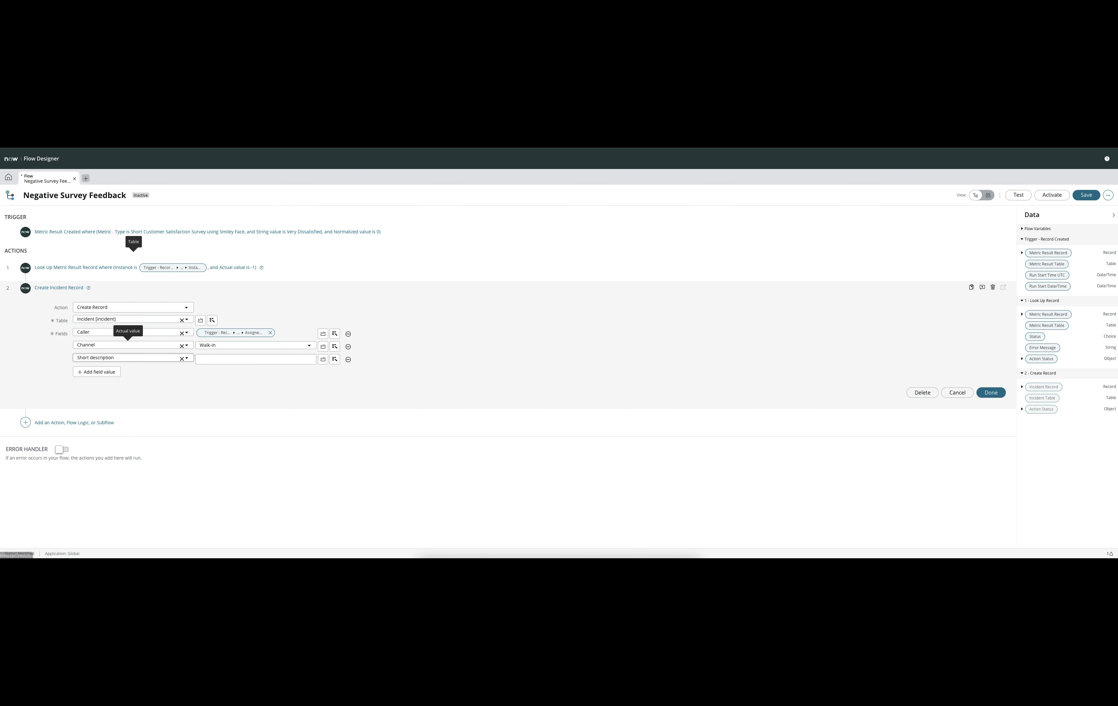
{"action": "left_click", "coordinate": [227, 359]}
{"action": "type", "text": "Survey Resoons"}
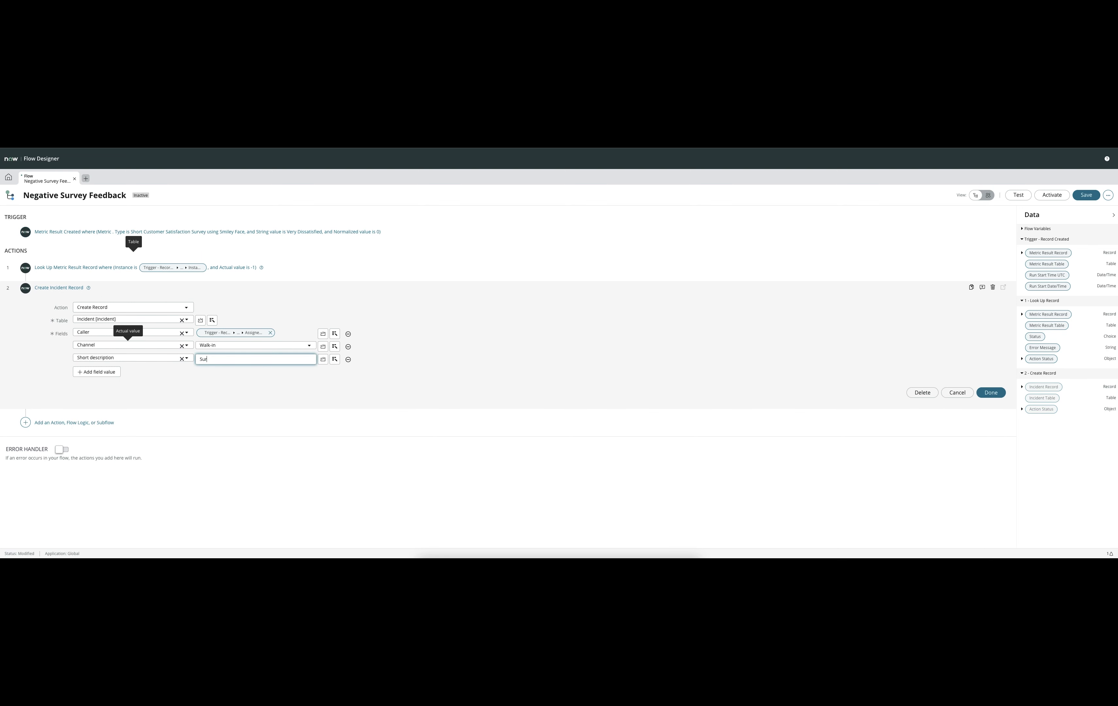
{"action": "key", "text": "BackSpace"}
{"action": "key", "text": "BackSpace"}
{"action": "key", "text": "BackSpace"}
{"action": "key", "text": "BackSpace"}
{"action": "type", "text": "ponse |"}
- Append the Number of the trigger Metric Result Record's Instance Task to the Short description, followed by the word "for"
{"action": "left_click", "coordinate": [348, 384]}
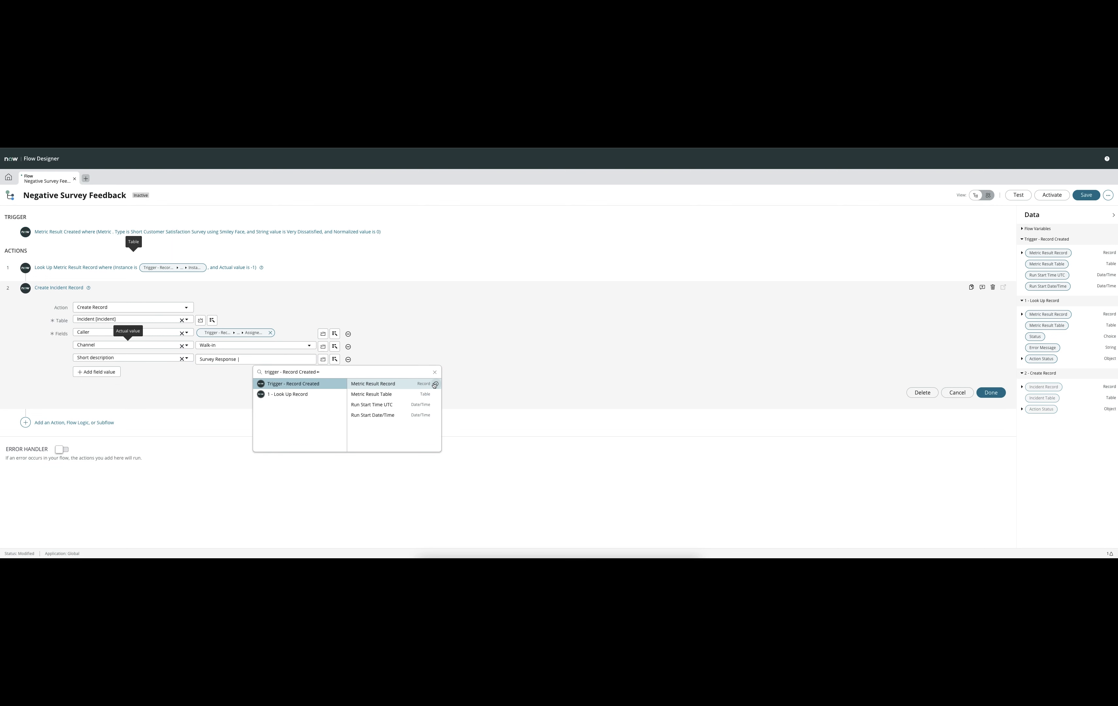
{"action": "left_click", "coordinate": [435, 383]}
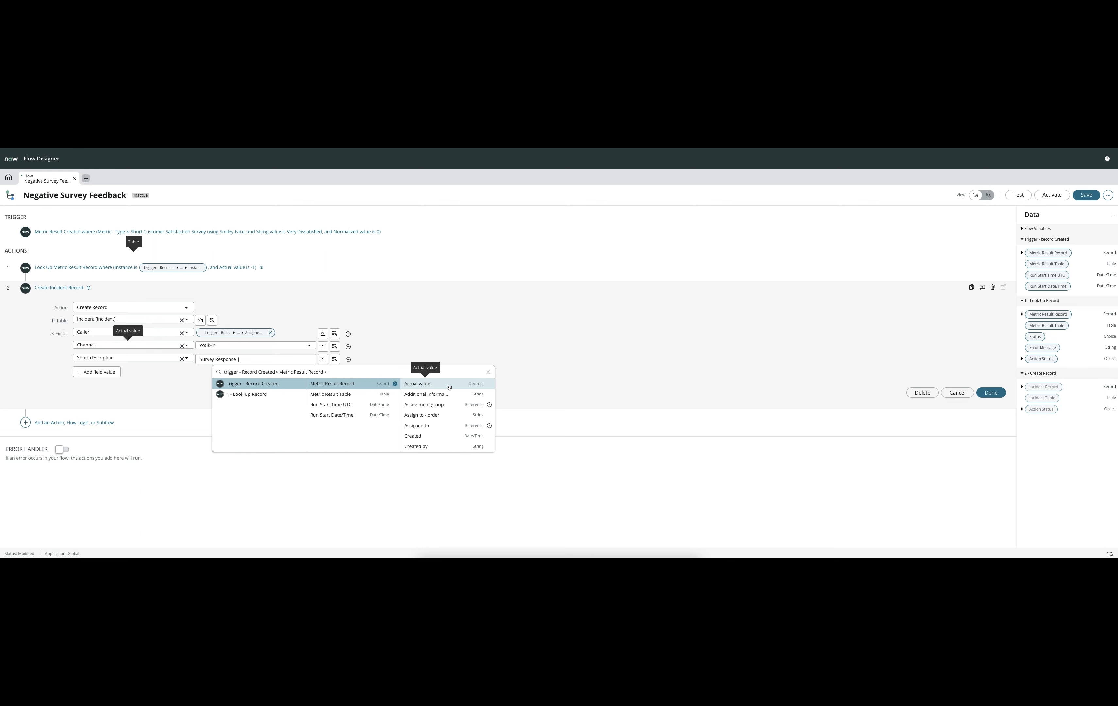
{"action": "scroll", "coordinate": [446, 407], "scroll_direction": "down", "scroll_amount": 3}
{"action": "scroll", "coordinate": [446, 407], "scroll_direction": "up", "scroll_amount": 1}
{"action": "left_click", "coordinate": [488, 397]}
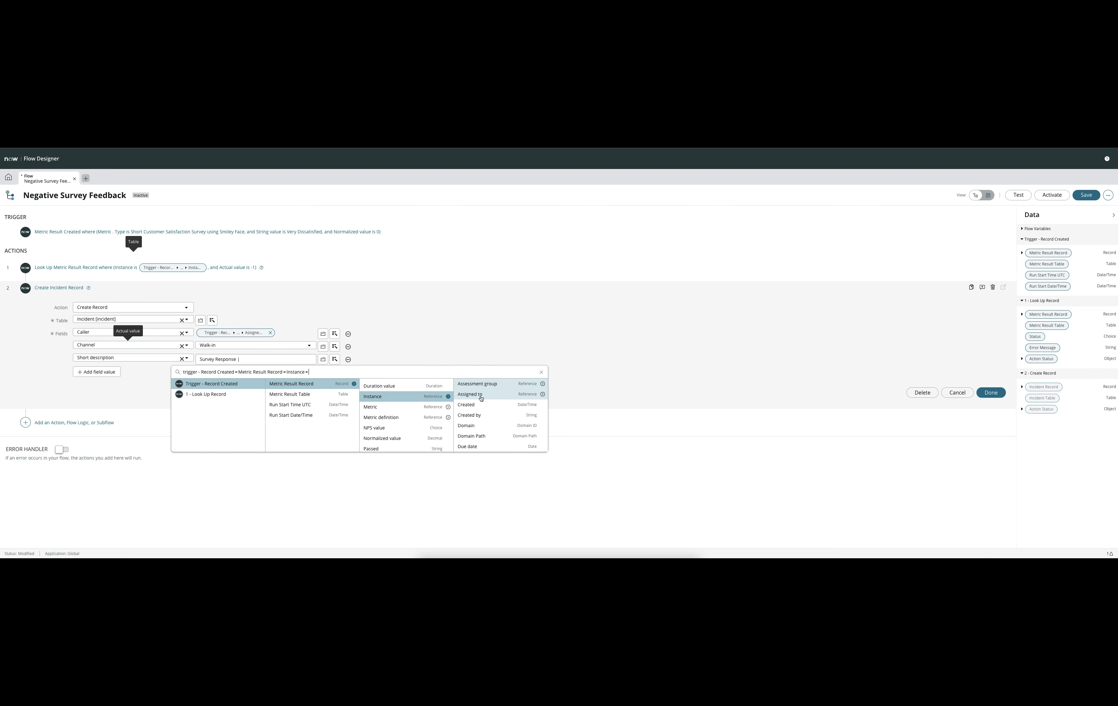
{"action": "scroll", "coordinate": [500, 396], "scroll_direction": "down", "scroll_amount": 5}
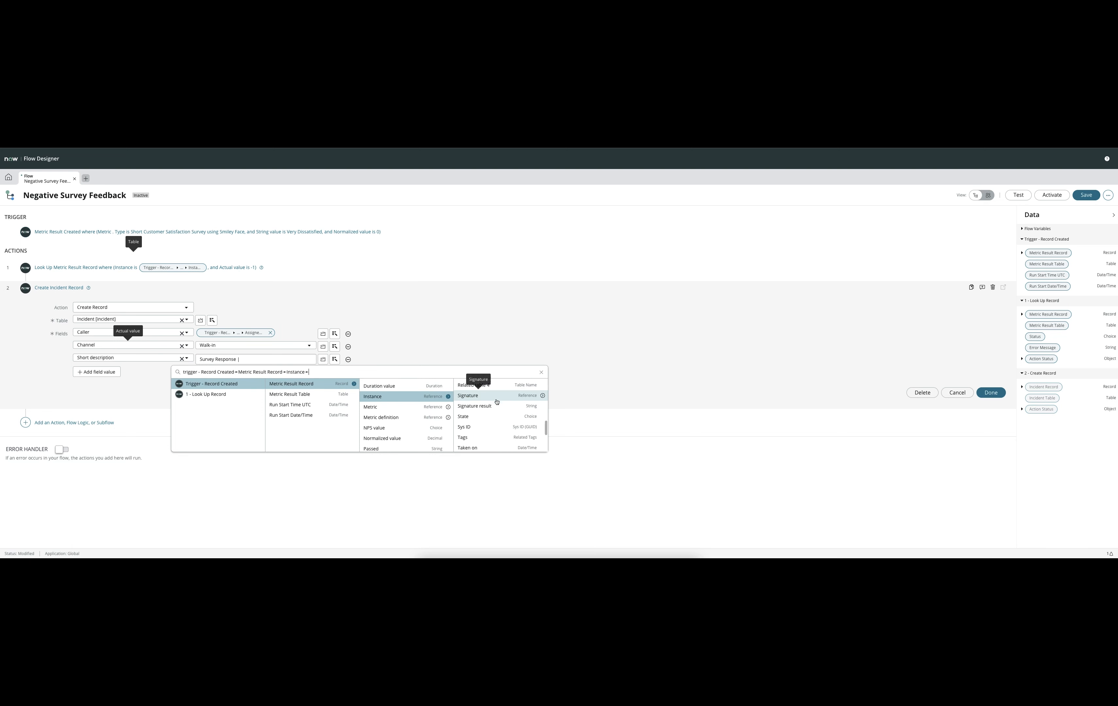
{"action": "scroll", "coordinate": [502, 401], "scroll_direction": "down", "scroll_amount": 2}
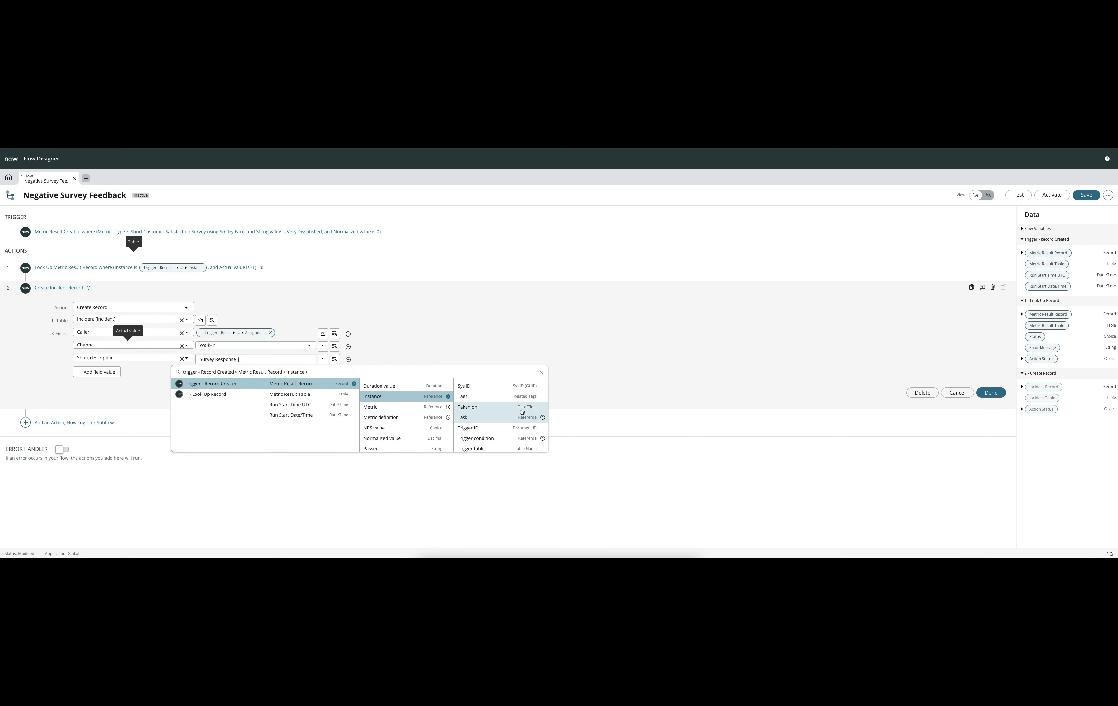
{"action": "left_click", "coordinate": [542, 417]}
{"action": "scroll", "coordinate": [544, 419], "scroll_direction": "down", "scroll_amount": 10}
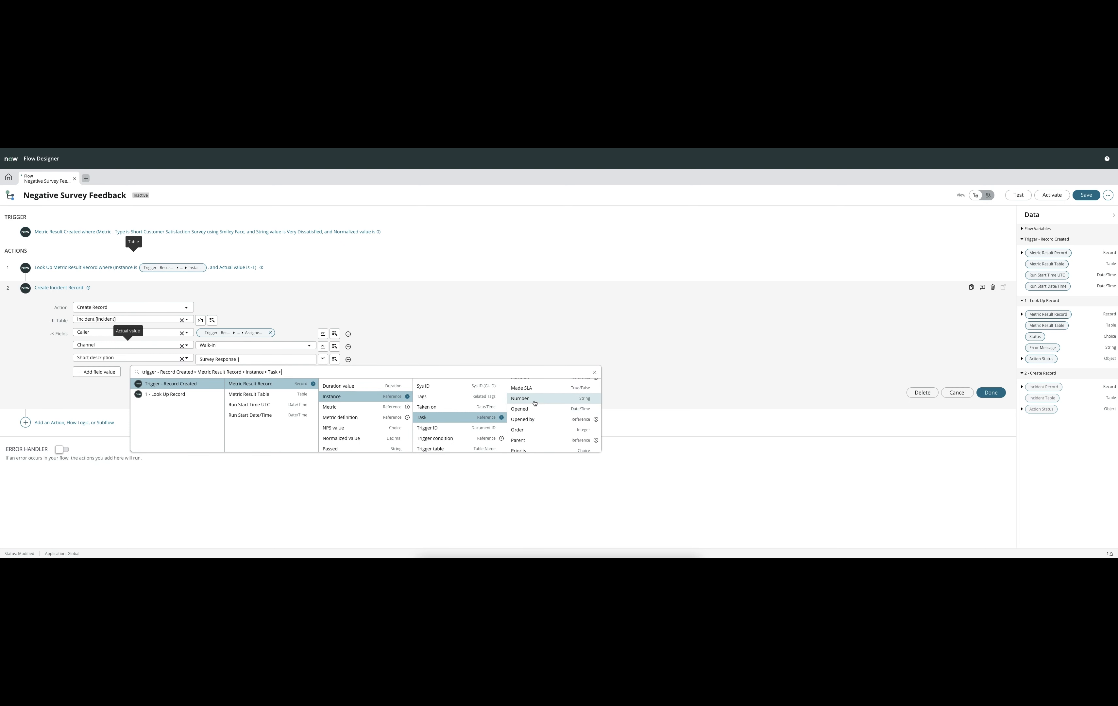
{"action": "left_click", "coordinate": [533, 400]}
{"action": "left_click", "coordinate": [290, 370]}
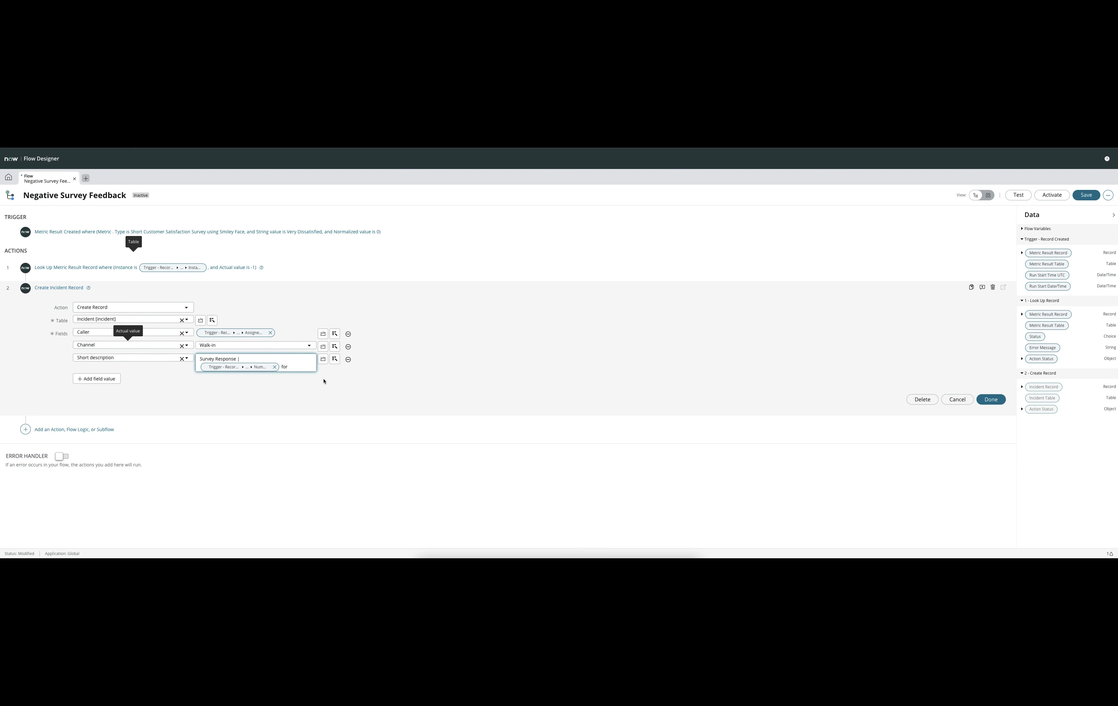
- Append the Name of the trigger Metric Result Record's Assigned to user to the end of the Short description
{"action": "left_click", "coordinate": [334, 361]}
{"action": "left_click", "coordinate": [376, 383]}
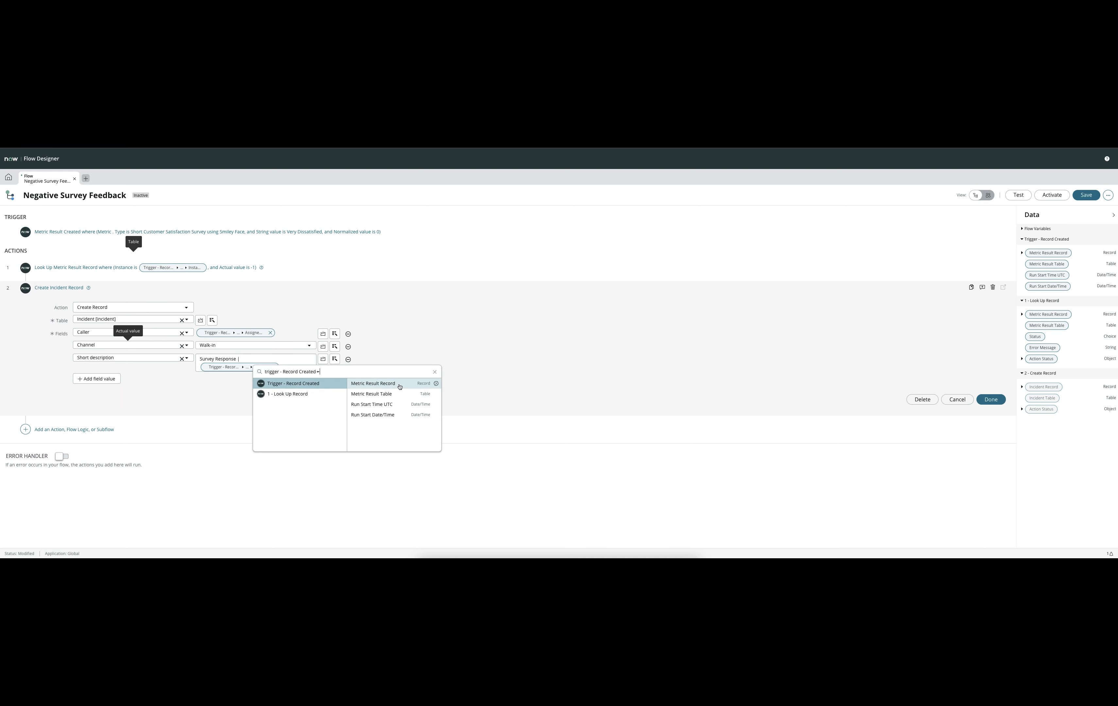
{"action": "left_click", "coordinate": [434, 383]}
{"action": "scroll", "coordinate": [446, 402], "scroll_direction": "down", "scroll_amount": 1}
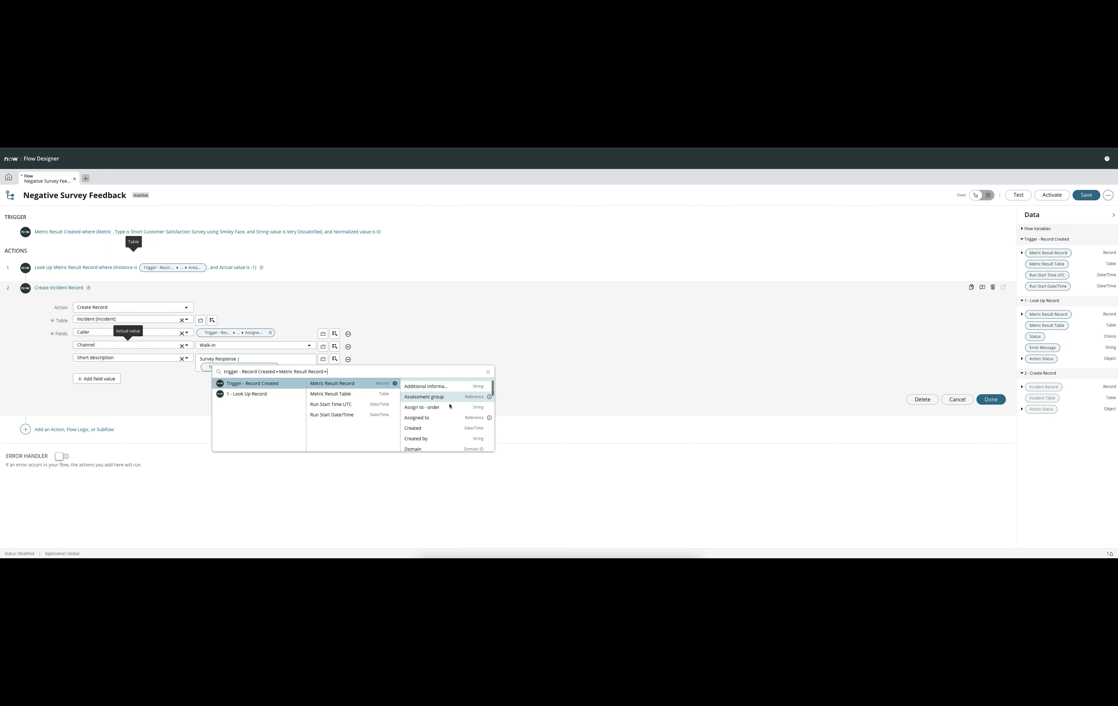
{"action": "left_click", "coordinate": [488, 418]}
{"action": "scroll", "coordinate": [500, 418], "scroll_direction": "down", "scroll_amount": 5}
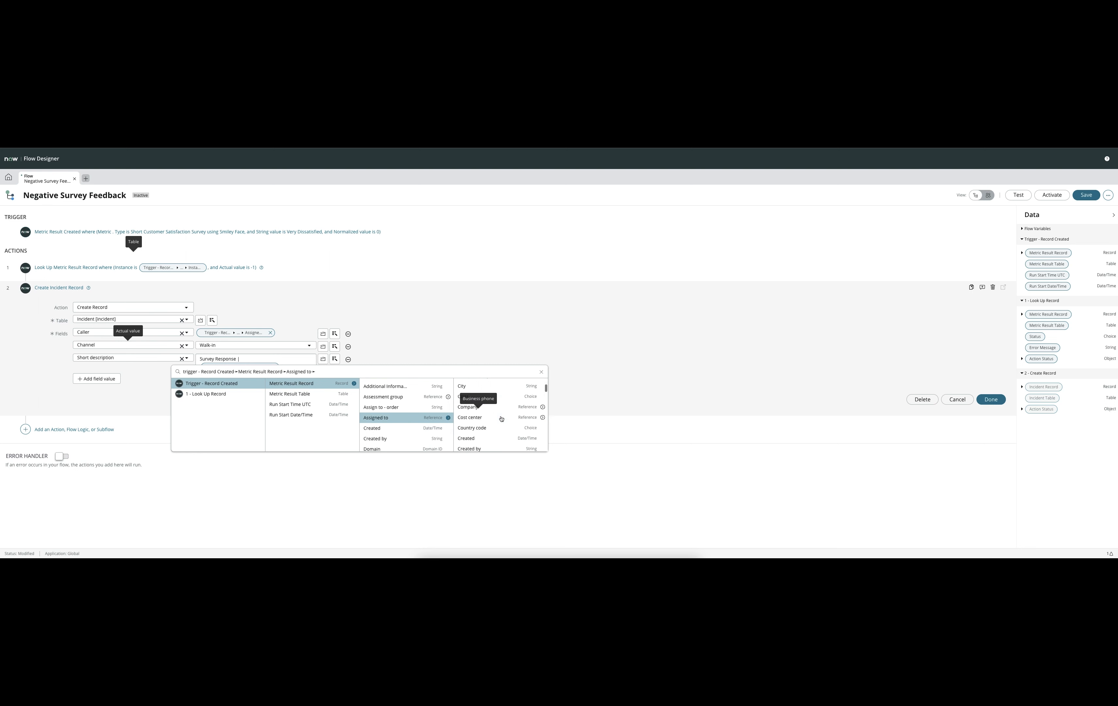
{"action": "scroll", "coordinate": [501, 419], "scroll_direction": "down", "scroll_amount": 5}
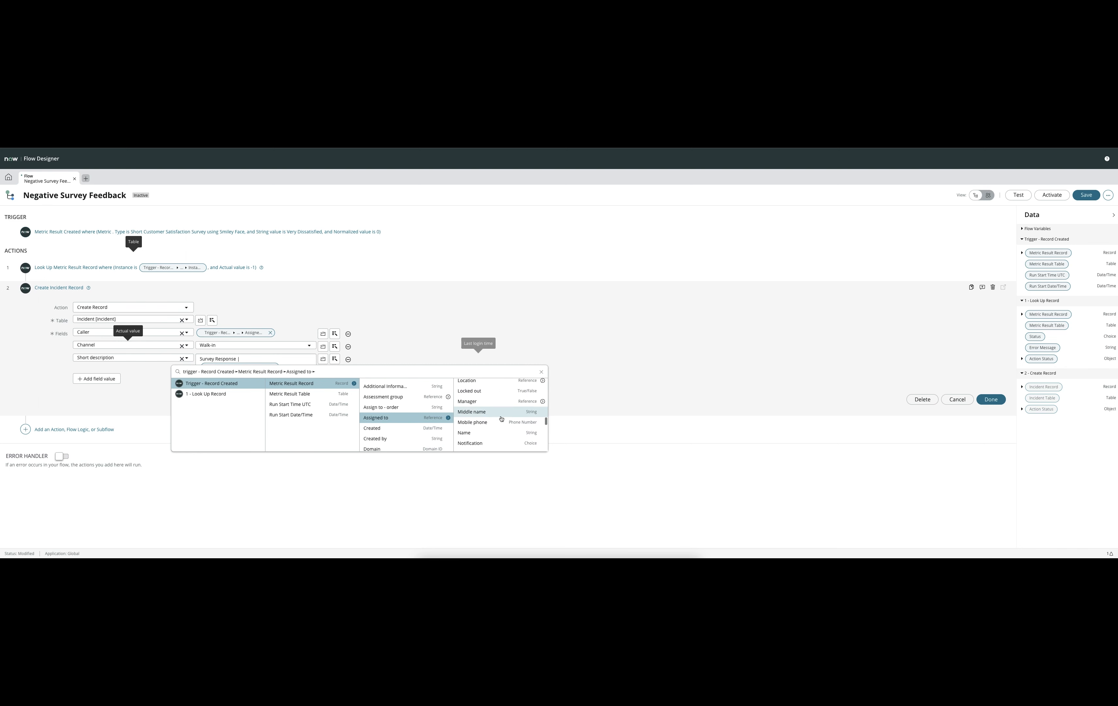
{"action": "left_click", "coordinate": [497, 428]}
{"action": "left_click", "coordinate": [290, 375]}
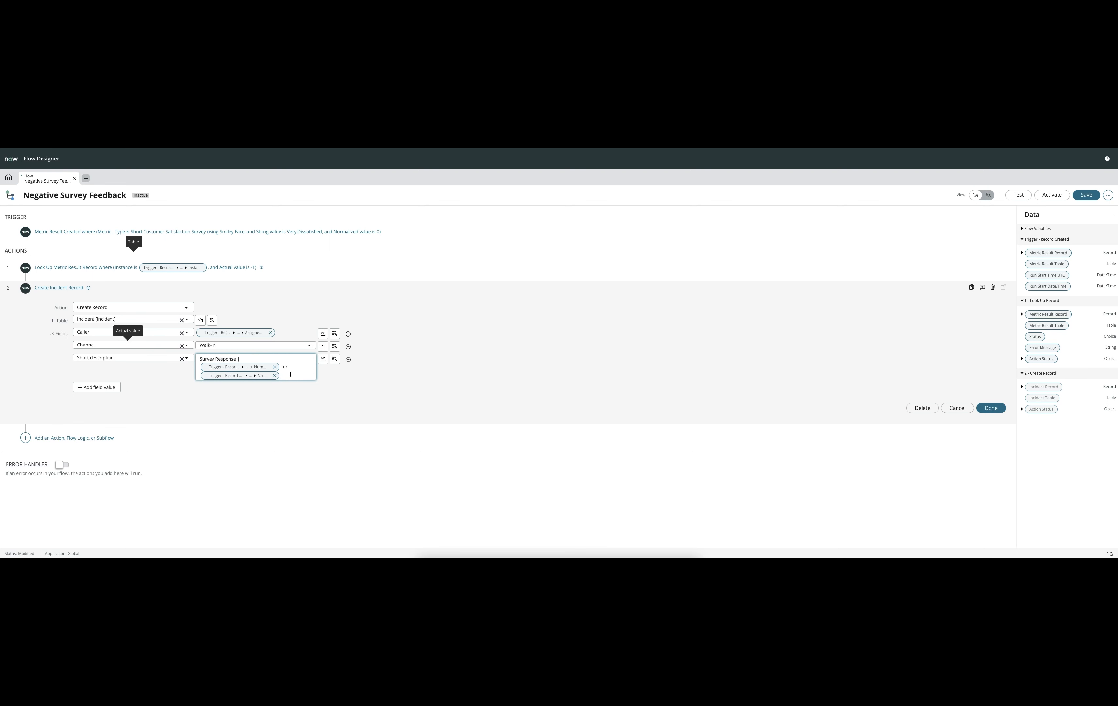
- Add an Assignment group field value to the Create Incident Record action
{"action": "left_click", "coordinate": [98, 385]}
{"action": "left_click", "coordinate": [100, 384]}
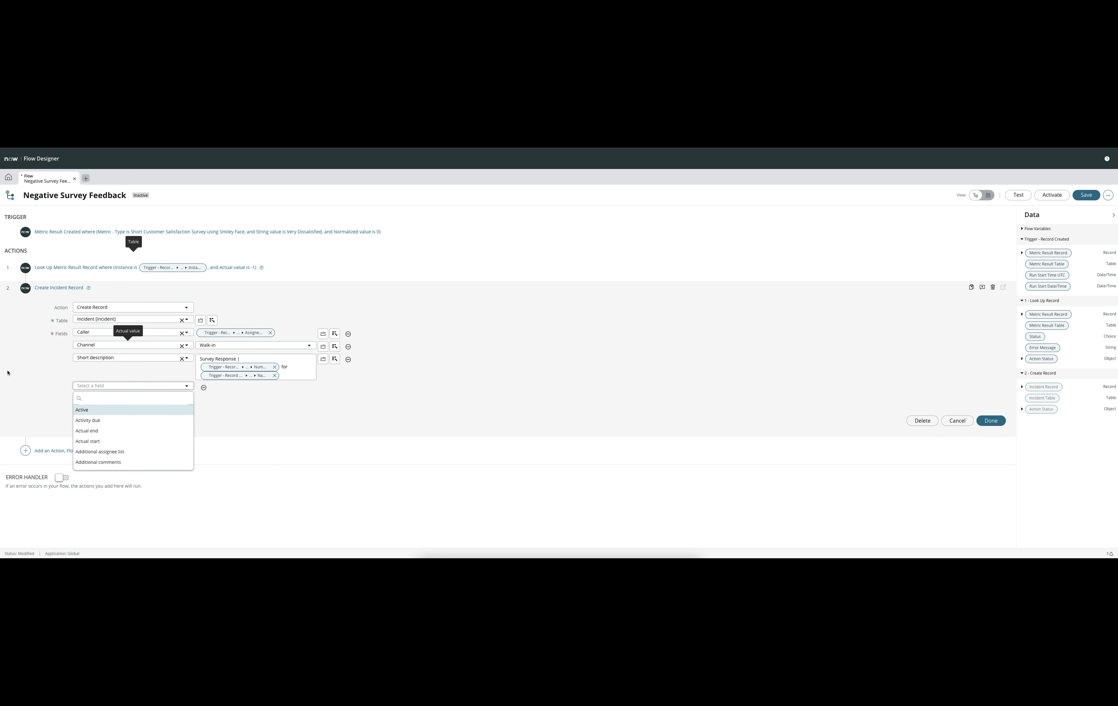
{"action": "type", "text": "Asssi"}
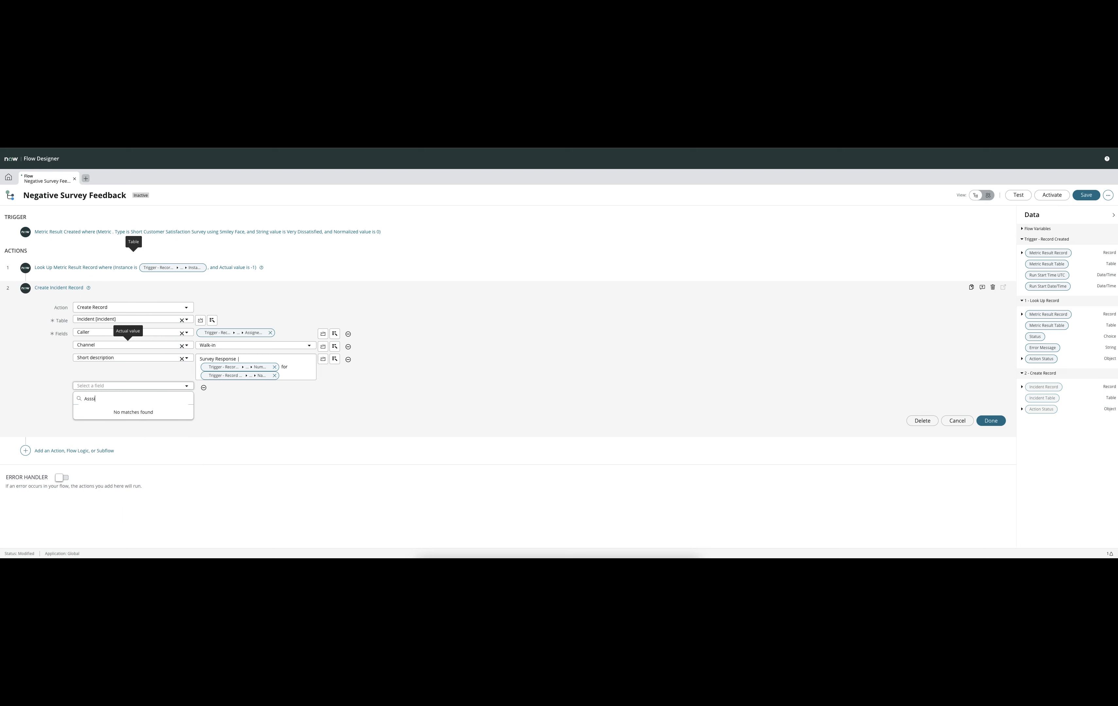
{"action": "key", "text": "BackSpace"}
{"action": "key", "text": "BackSpace"}
{"action": "type", "text": "ign"}
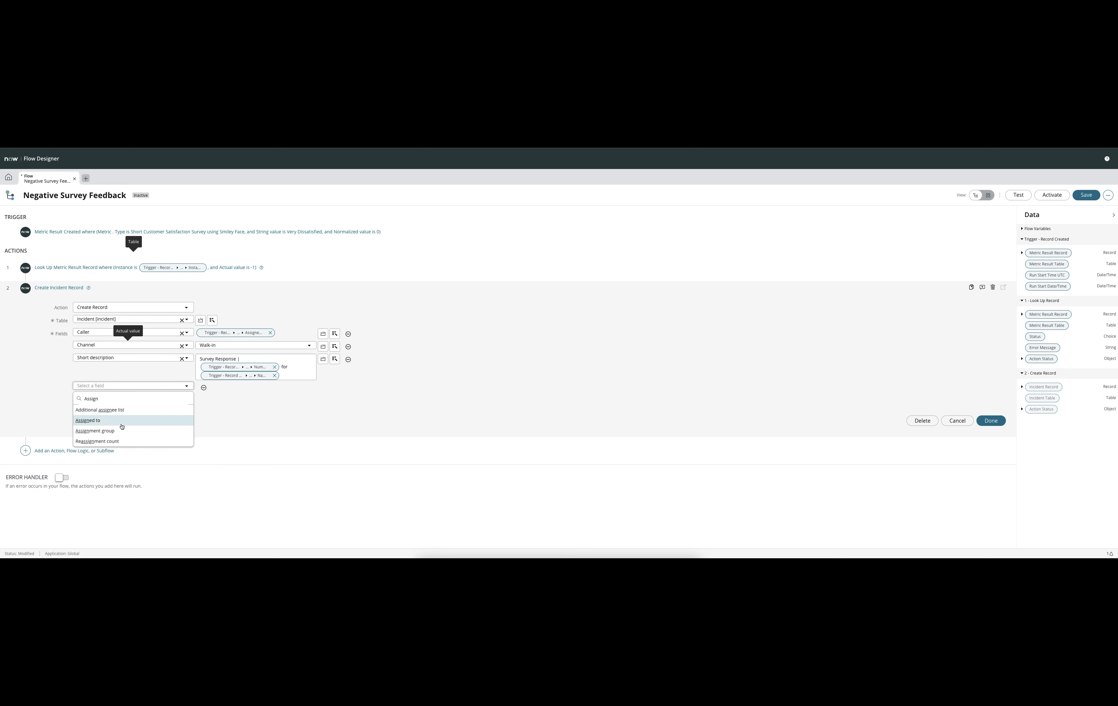
{"action": "left_click", "coordinate": [116, 429]}
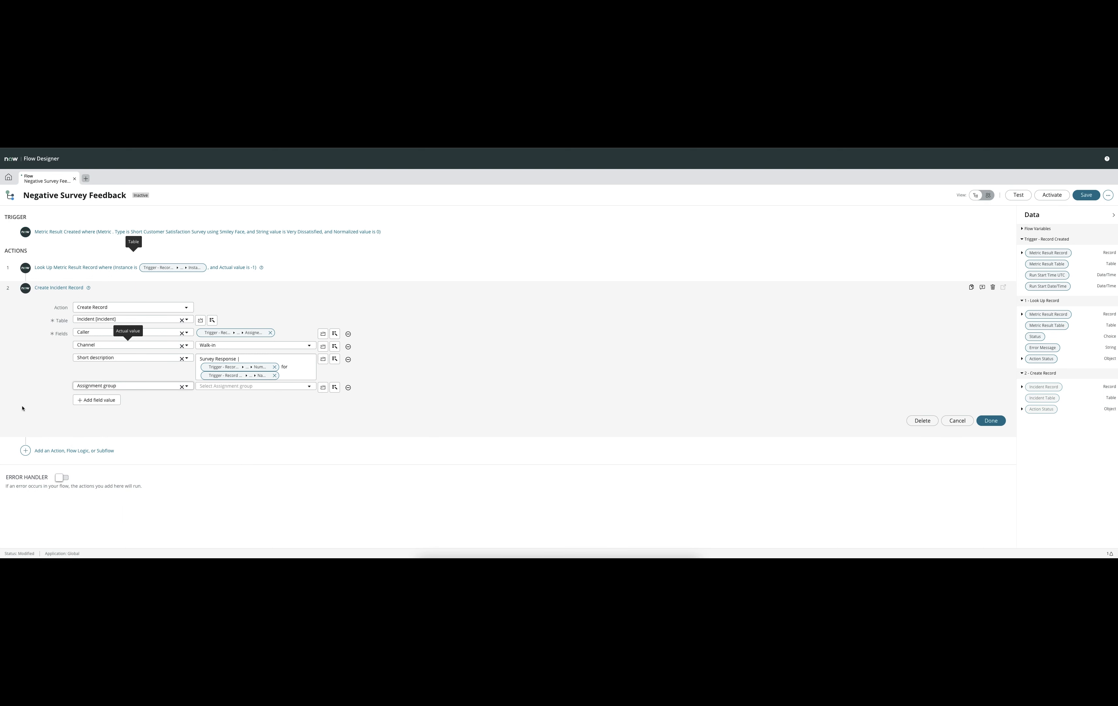
- Fill the incident's Assignment group with the Assignment group of the trigger Metric Result Record's Instance Task
{"action": "left_click", "coordinate": [335, 387]}
{"action": "left_click", "coordinate": [373, 411]}
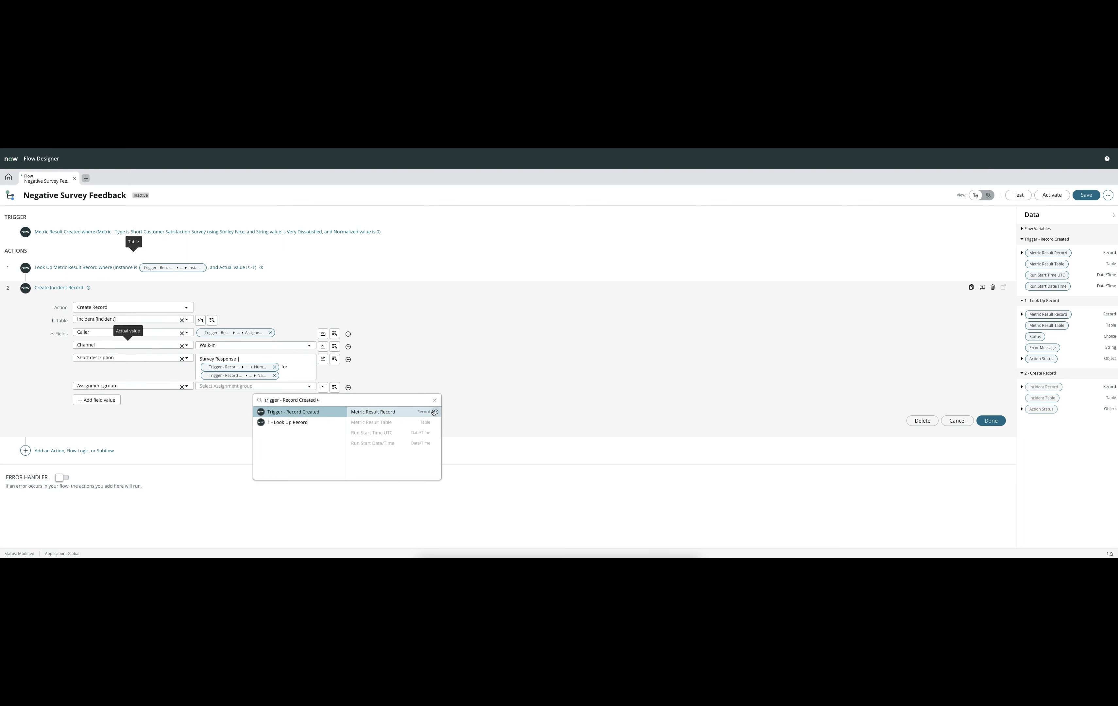
{"action": "left_click", "coordinate": [435, 412]}
{"action": "scroll", "coordinate": [448, 434], "scroll_direction": "down", "scroll_amount": 3}
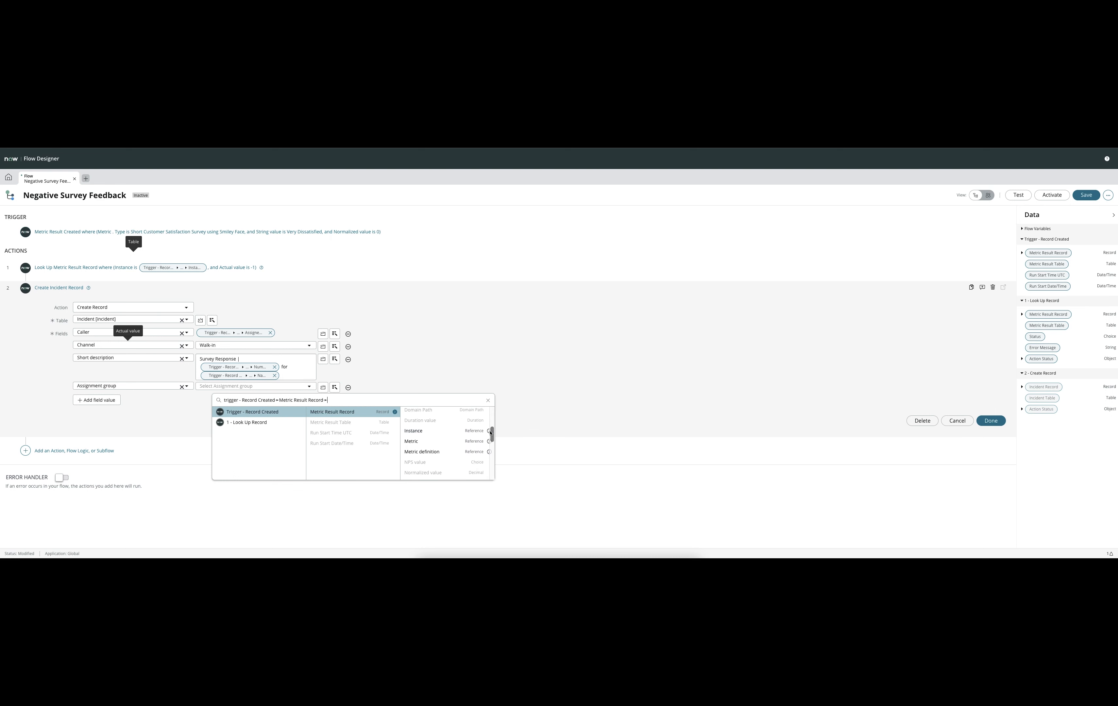
{"action": "left_click", "coordinate": [489, 431]}
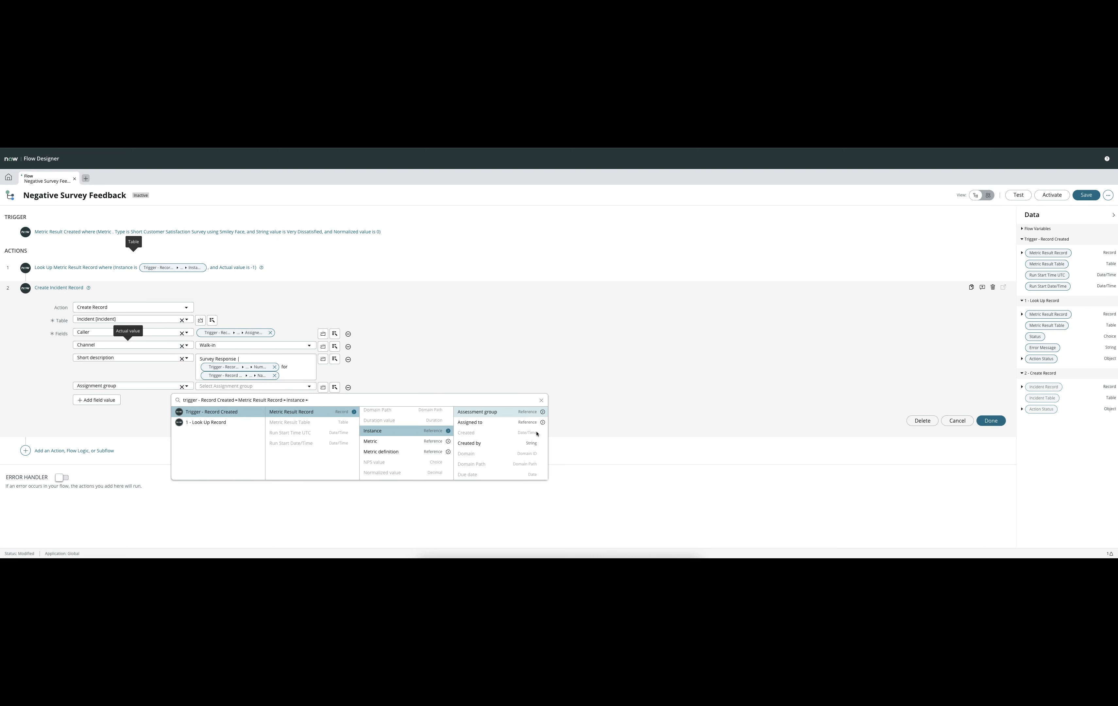
{"action": "scroll", "coordinate": [513, 434], "scroll_direction": "down", "scroll_amount": 10}
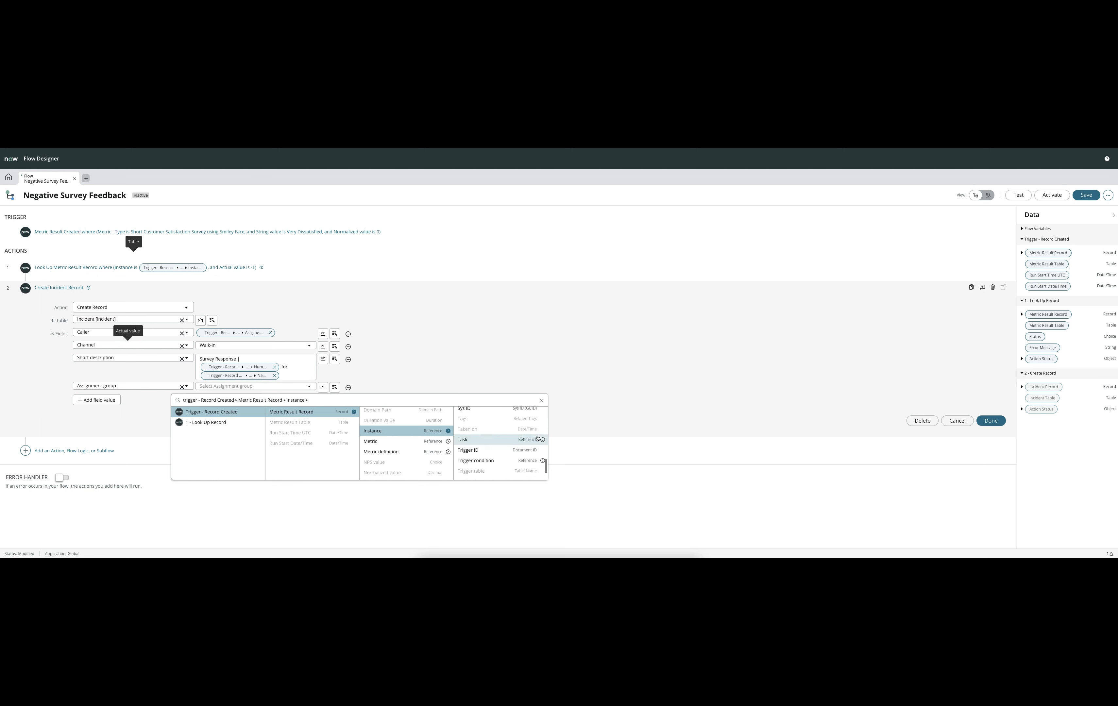
{"action": "left_click", "coordinate": [545, 440]}
{"action": "scroll", "coordinate": [548, 438], "scroll_direction": "down", "scroll_amount": 2}
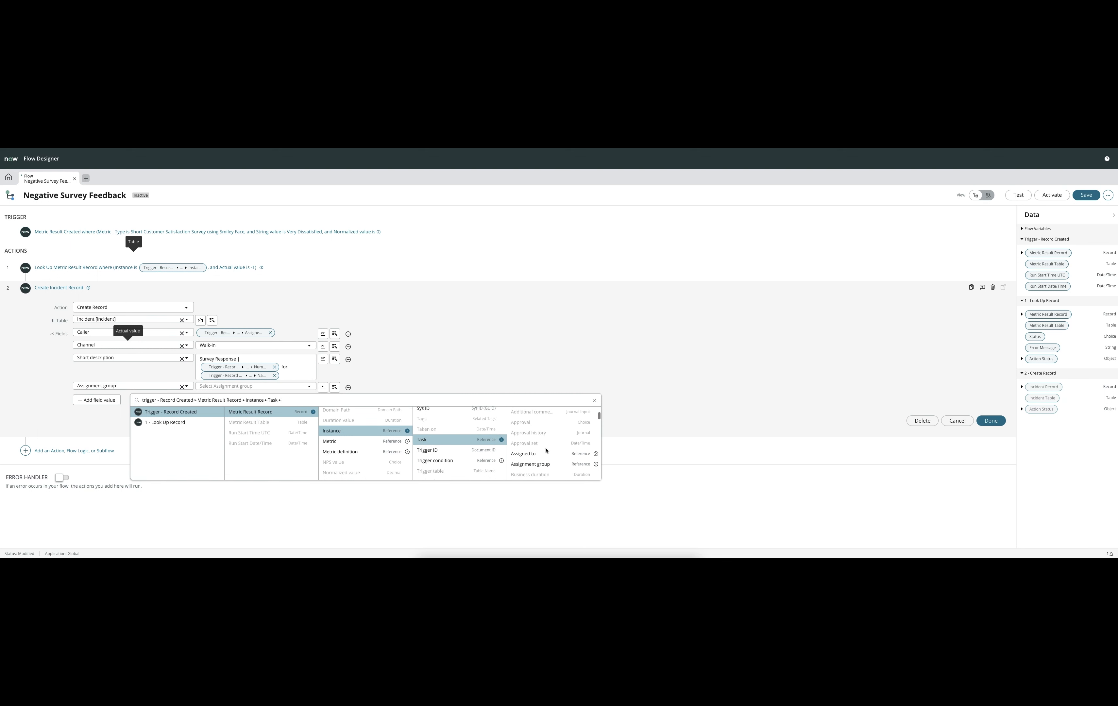
{"action": "left_click", "coordinate": [532, 464]}
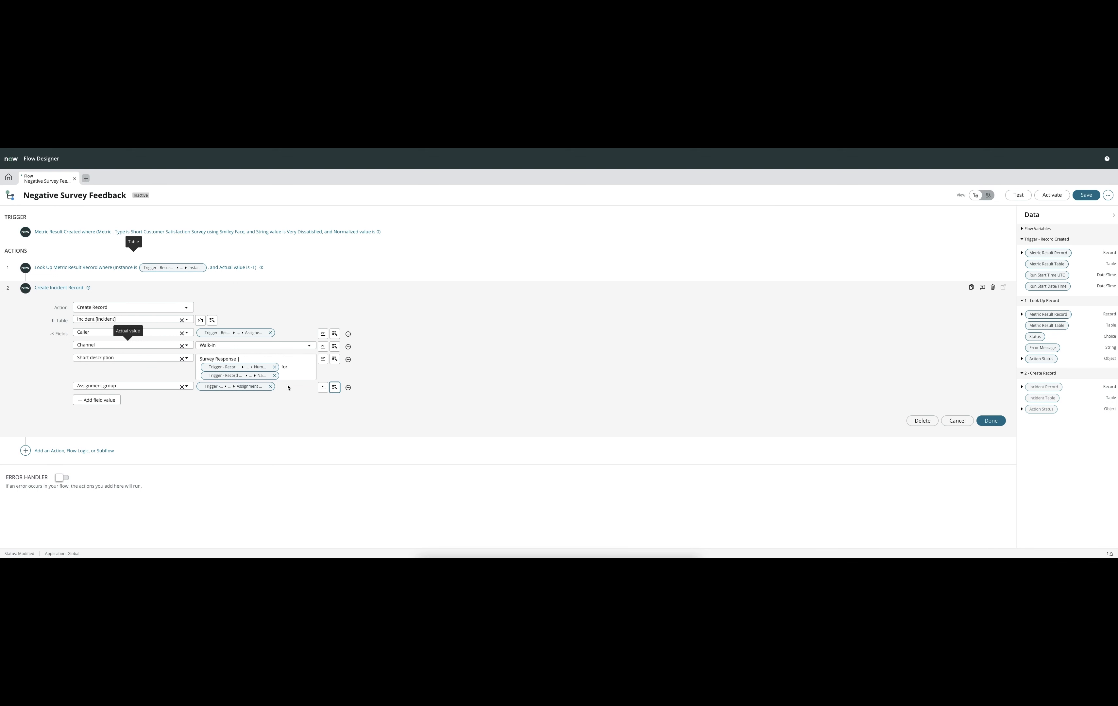
- Add an Assigned to field value to the Create Incident Record action
{"action": "left_click", "coordinate": [81, 401]}
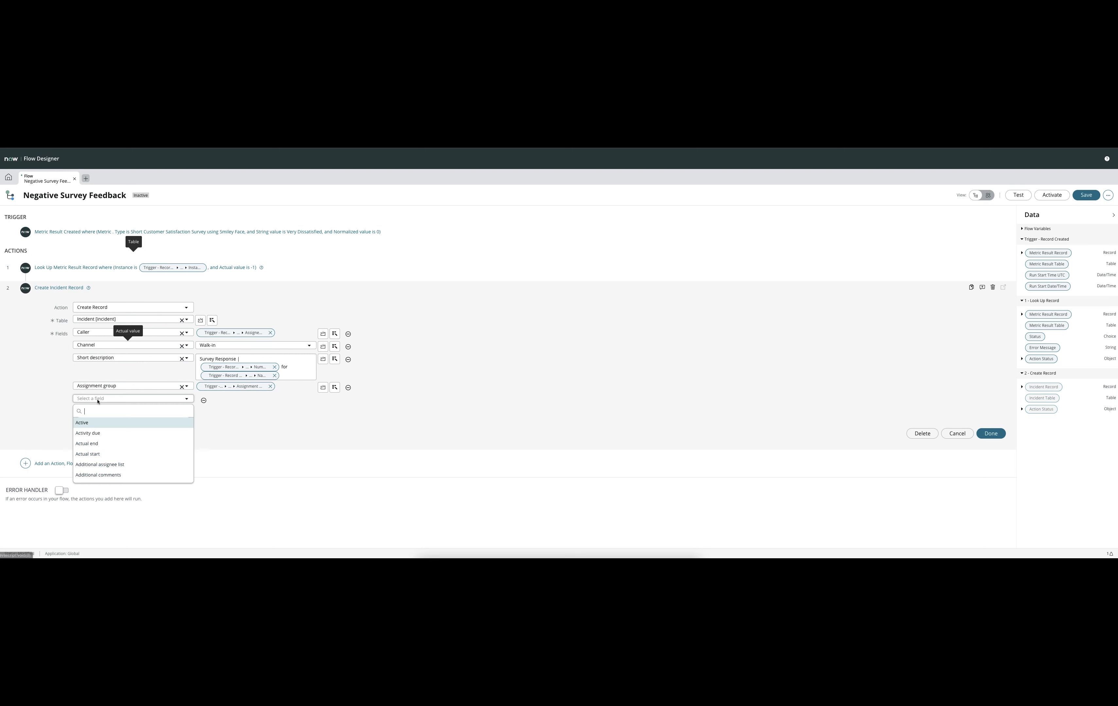
{"action": "type", "text": "assi"}
{"action": "key", "text": "Down"}
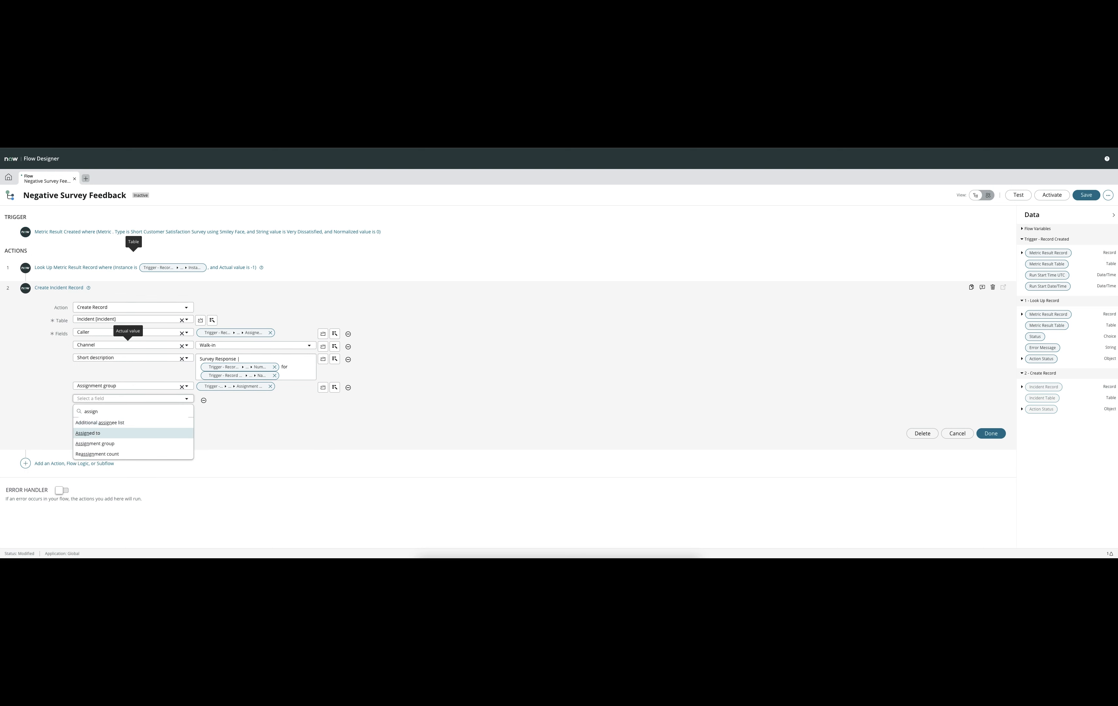
{"action": "key", "text": "Return"}
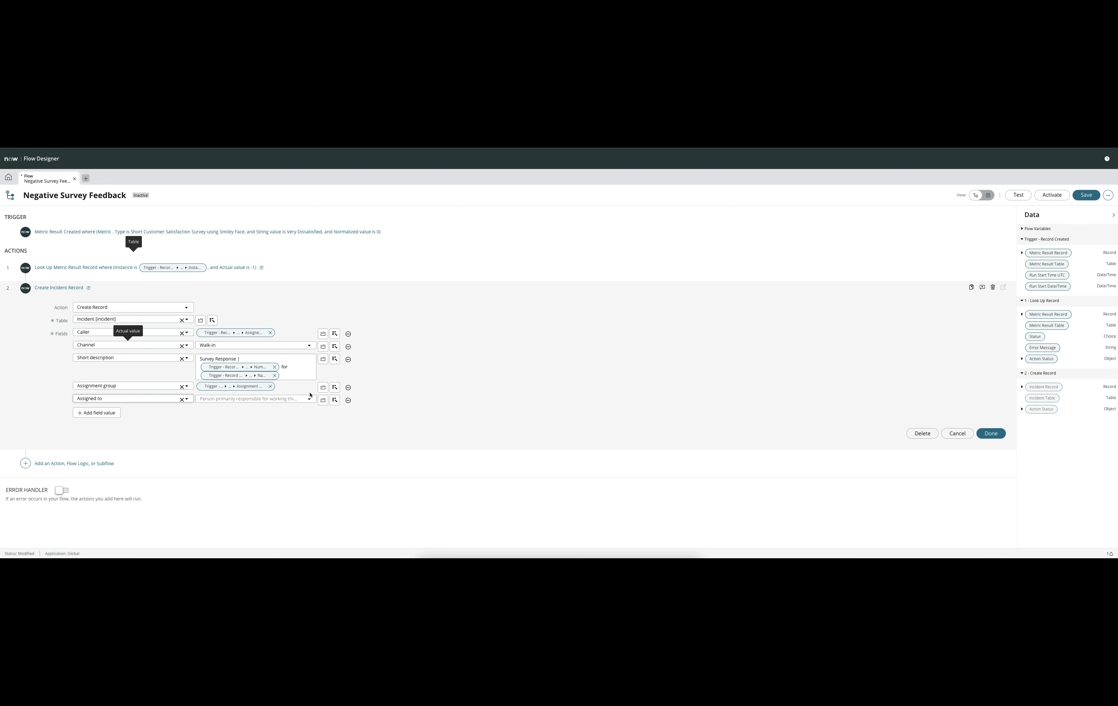
- Fill the incident's Assigned to with the Manager of the Assignment group on the trigger Metric Result Record's Instance Task
{"action": "left_click", "coordinate": [331, 399]}
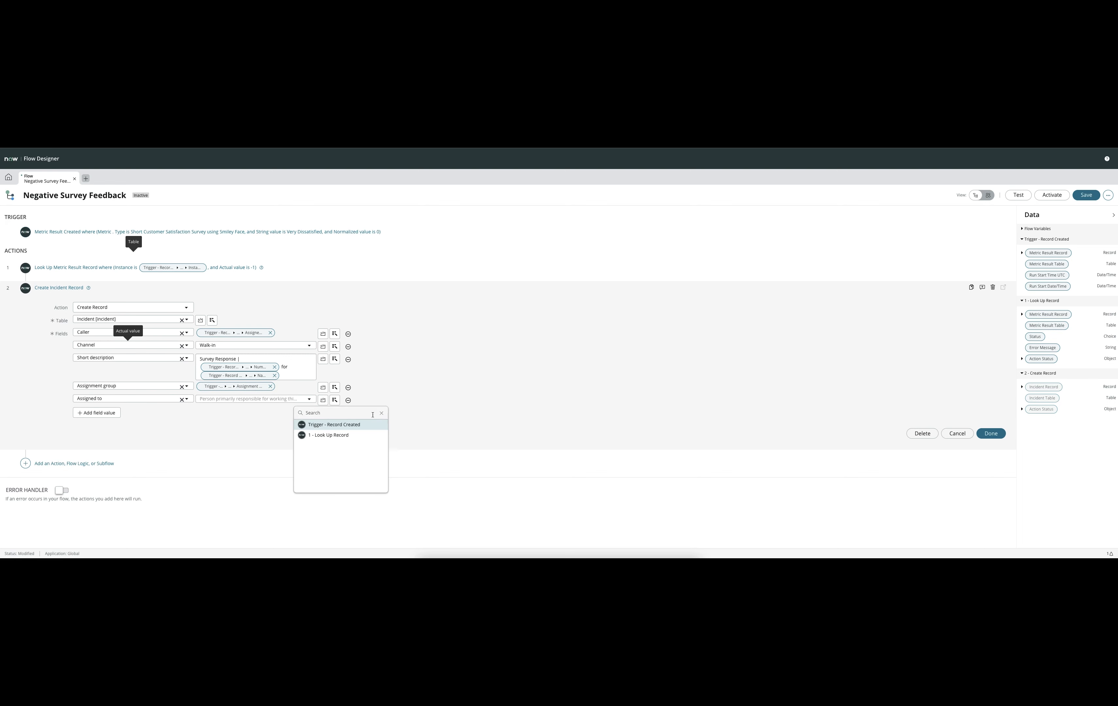
{"action": "left_click", "coordinate": [435, 425]}
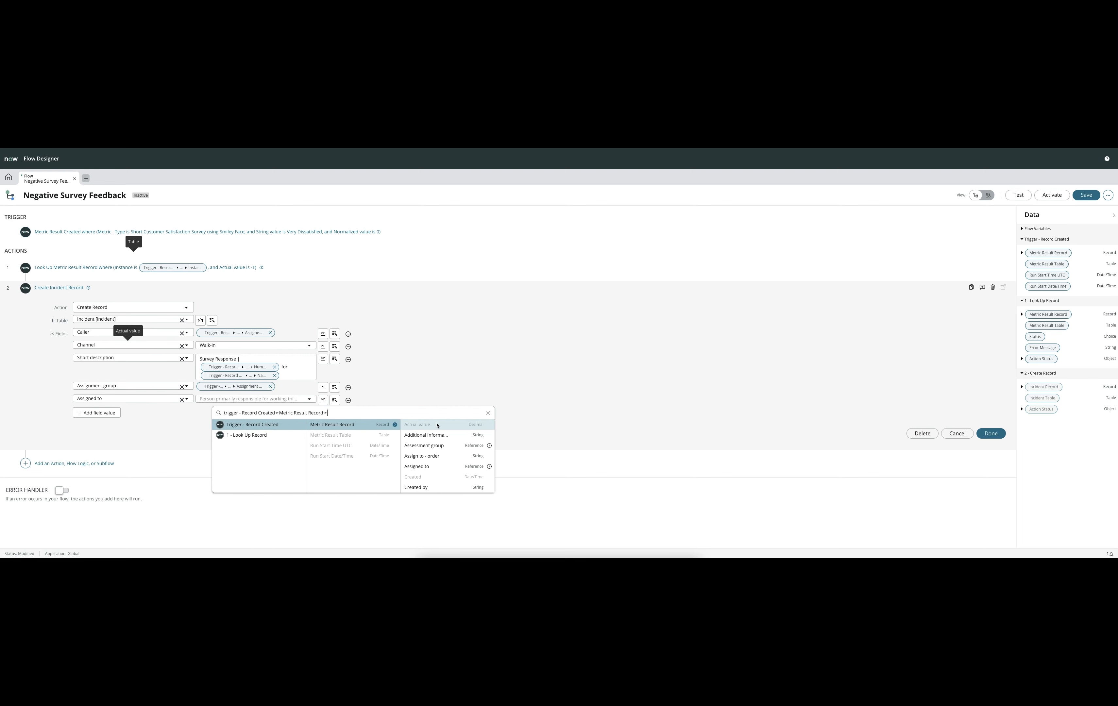
{"action": "scroll", "coordinate": [445, 448], "scroll_direction": "down", "scroll_amount": 2}
{"action": "scroll", "coordinate": [445, 448], "scroll_direction": "up", "scroll_amount": 2}
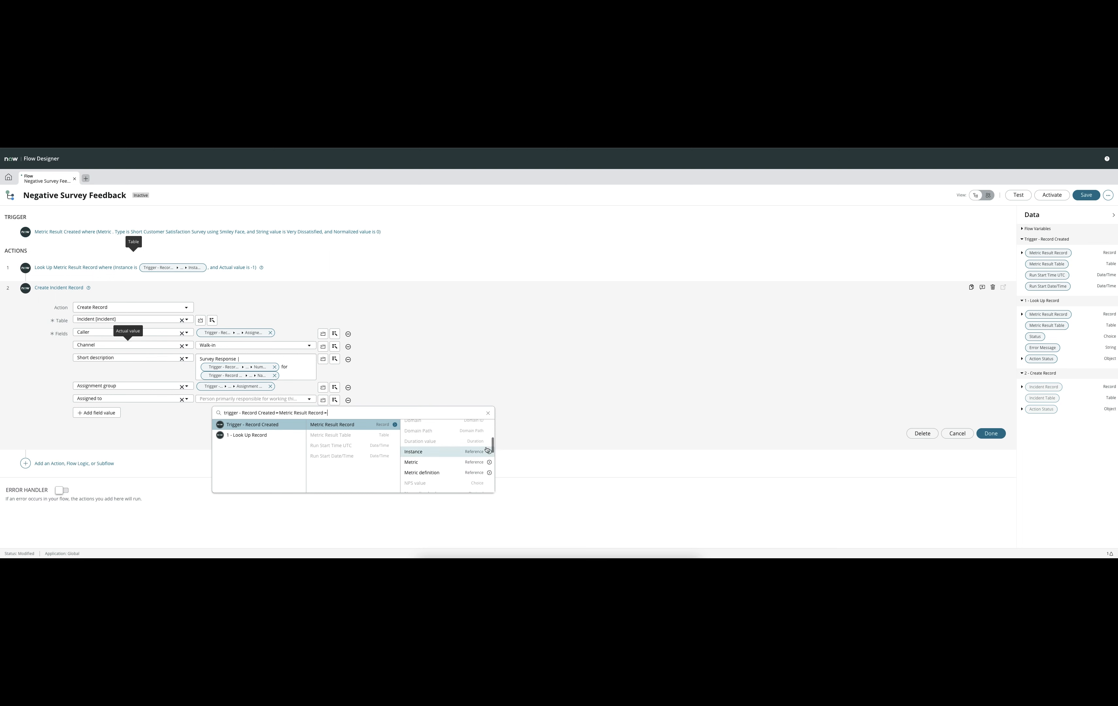
{"action": "left_click", "coordinate": [489, 452]}
{"action": "scroll", "coordinate": [510, 454], "scroll_direction": "down", "scroll_amount": 5}
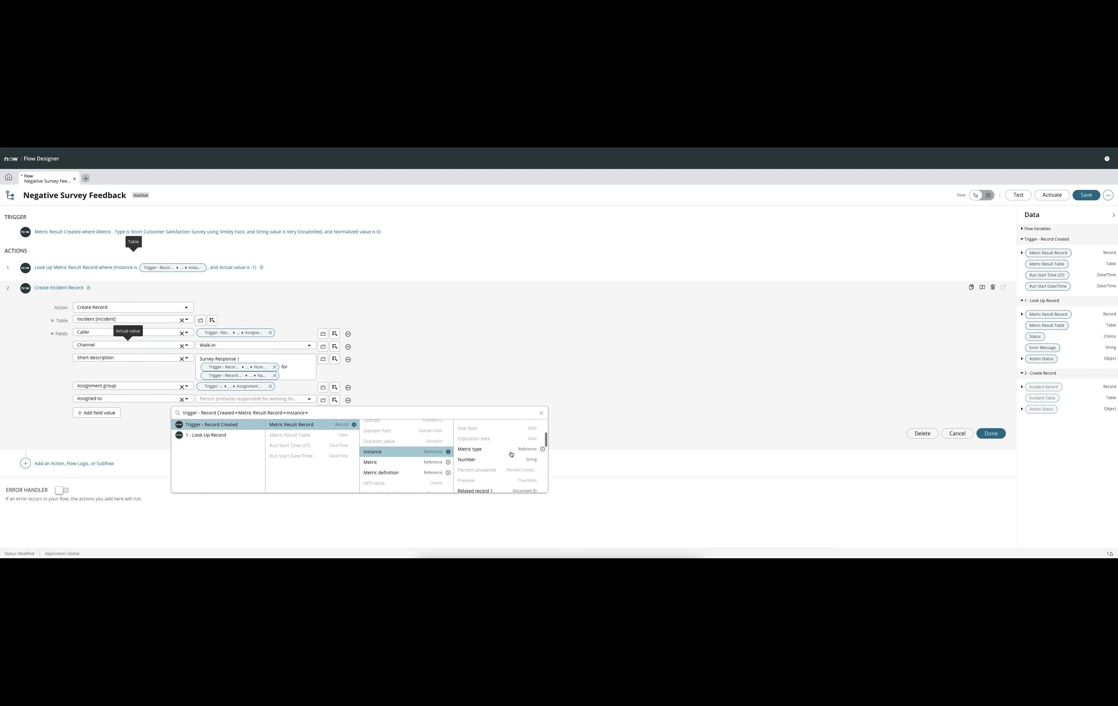
{"action": "scroll", "coordinate": [510, 453], "scroll_direction": "down", "scroll_amount": 3}
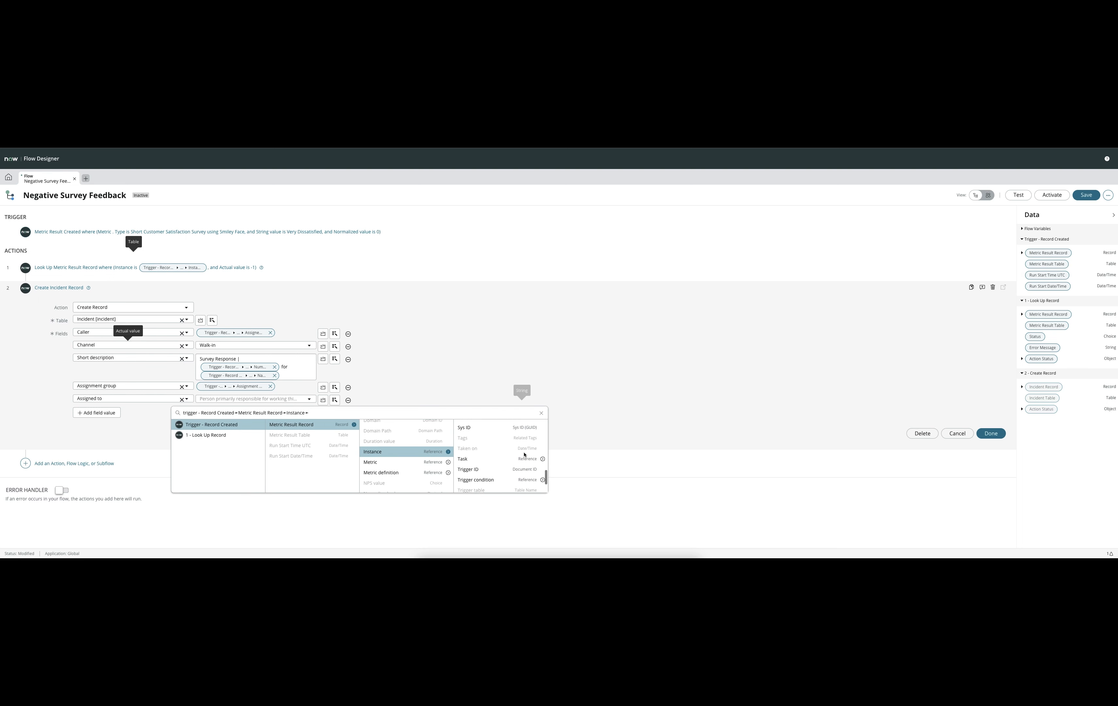
{"action": "left_click", "coordinate": [543, 458]}
{"action": "scroll", "coordinate": [531, 454], "scroll_direction": "down", "scroll_amount": 3}
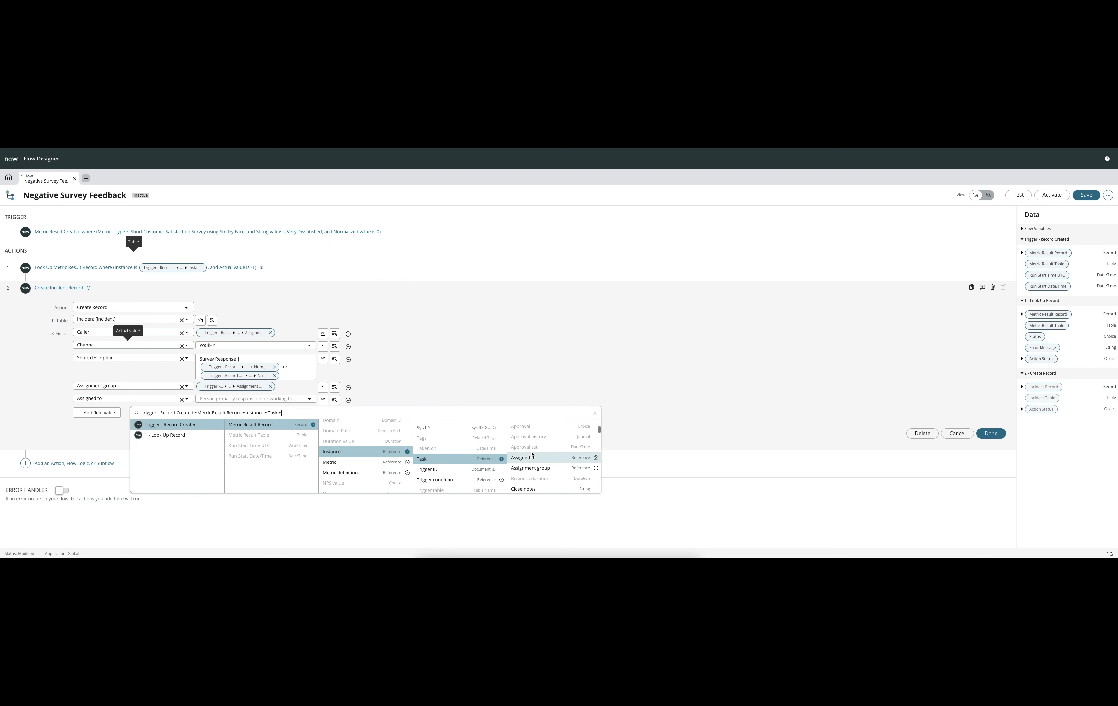
{"action": "left_click", "coordinate": [595, 468]}
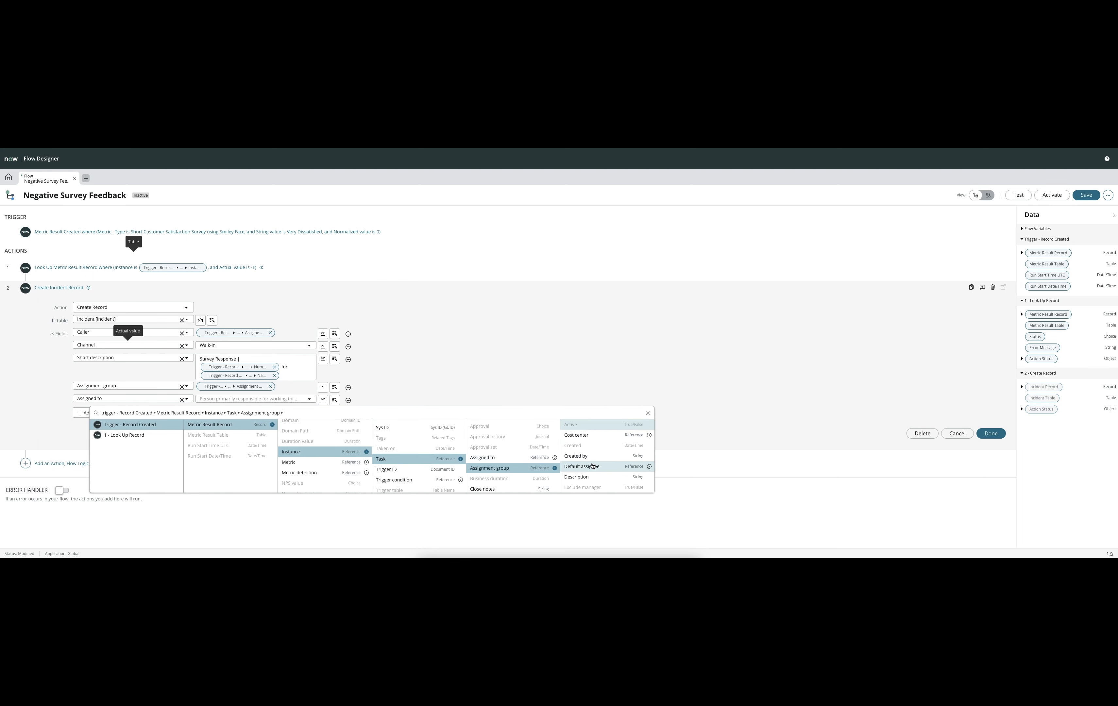
{"action": "scroll", "coordinate": [599, 465], "scroll_direction": "down", "scroll_amount": 2}
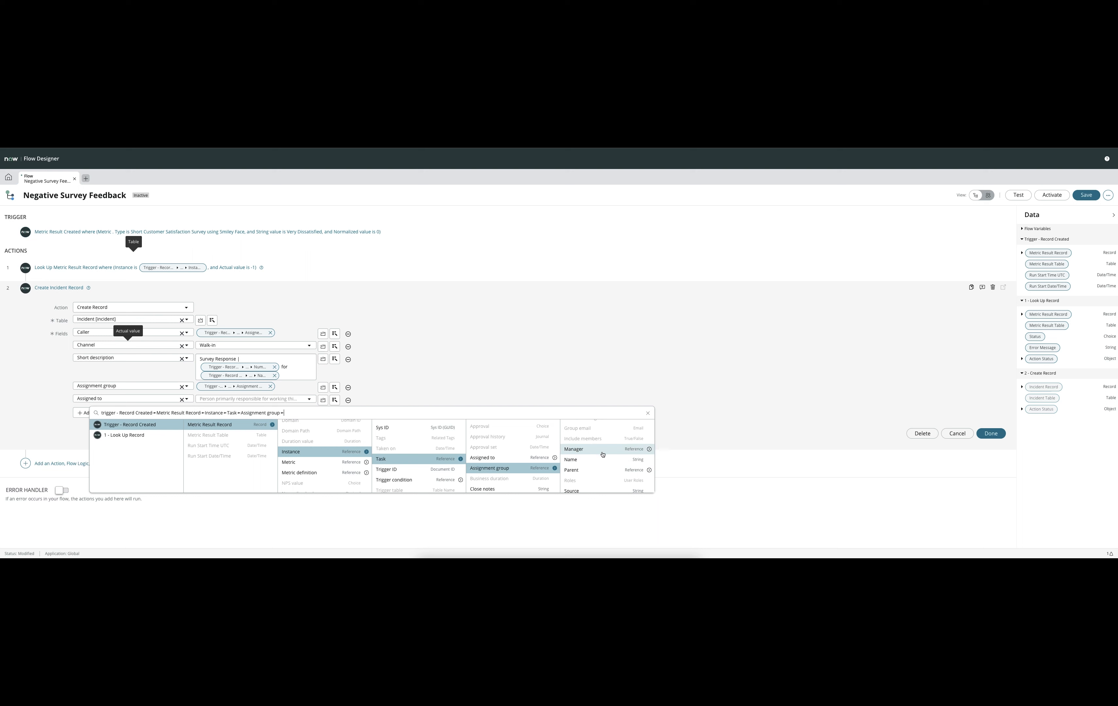
{"action": "left_click", "coordinate": [602, 451]}
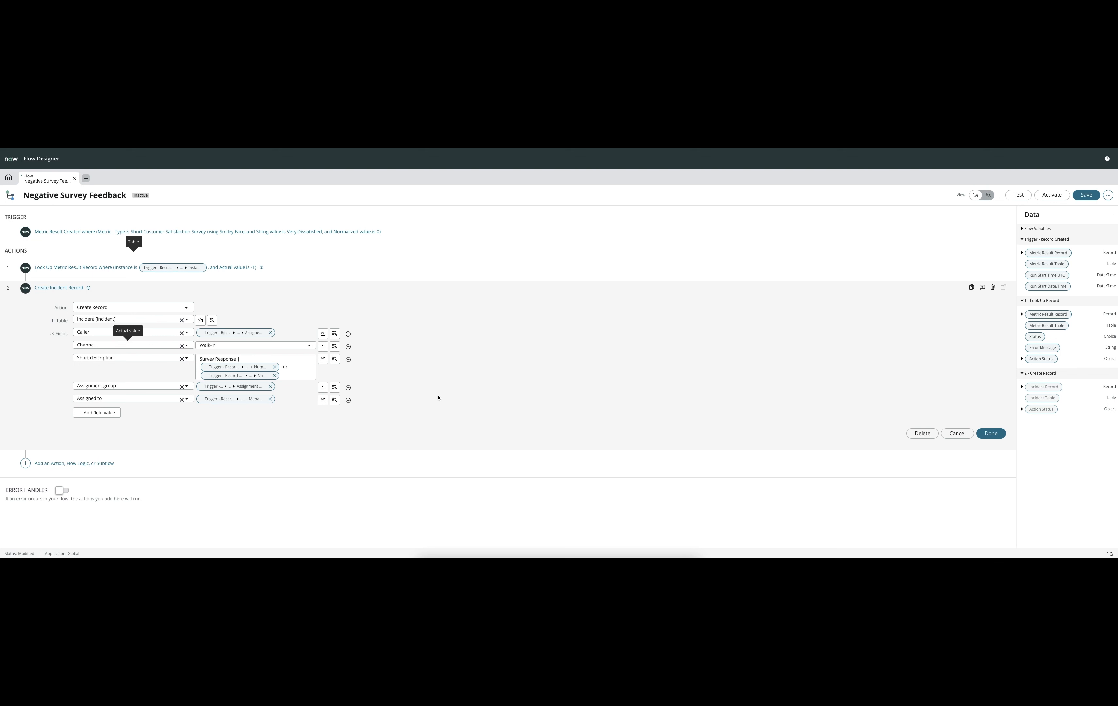
- Add a Description field value to the Create Incident Record action
{"action": "left_click", "coordinate": [96, 413]}
{"action": "left_click", "coordinate": [98, 412]}
{"action": "type", "text": "desc"}
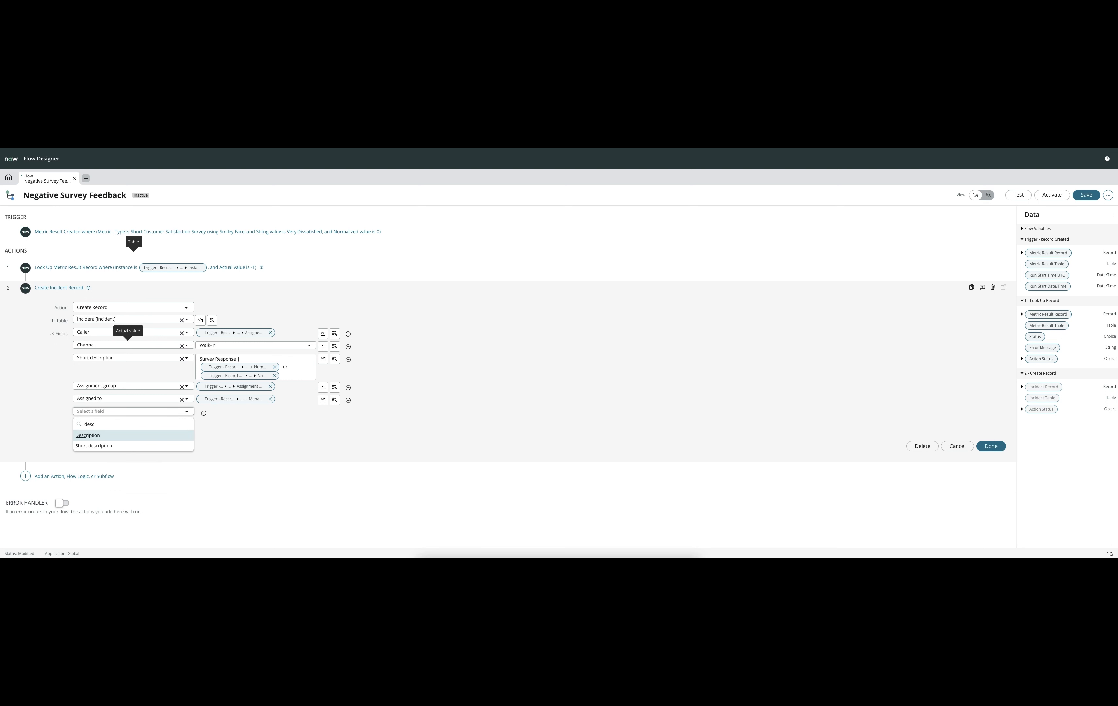
{"action": "key", "text": "Return"}
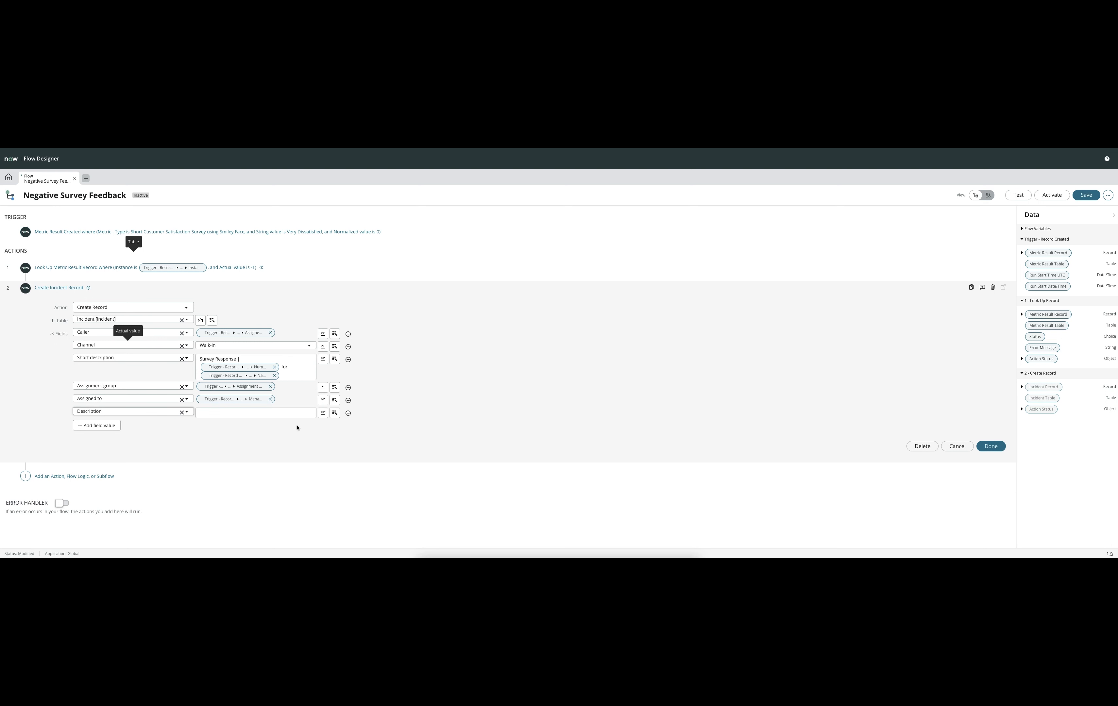
- Begin the incident's Description with the text "Please contact the cutomer"
{"action": "left_click", "coordinate": [259, 414]}
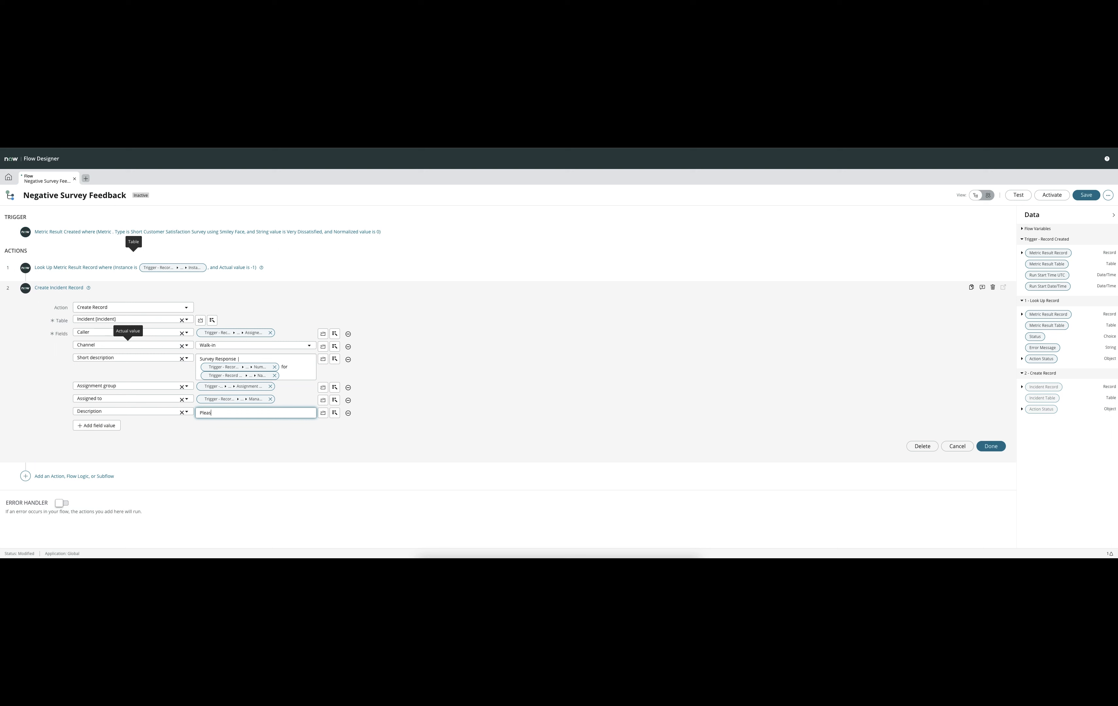
{"action": "type", "text": "Please contact the cuystomer"}
{"action": "key", "text": "BackSpace"}
{"action": "key", "text": "BackSpace"}
{"action": "key", "text": "BackSpace"}
{"action": "key", "text": "BackSpace"}
{"action": "key", "text": "BackSpace"}
{"action": "type", "text": "tome"}
- Insert the Assigned to of the trigger's Metric Result Record at the end of the Description text
{"action": "left_click", "coordinate": [335, 413]}
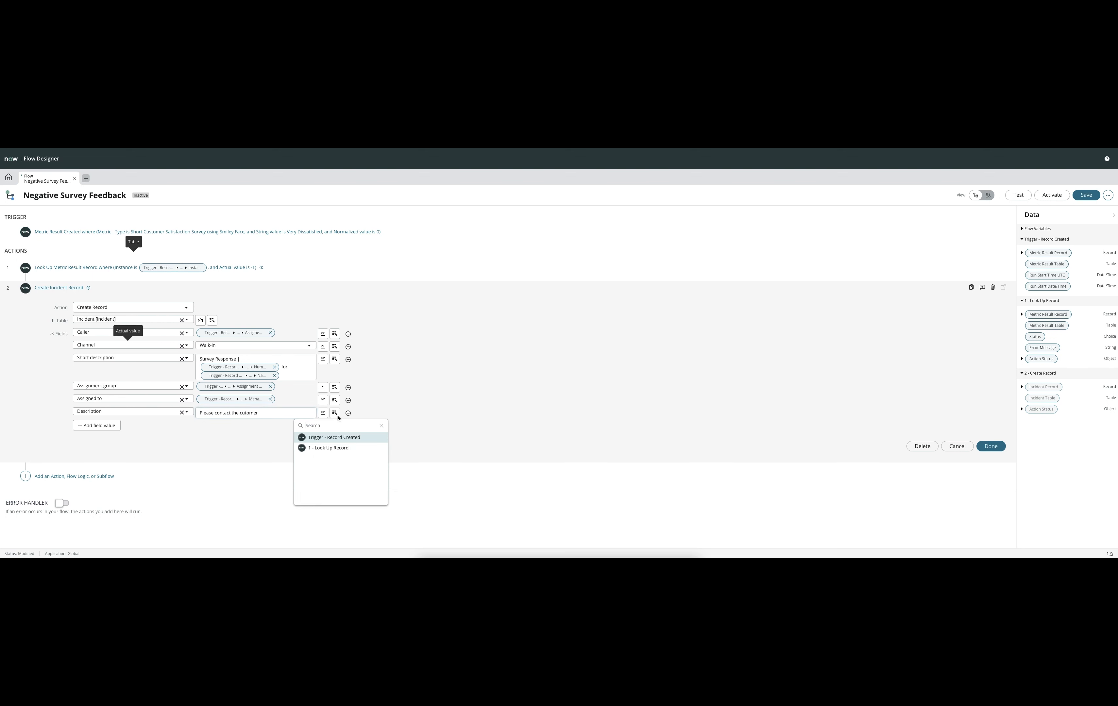
{"action": "left_click", "coordinate": [359, 438]}
{"action": "left_click", "coordinate": [432, 437]}
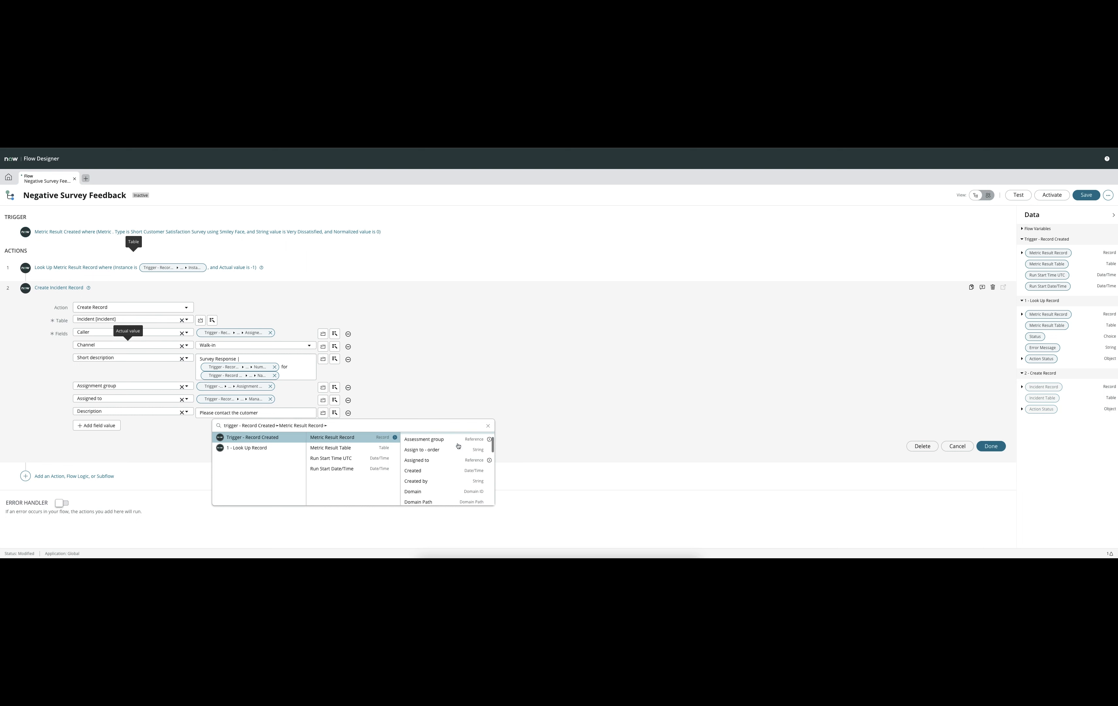
{"action": "scroll", "coordinate": [457, 447], "scroll_direction": "up", "scroll_amount": 3}
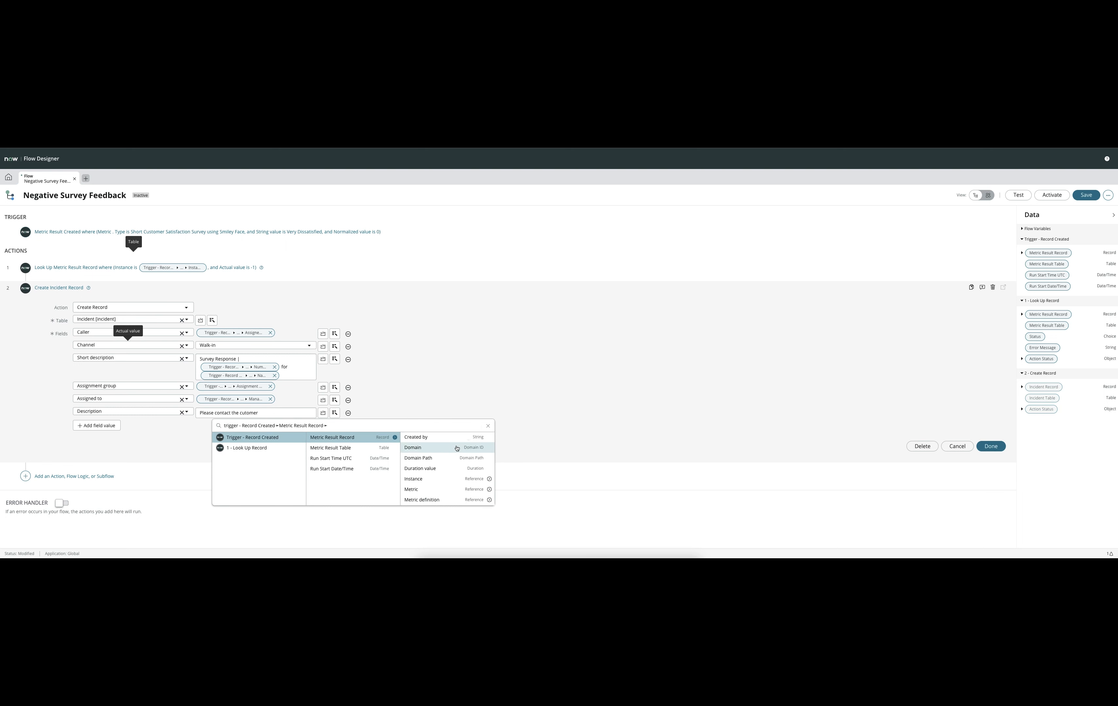
{"action": "scroll", "coordinate": [457, 453], "scroll_direction": "down", "scroll_amount": 3}
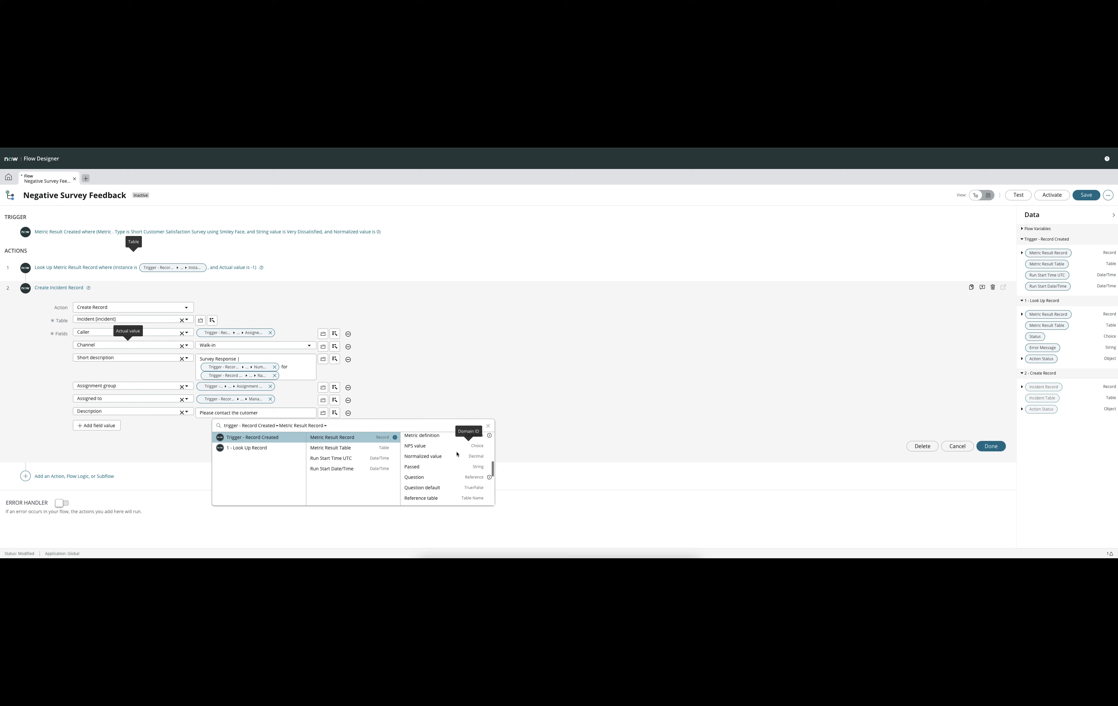
{"action": "scroll", "coordinate": [458, 454], "scroll_direction": "down", "scroll_amount": 5}
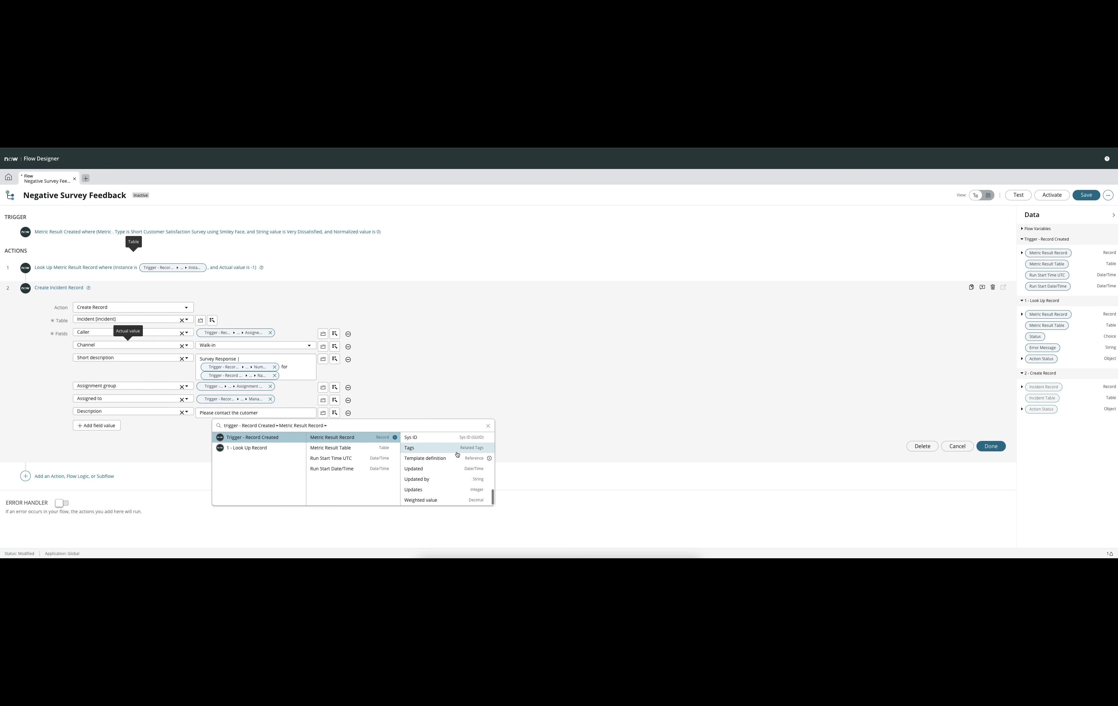
{"action": "scroll", "coordinate": [457, 454], "scroll_direction": "up", "scroll_amount": 10}
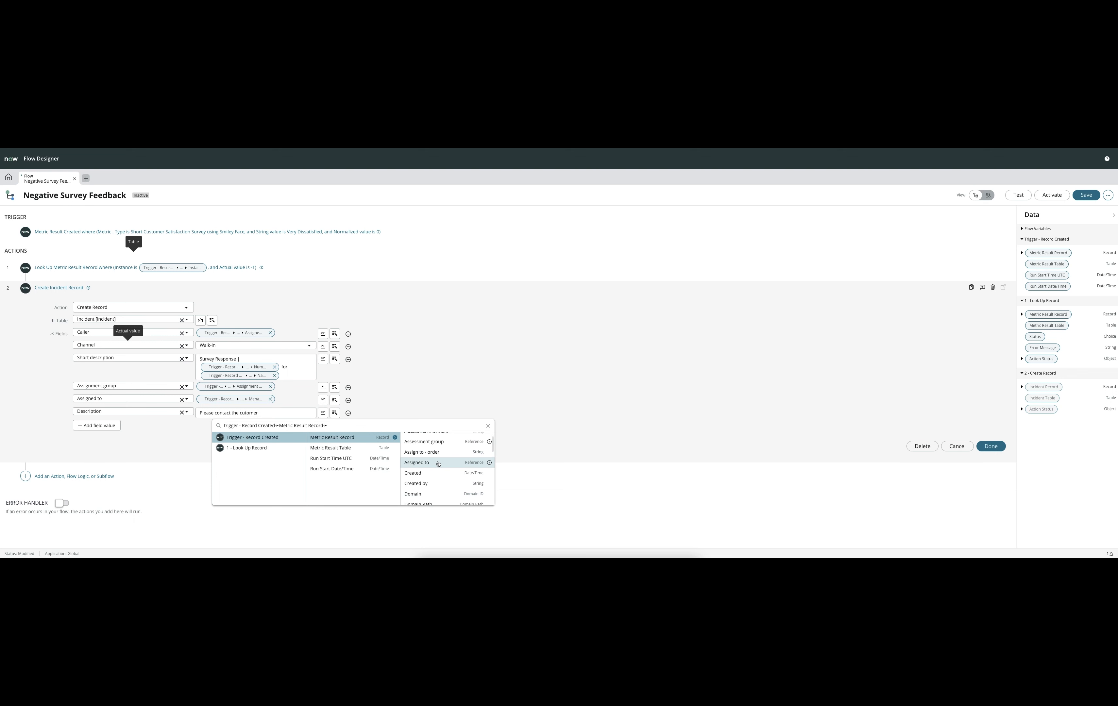
{"action": "left_click", "coordinate": [438, 464]}
- Continue the Description with "to discuss the feedback against" following the Assigned to value
{"action": "left_click", "coordinate": [293, 423]}
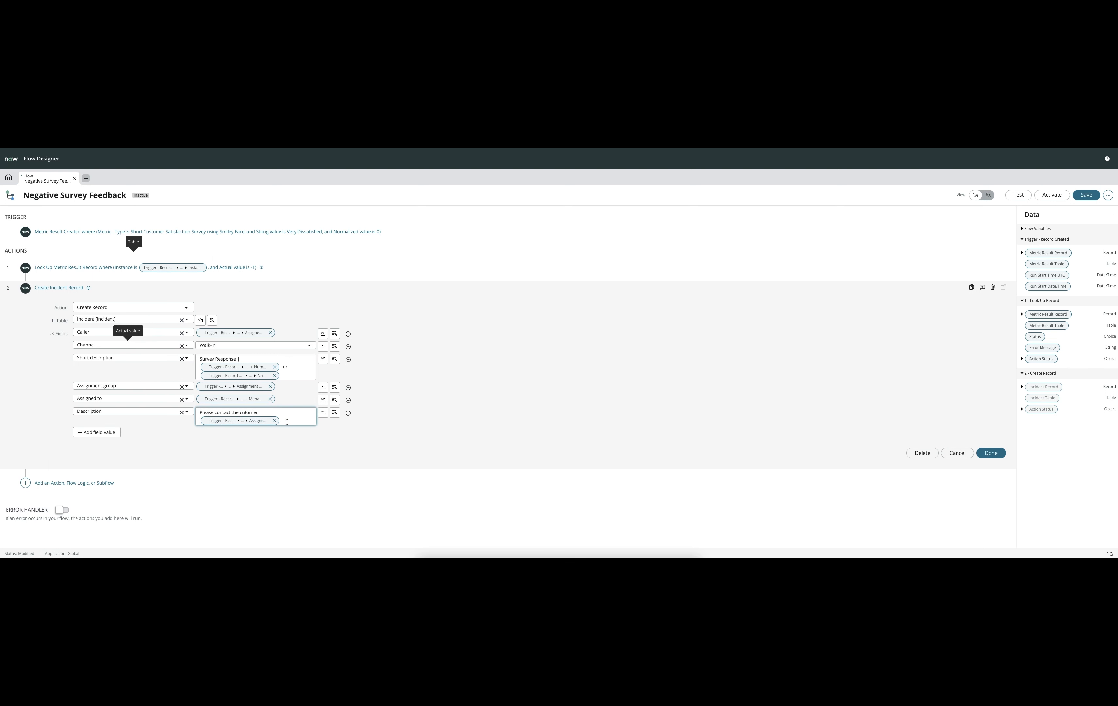
{"action": "type", "text": "to "}
{"action": "type", "text": "discuss the p"}
{"action": "type", "text": "r"}
{"action": "key", "text": "BackSpace"}
{"action": "key", "text": "BackSpace"}
{"action": "type", "text": "feedback "}
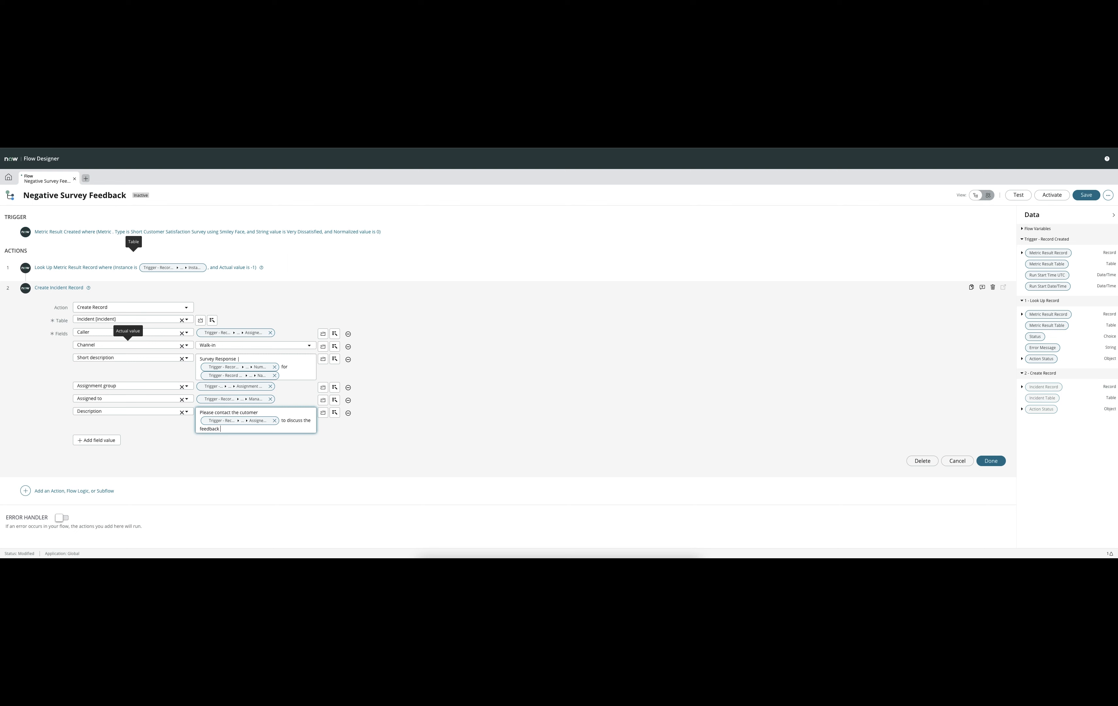
{"action": "type", "text": "against"}
- Insert the Number of the trigger Metric Result Record's Instance Task after "feedback against" in the Description
{"action": "left_click", "coordinate": [334, 412]}
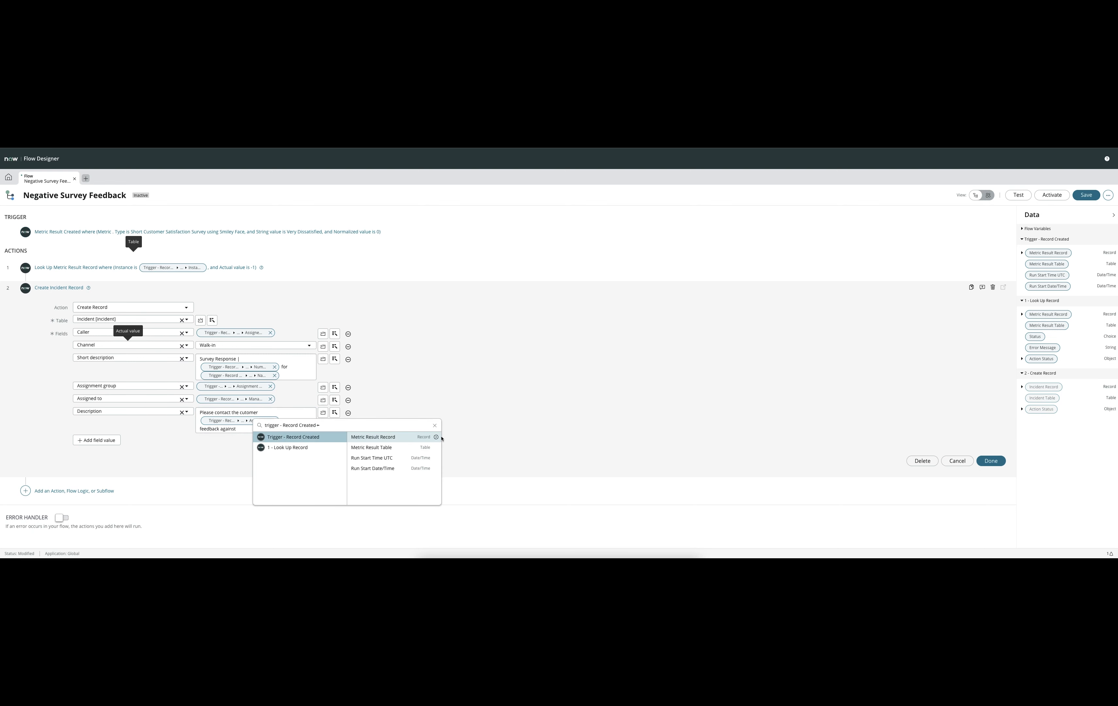
{"action": "left_click", "coordinate": [438, 437]}
{"action": "scroll", "coordinate": [458, 459], "scroll_direction": "down", "scroll_amount": 5}
{"action": "scroll", "coordinate": [458, 460], "scroll_direction": "up", "scroll_amount": 5}
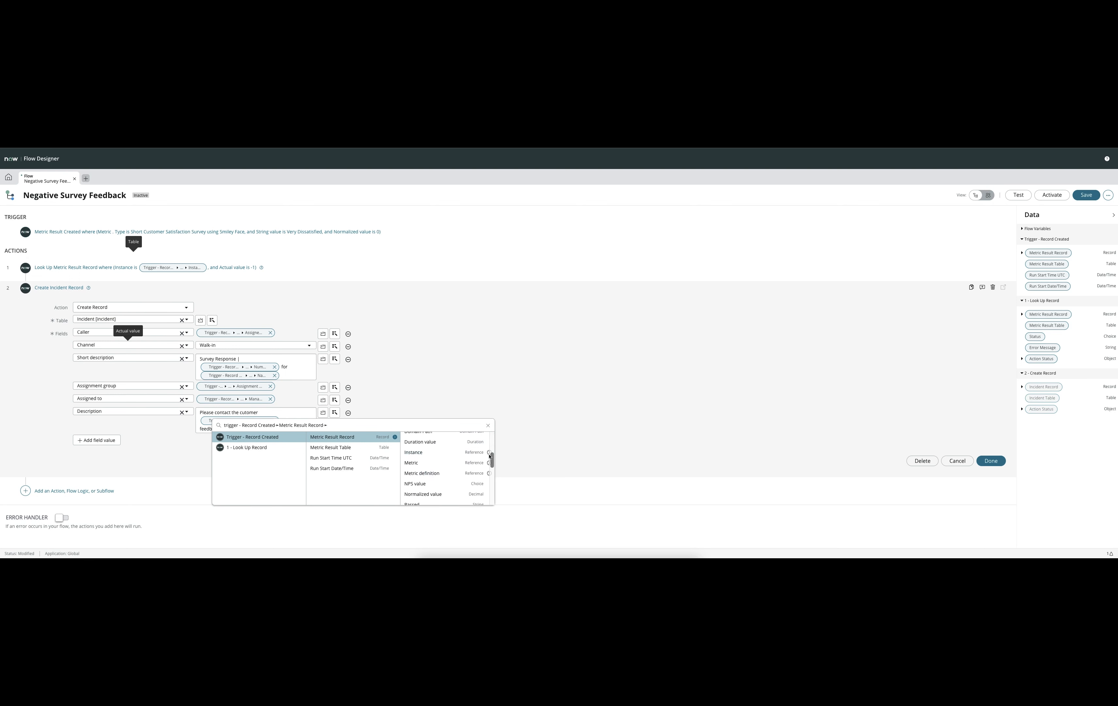
{"action": "left_click", "coordinate": [488, 454]}
{"action": "scroll", "coordinate": [504, 469], "scroll_direction": "down", "scroll_amount": 10}
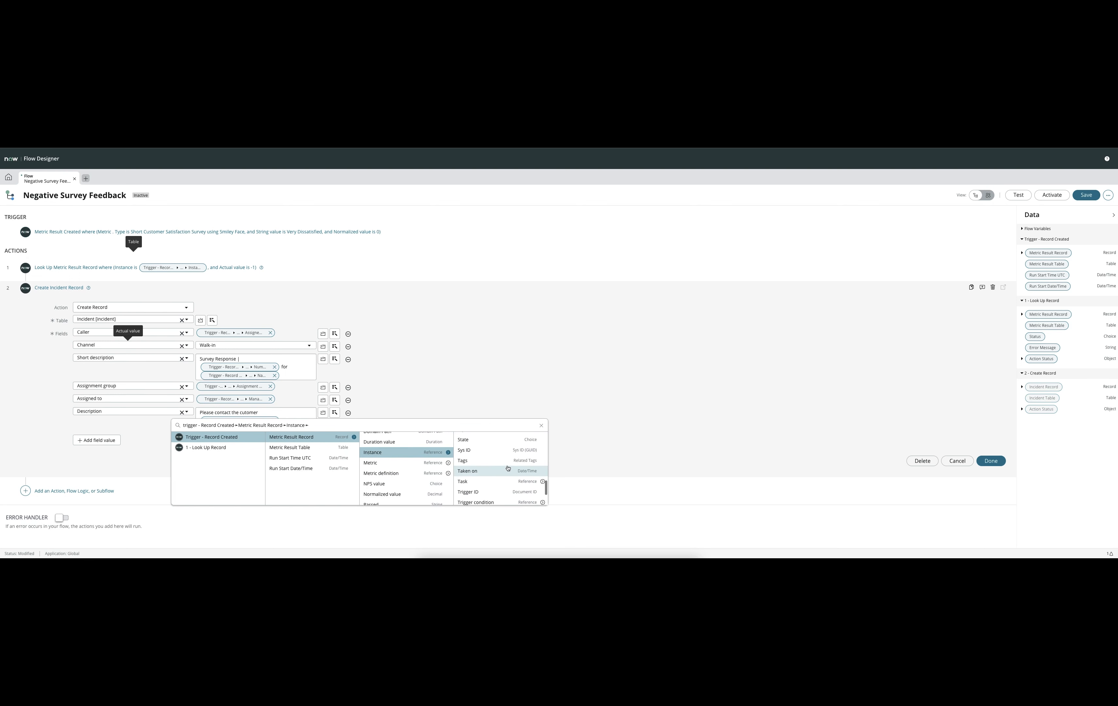
{"action": "left_click", "coordinate": [541, 481]}
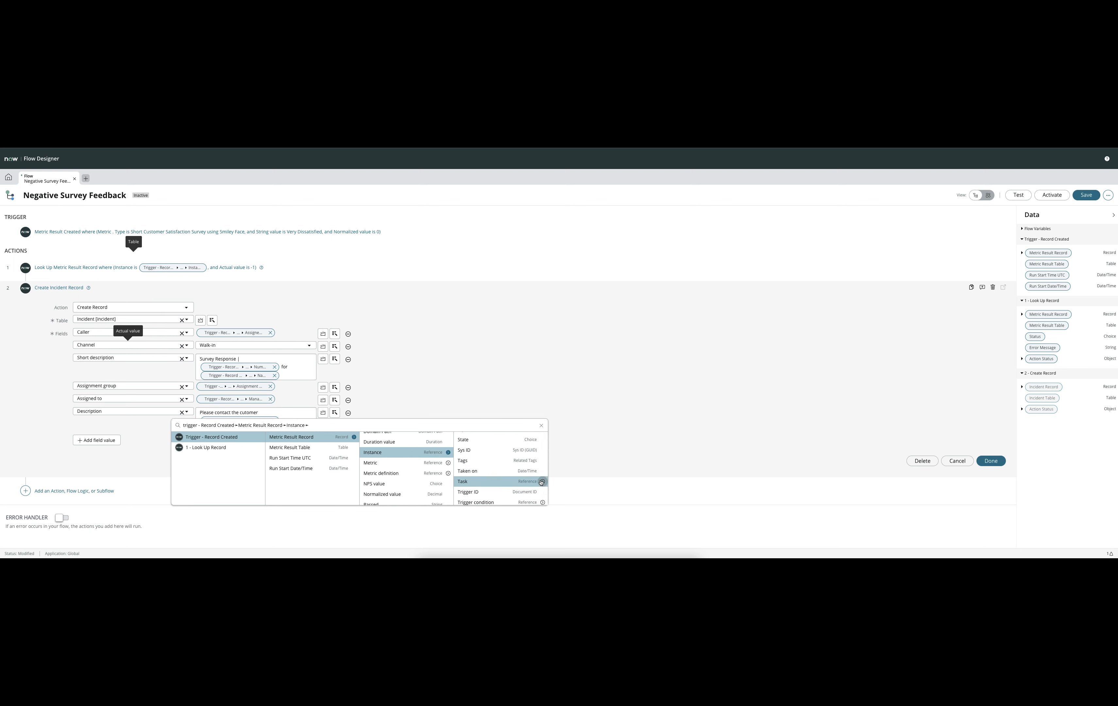
{"action": "scroll", "coordinate": [544, 475], "scroll_direction": "down", "scroll_amount": 10}
{"action": "scroll", "coordinate": [545, 475], "scroll_direction": "up", "scroll_amount": 2}
{"action": "left_click", "coordinate": [533, 462]}
- End the Description sentence with a period and add a "Customer Feedback:" heading with "Rating:" and "Comments:" lines below it
{"action": "left_click", "coordinate": [290, 436]}
{"action": "key", "text": "Return"}
{"action": "key", "text": "Return"}
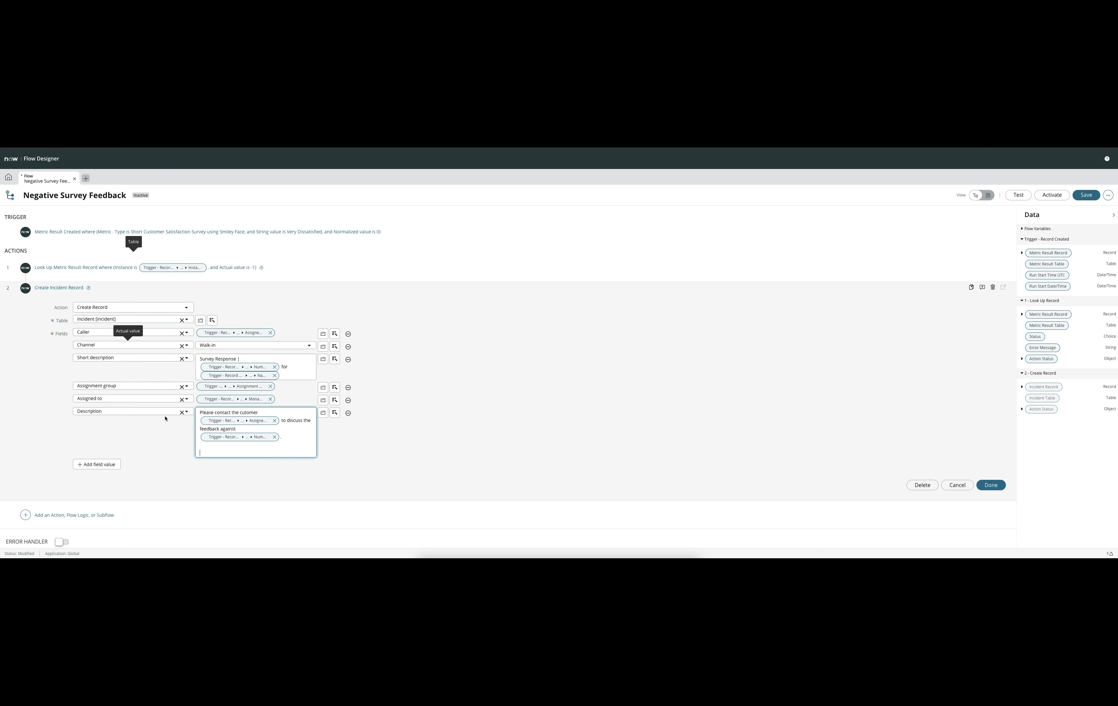
{"action": "type", "text": "stomer Feedback:"}
{"action": "key", "text": "Return"}
{"action": "key", "text": "Return"}
{"action": "type", "text": "Rating:"}
{"action": "key", "text": "Return"}
{"action": "type", "text": "Comm"}
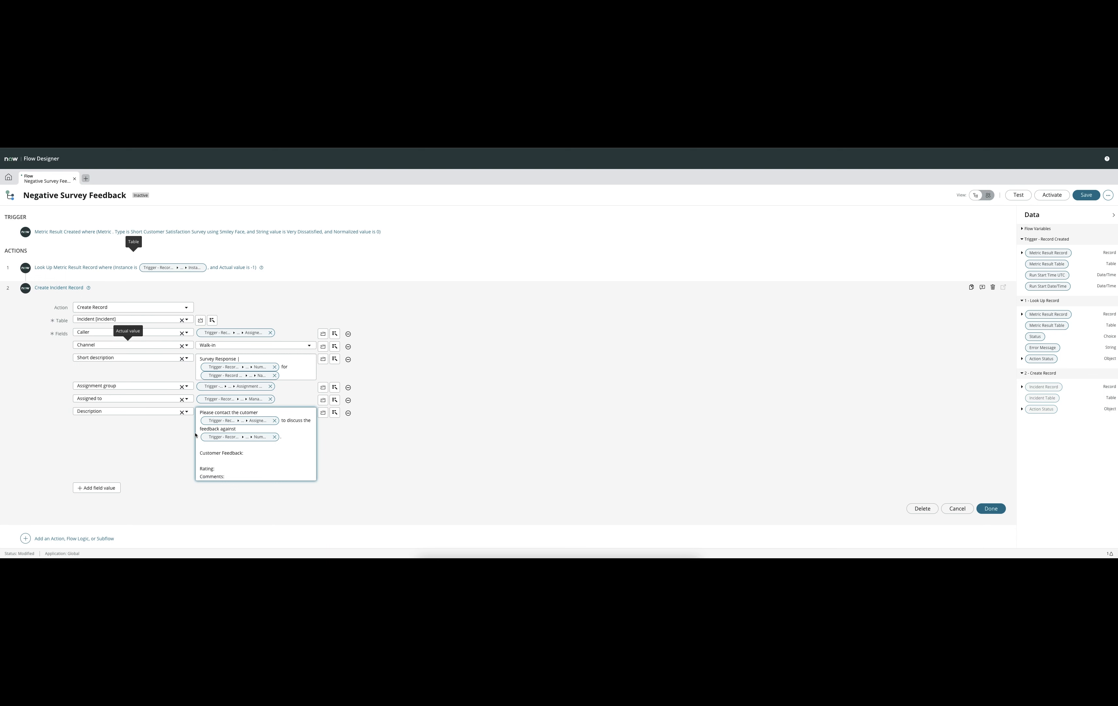
- Fill the Description's Rating line with the String value of the trigger's Metric Result Record
{"action": "left_click", "coordinate": [334, 412]}
{"action": "left_click", "coordinate": [293, 437]}
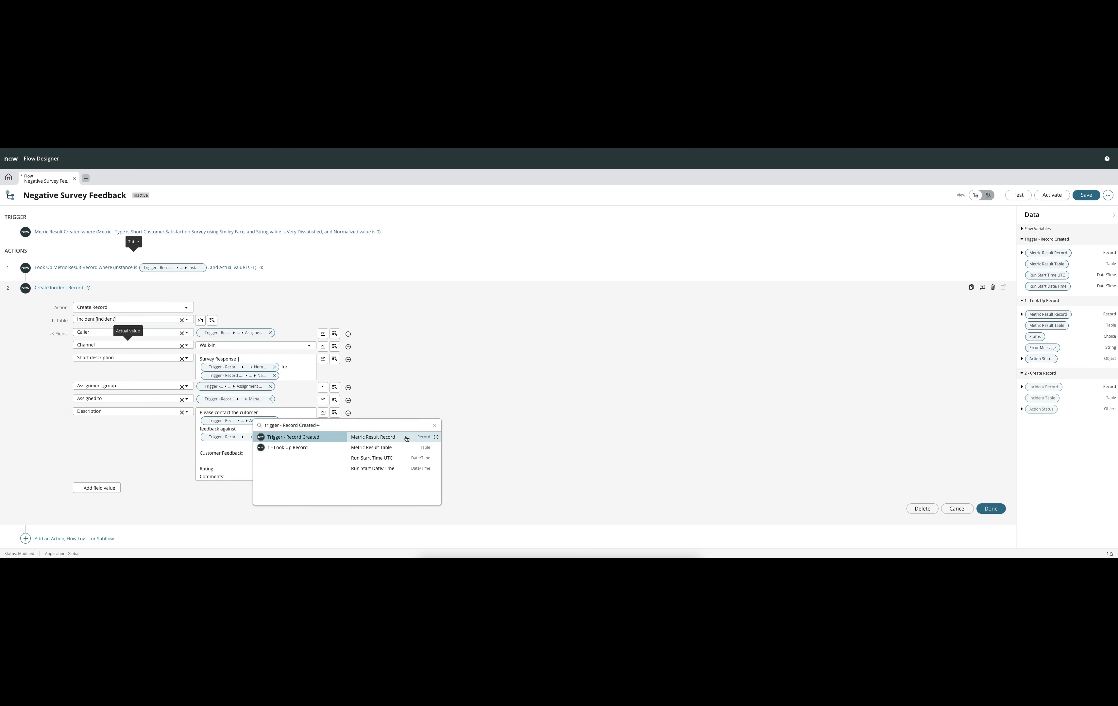
{"action": "left_click", "coordinate": [435, 438]}
{"action": "scroll", "coordinate": [470, 449], "scroll_direction": "down", "scroll_amount": 5}
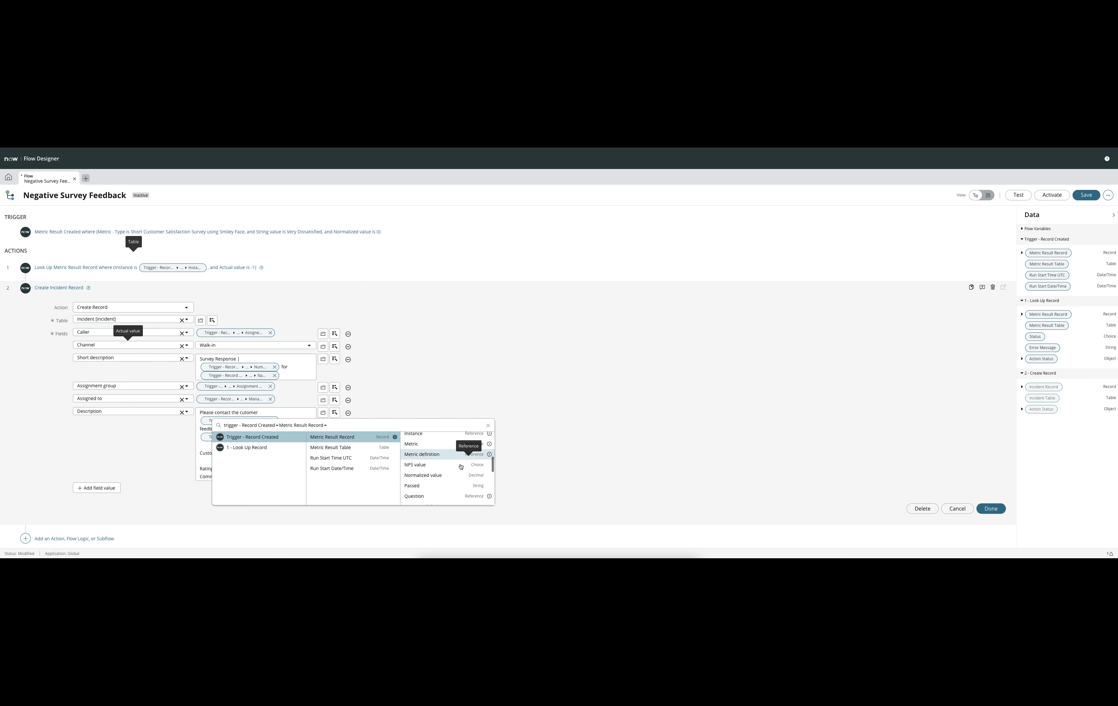
{"action": "scroll", "coordinate": [446, 472], "scroll_direction": "down", "scroll_amount": 3}
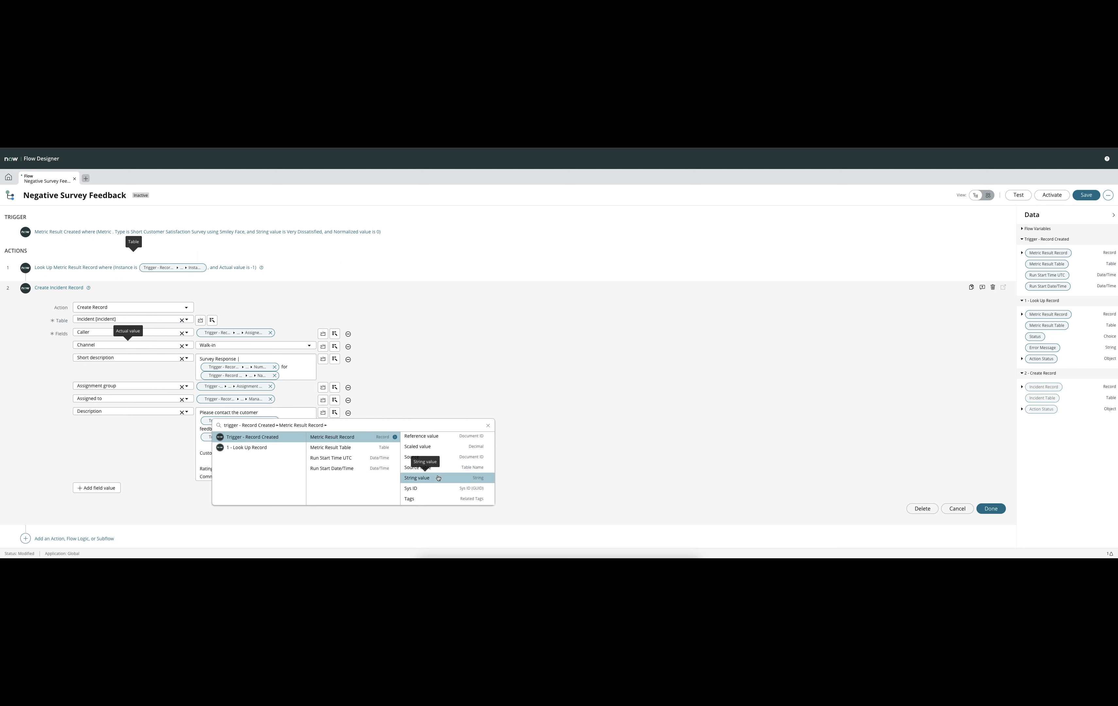
{"action": "left_click", "coordinate": [438, 478]}
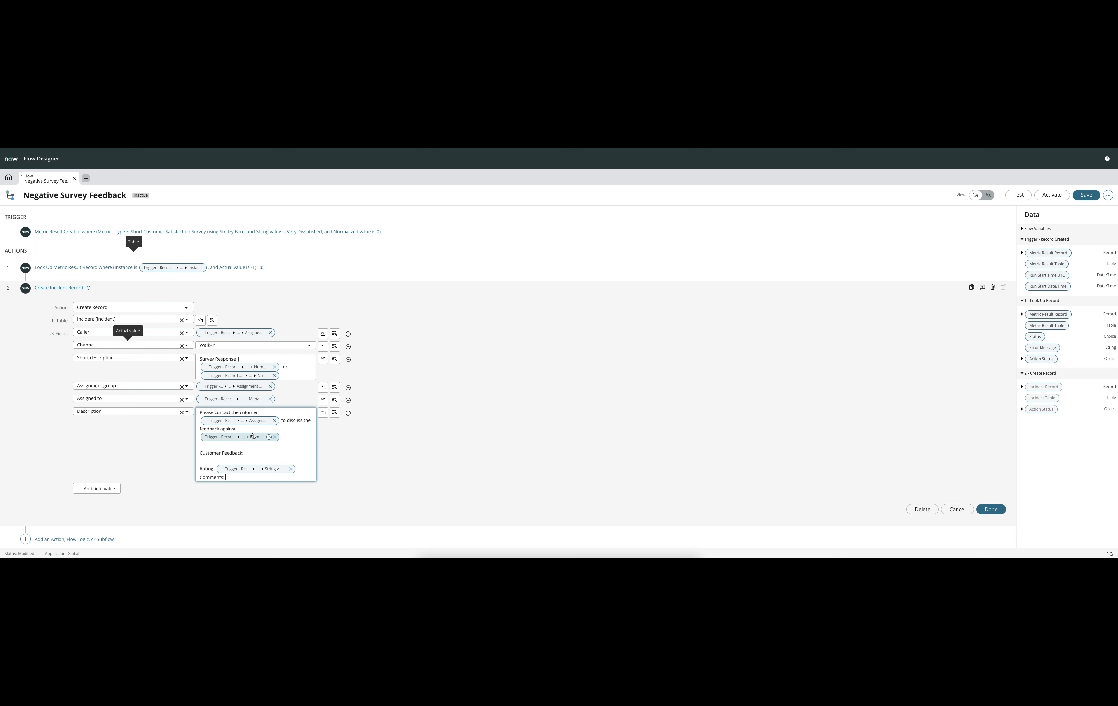
{"action": "left_click", "coordinate": [334, 413]}
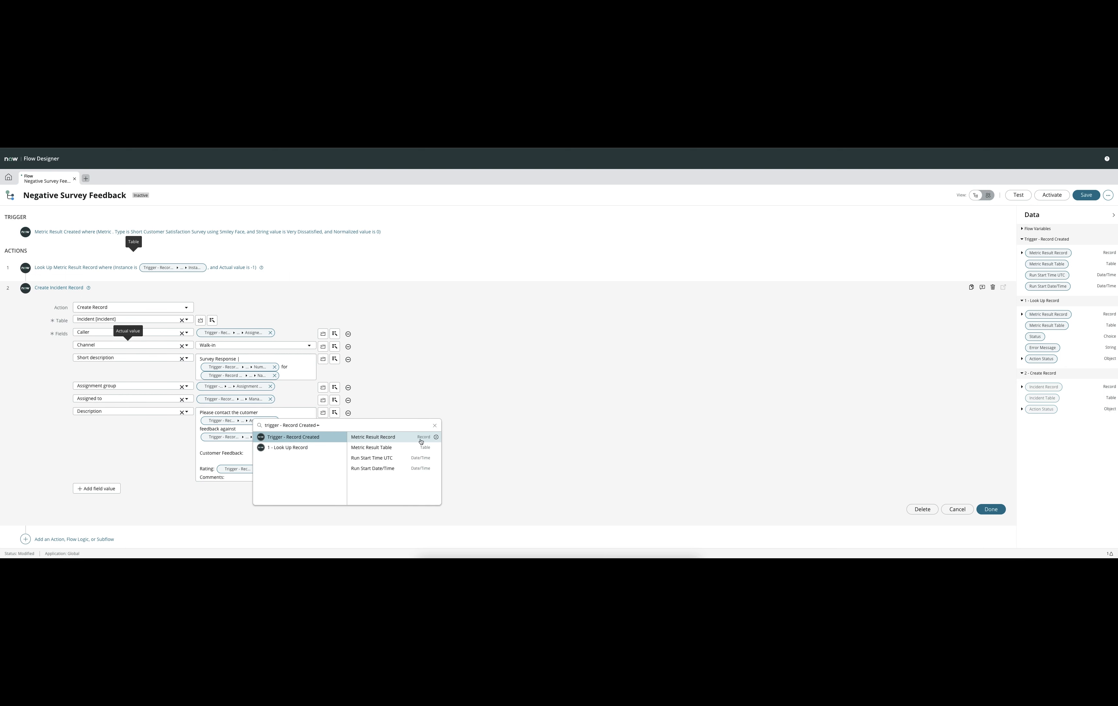
{"action": "left_click", "coordinate": [436, 437]}
{"action": "scroll", "coordinate": [424, 460], "scroll_direction": "down", "scroll_amount": 5}
{"action": "scroll", "coordinate": [429, 460], "scroll_direction": "down", "scroll_amount": 3}
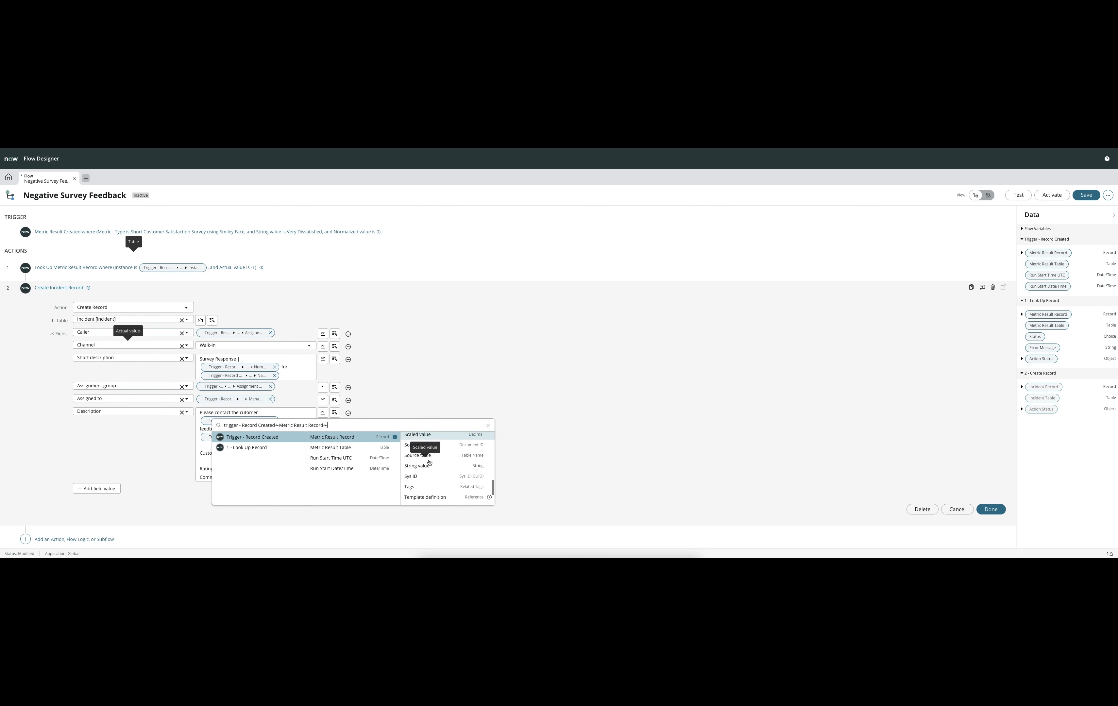
{"action": "left_click", "coordinate": [417, 450]}
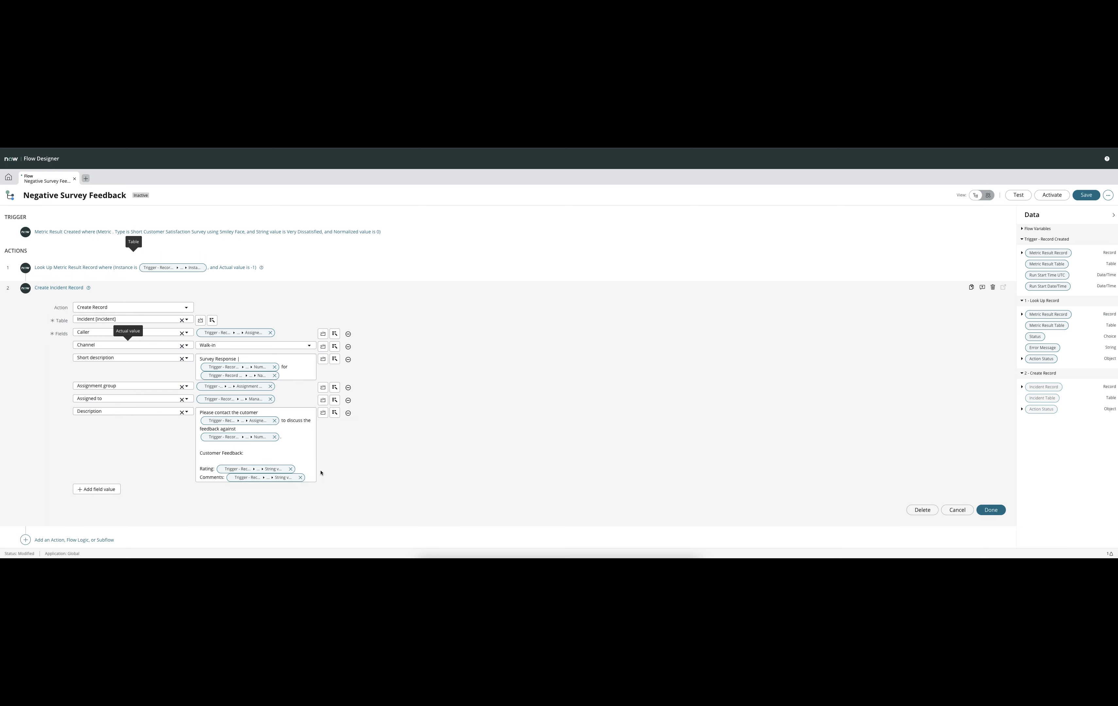
{"action": "scroll", "coordinate": [301, 458], "scroll_direction": "down", "scroll_amount": 1}
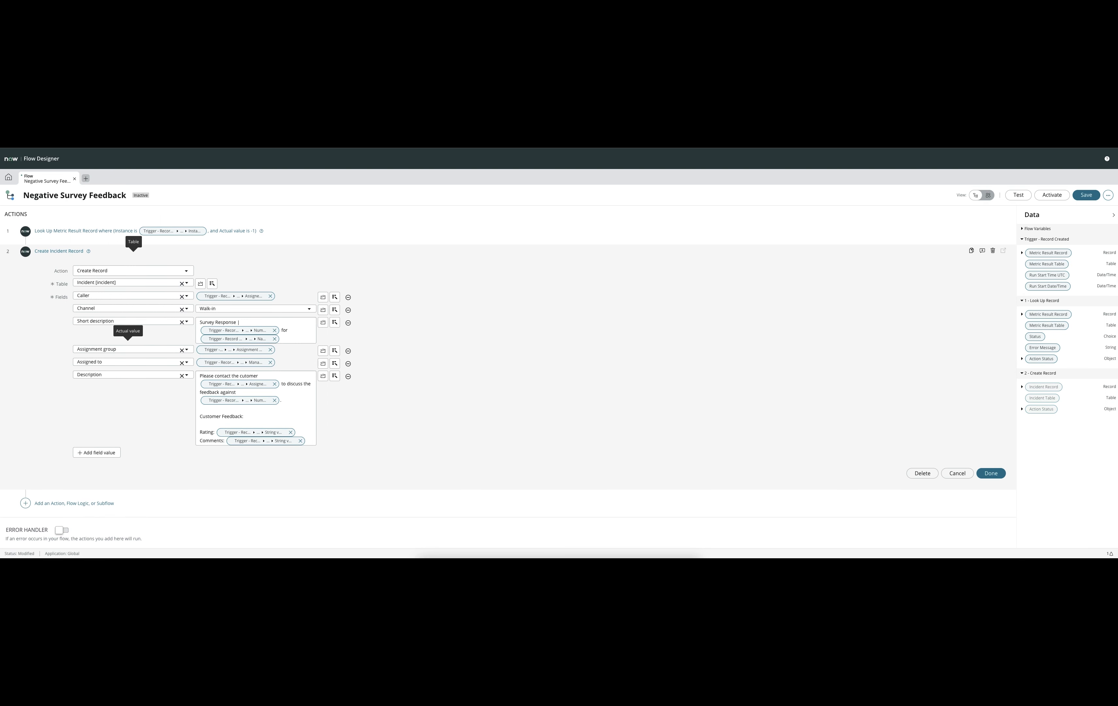
{"action": "left_click", "coordinate": [300, 441]}
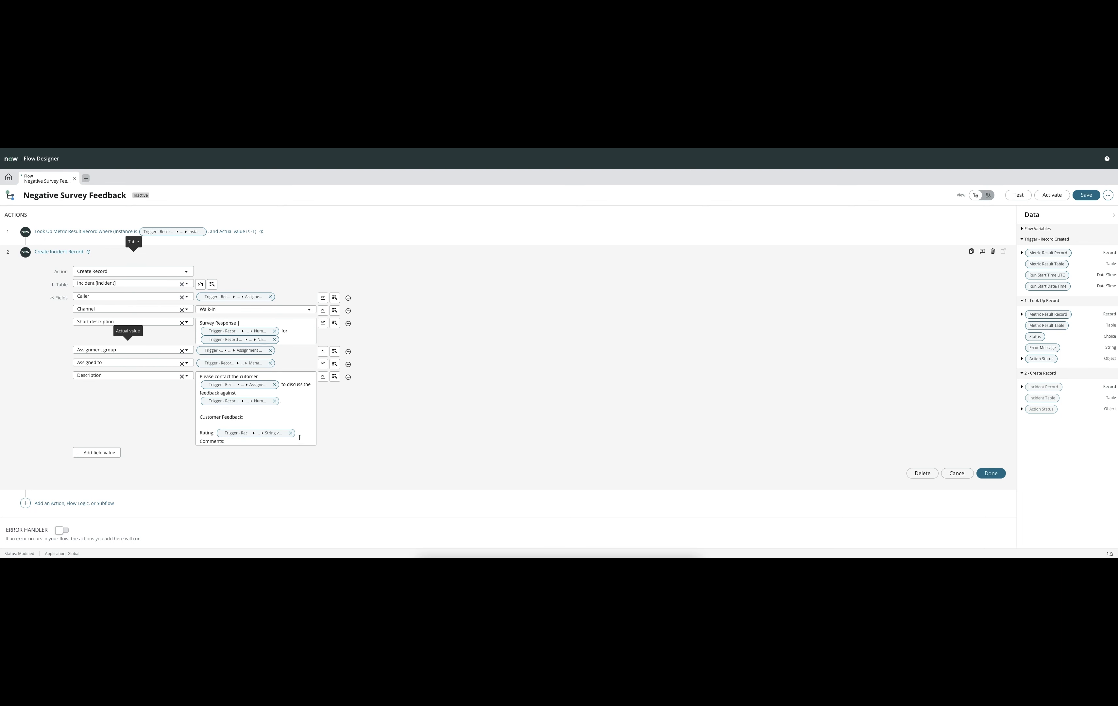
- Fill the Description's Comments line with the String value of the Metric Result Record from the Look Up Record action
{"action": "left_click", "coordinate": [334, 377]}
{"action": "left_click", "coordinate": [344, 411]}
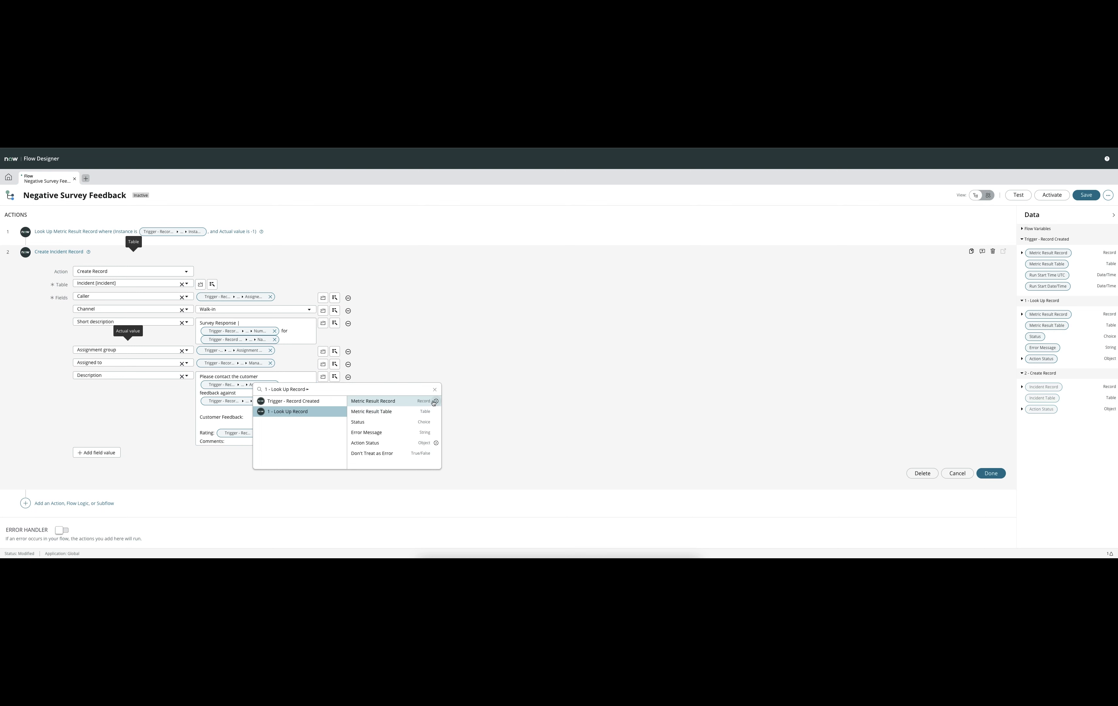
{"action": "left_click", "coordinate": [432, 400]}
{"action": "scroll", "coordinate": [442, 413], "scroll_direction": "down", "scroll_amount": 5}
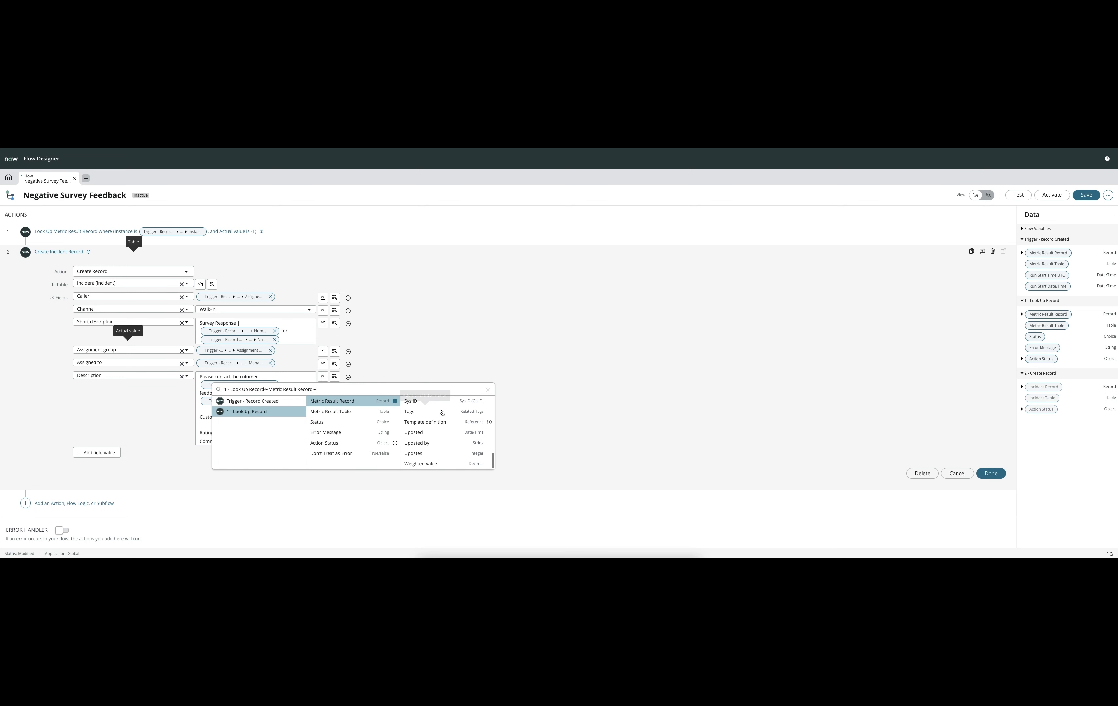
{"action": "left_click", "coordinate": [439, 416]}
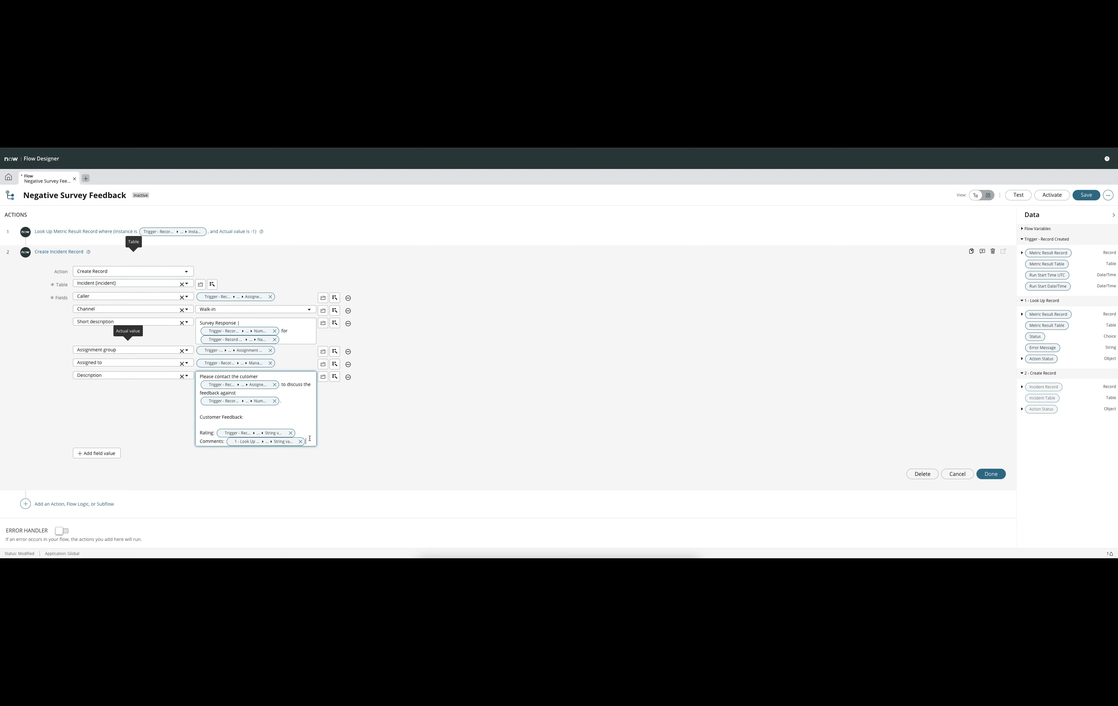
{"action": "key", "text": "Return"}
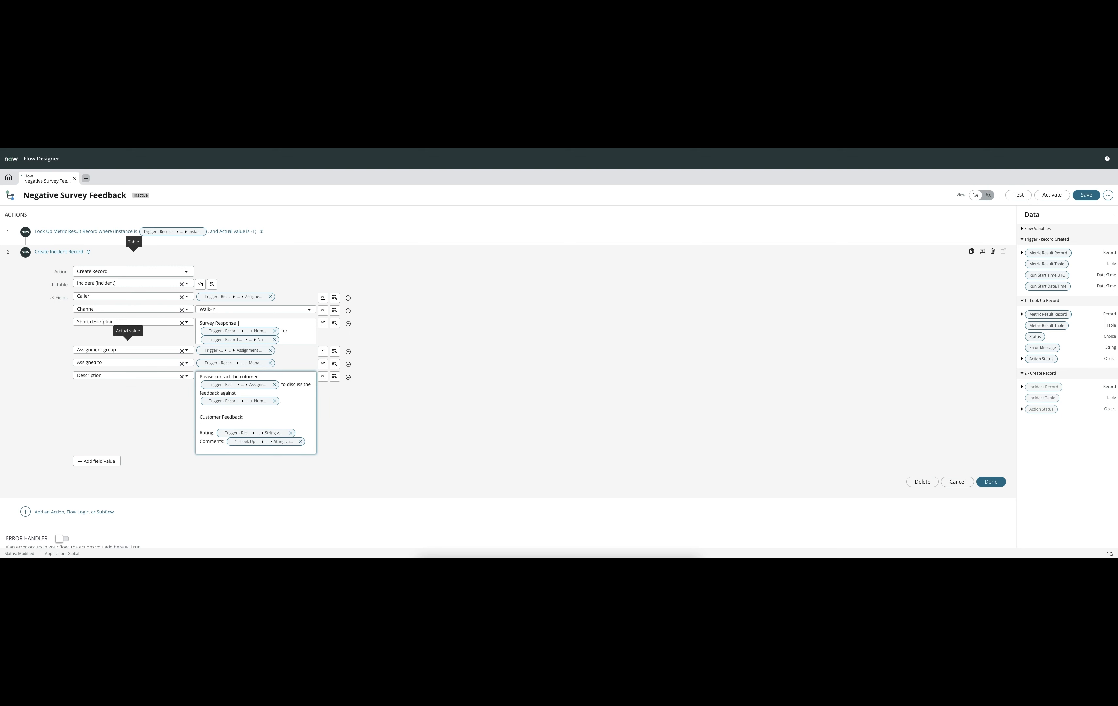
{"action": "key", "text": "Return"}
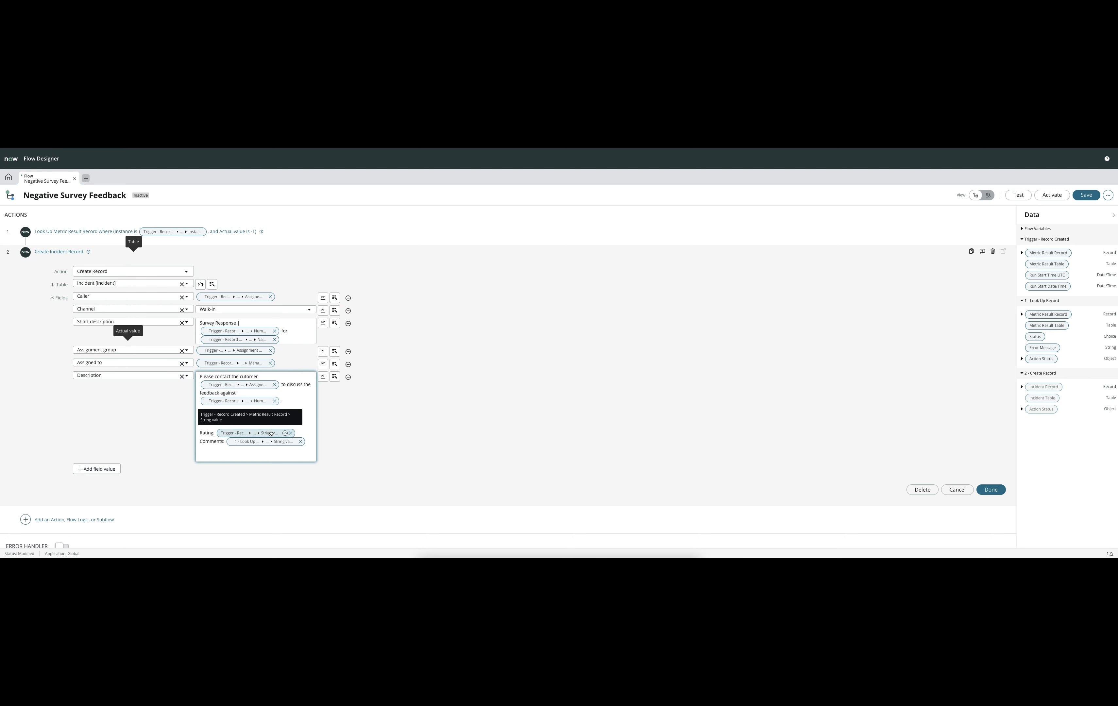
{"action": "key", "text": "BackSpace"}
{"action": "key", "text": "BackSpace"}
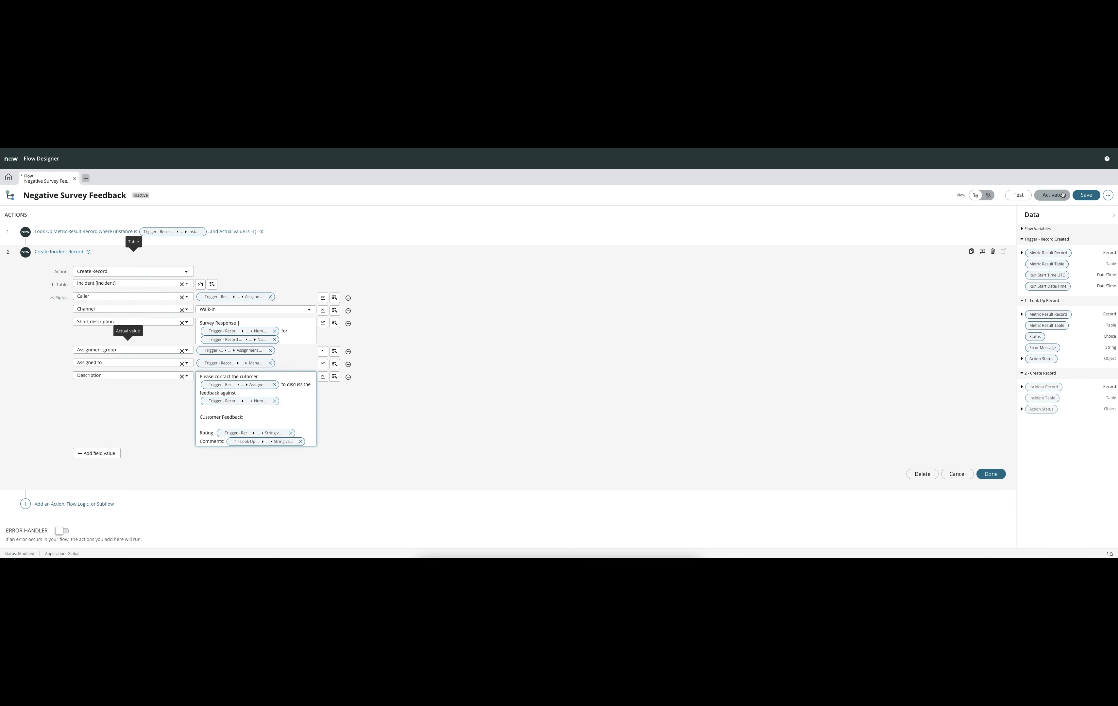
- Activate the Negative Survey Feedback flow and close the screen capture window
{"action": "left_click", "coordinate": [1051, 194]}
{"action": "left_click", "coordinate": [611, 242]}
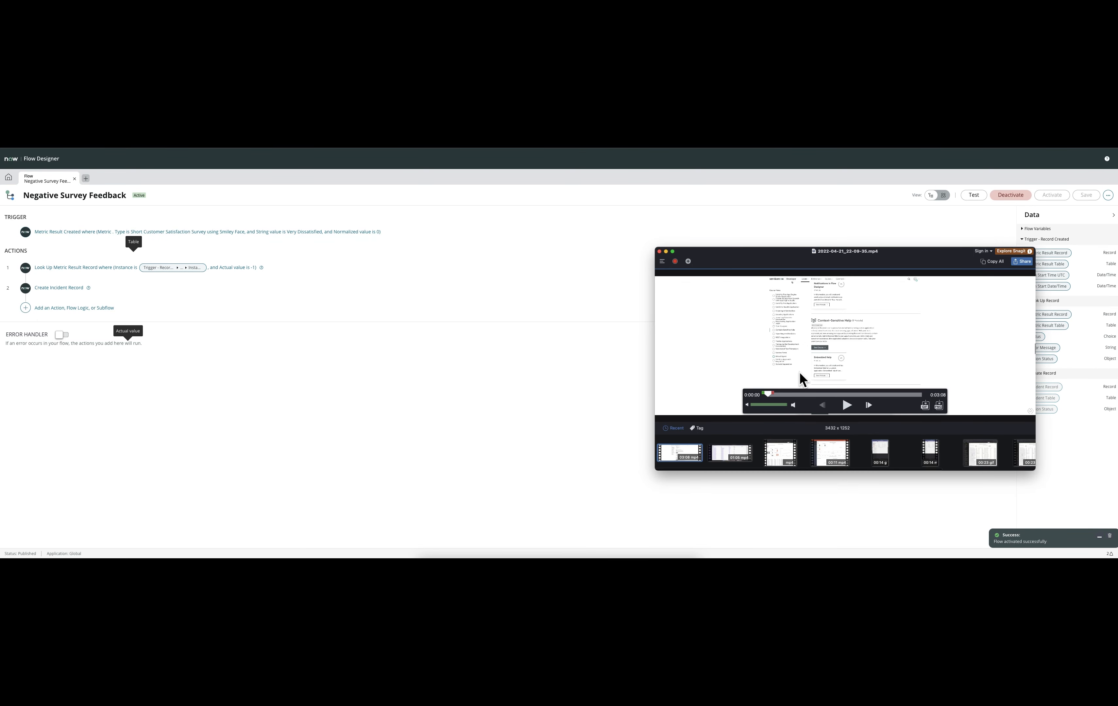
{"action": "left_click", "coordinate": [661, 252]}
- Switch to the service portal and open the Short Customer Satisfaction Survey using Smiley Face for the test incident
{"action": "left_click", "coordinate": [616, 288]}
{"action": "key", "text": "super+Tab"}
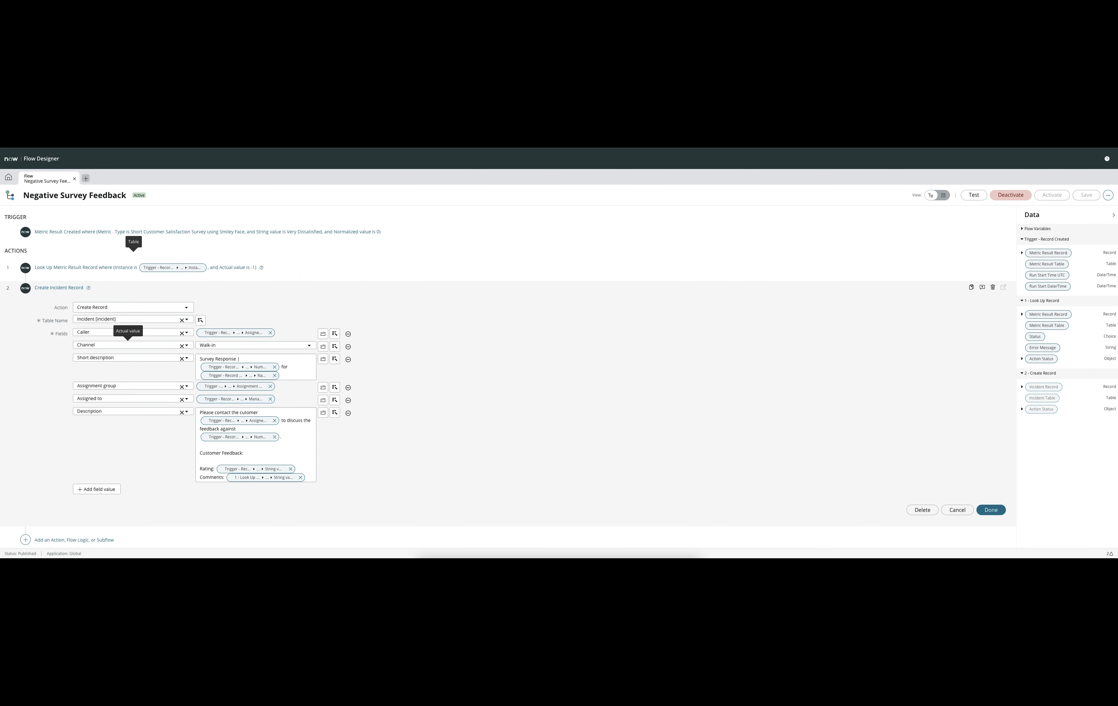
{"action": "key", "text": "super+Tab"}
{"action": "left_click_drag", "start_coordinate": [515, 265], "coordinate": [475, 119]}
{"action": "left_click", "coordinate": [407, 286]}
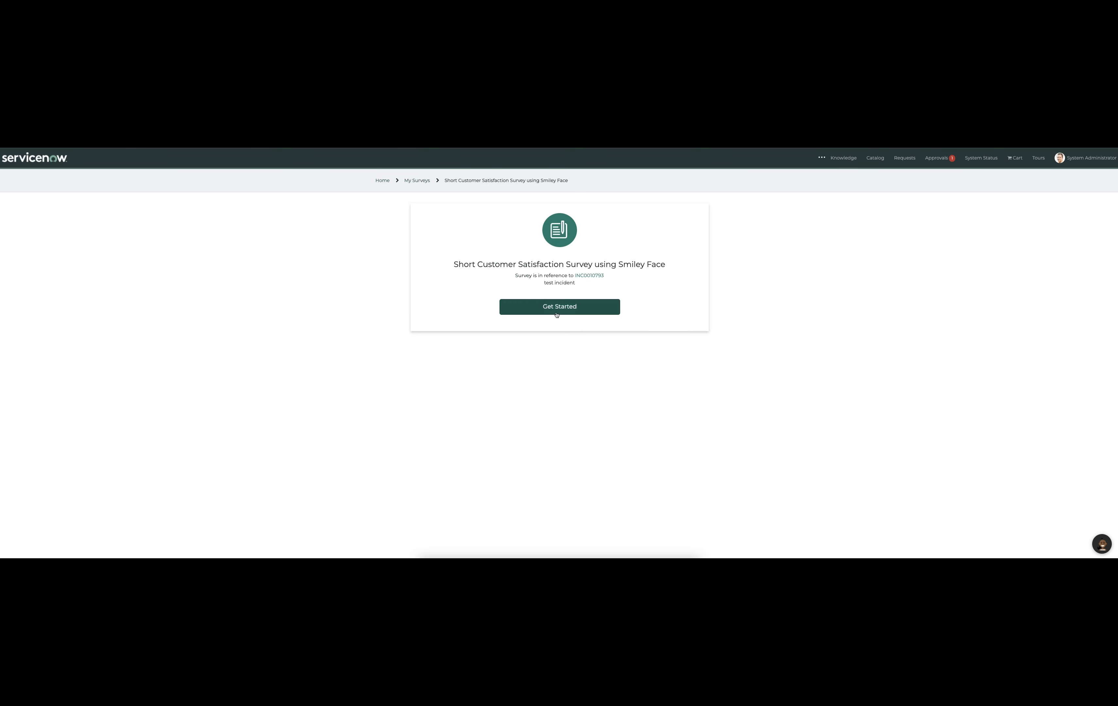
- Start the survey, rate the IT service Very Dissatisfied, enter the comment "these are test comments", and submit it
{"action": "left_click", "coordinate": [560, 312]}
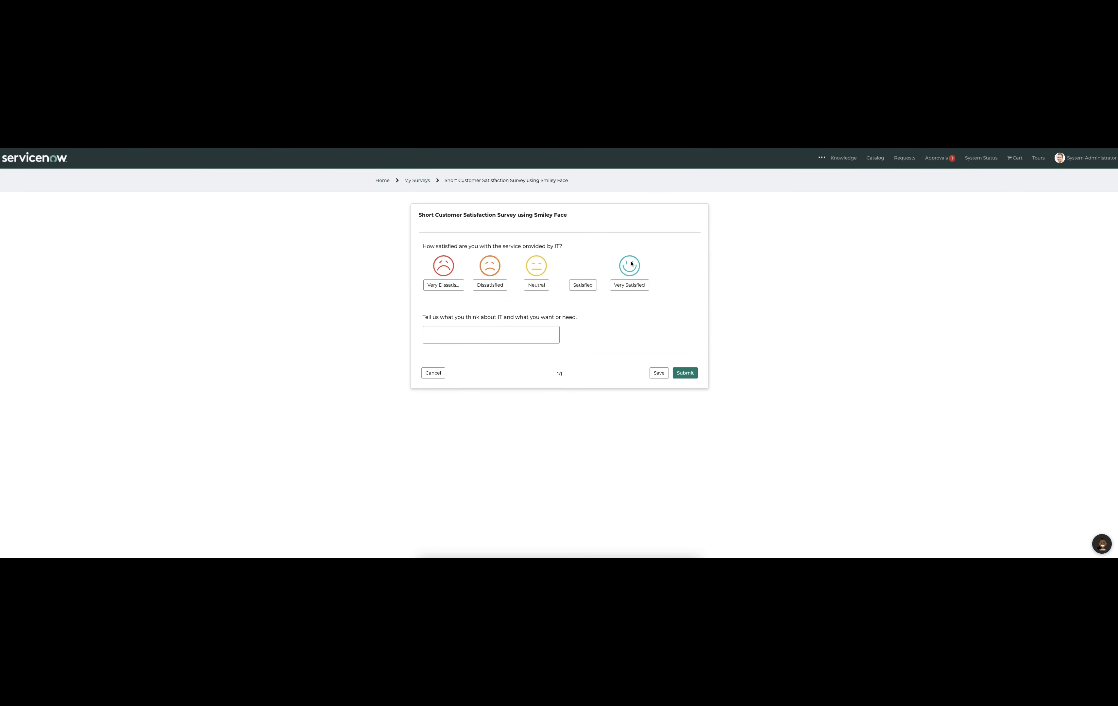
{"action": "left_click", "coordinate": [448, 276]}
{"action": "left_click", "coordinate": [460, 330]}
{"action": "type", "text": "thji"}
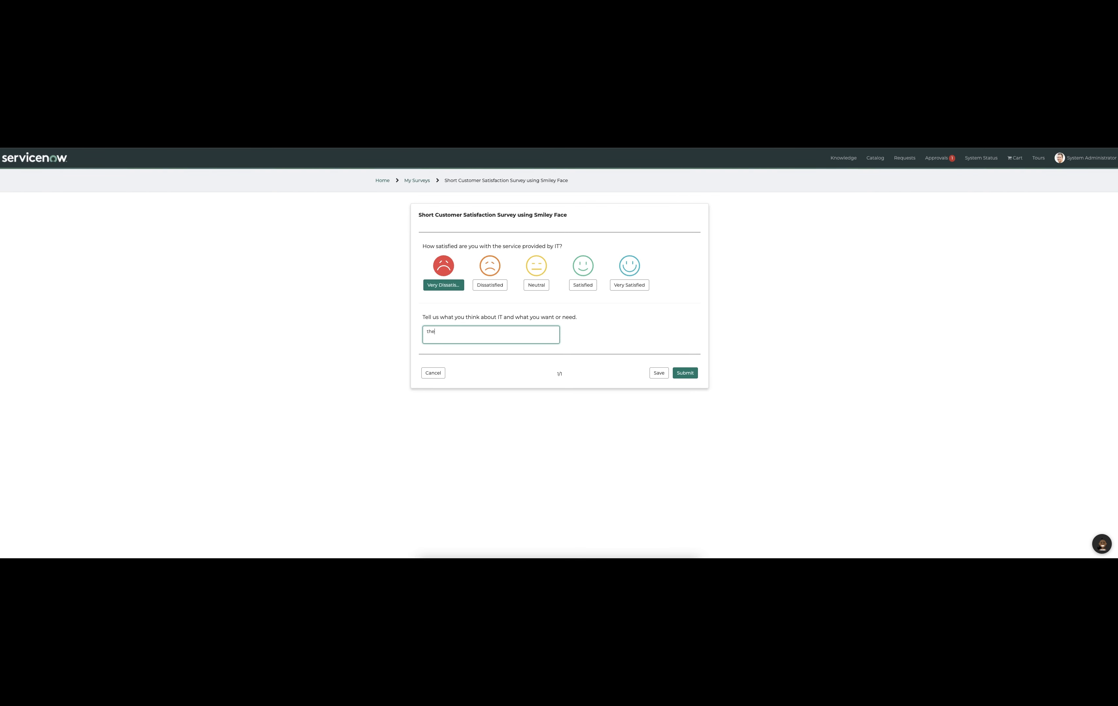
{"action": "type", "text": "omments"}
{"action": "left_click", "coordinate": [685, 373]}
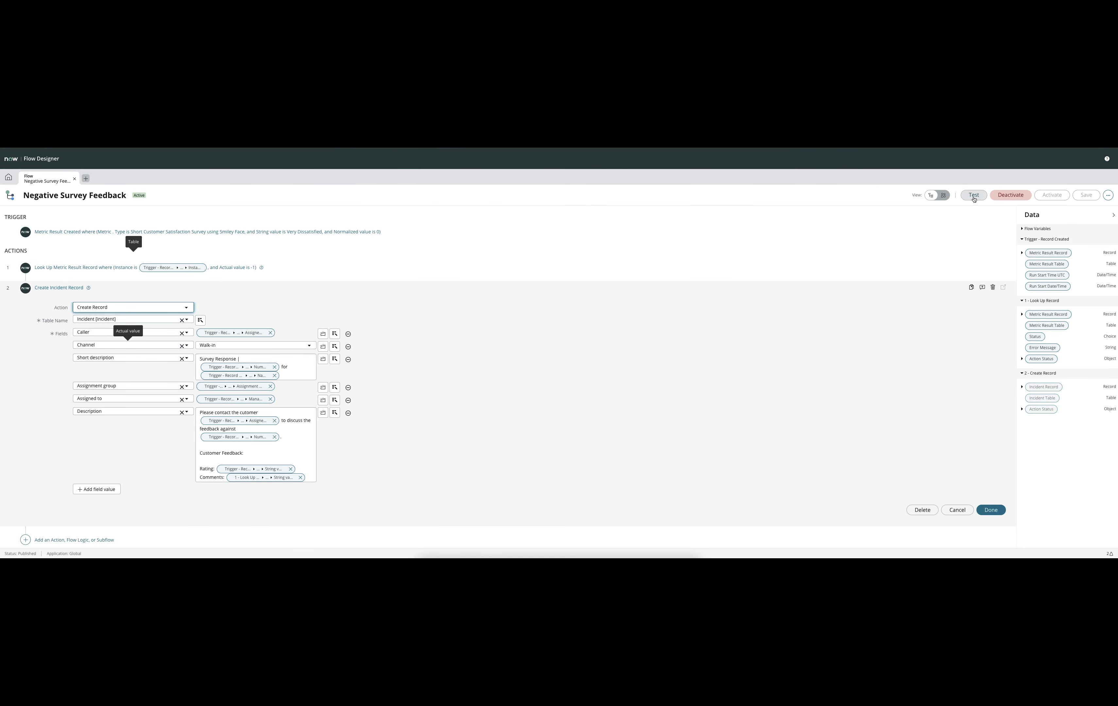
- Switch to Flow Designer and open the execution details of the latest Negative Survey Feedback run
{"action": "left_click", "coordinate": [9, 177]}
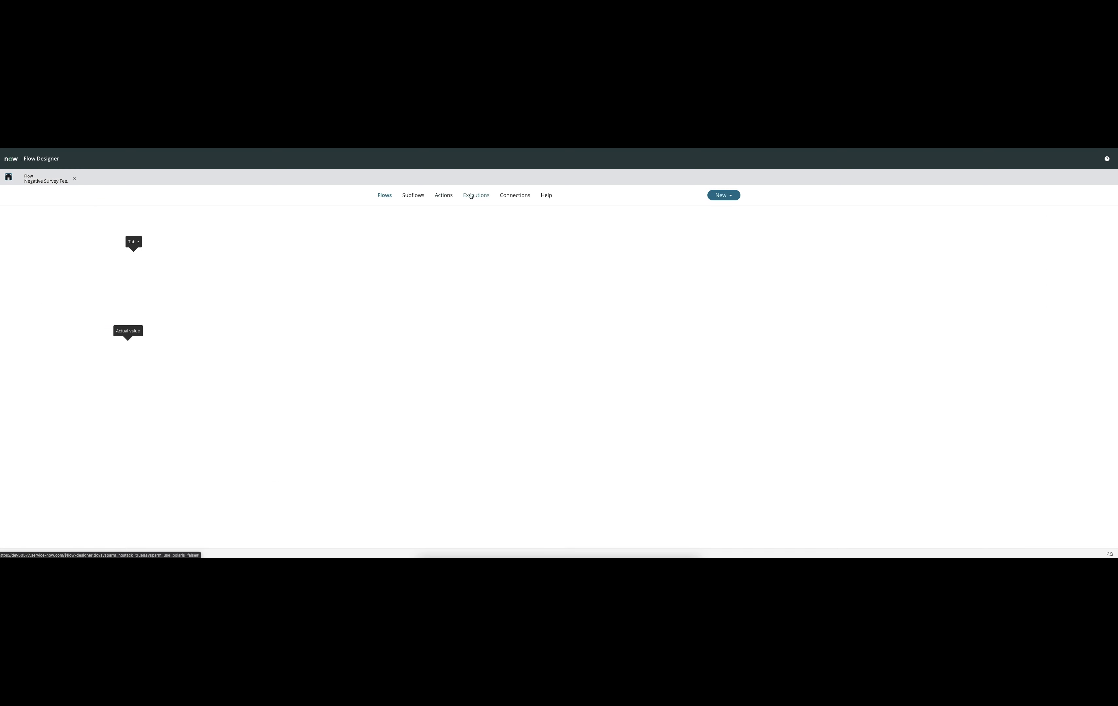
{"action": "left_click", "coordinate": [479, 196]}
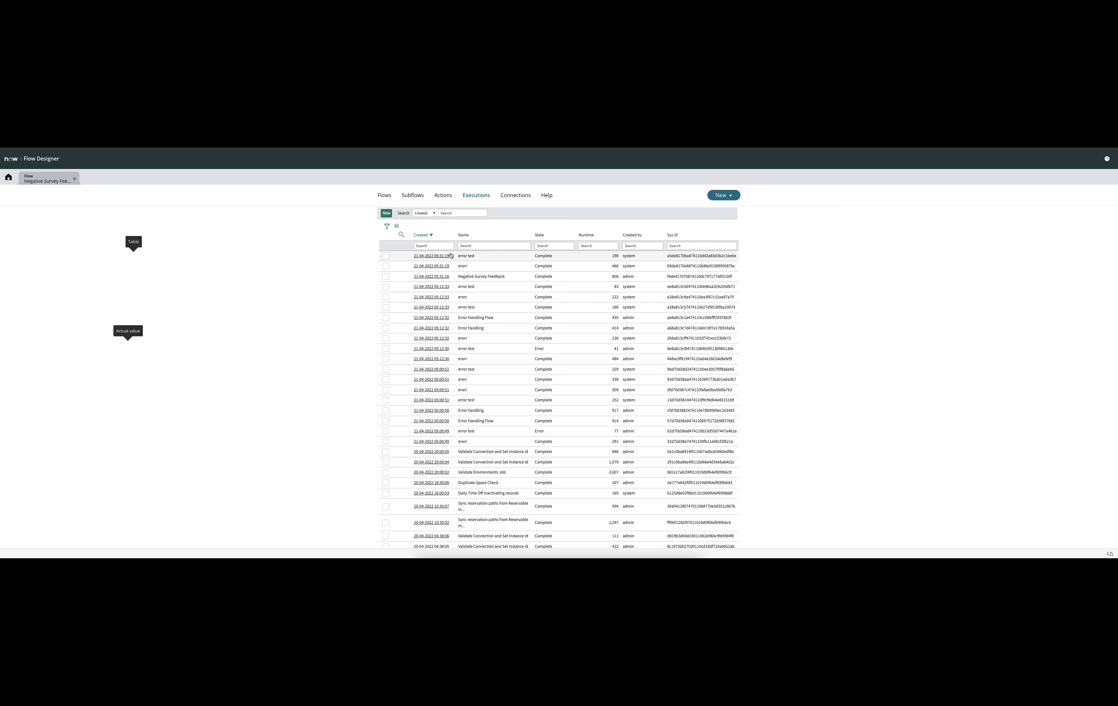
{"action": "left_click", "coordinate": [438, 277]}
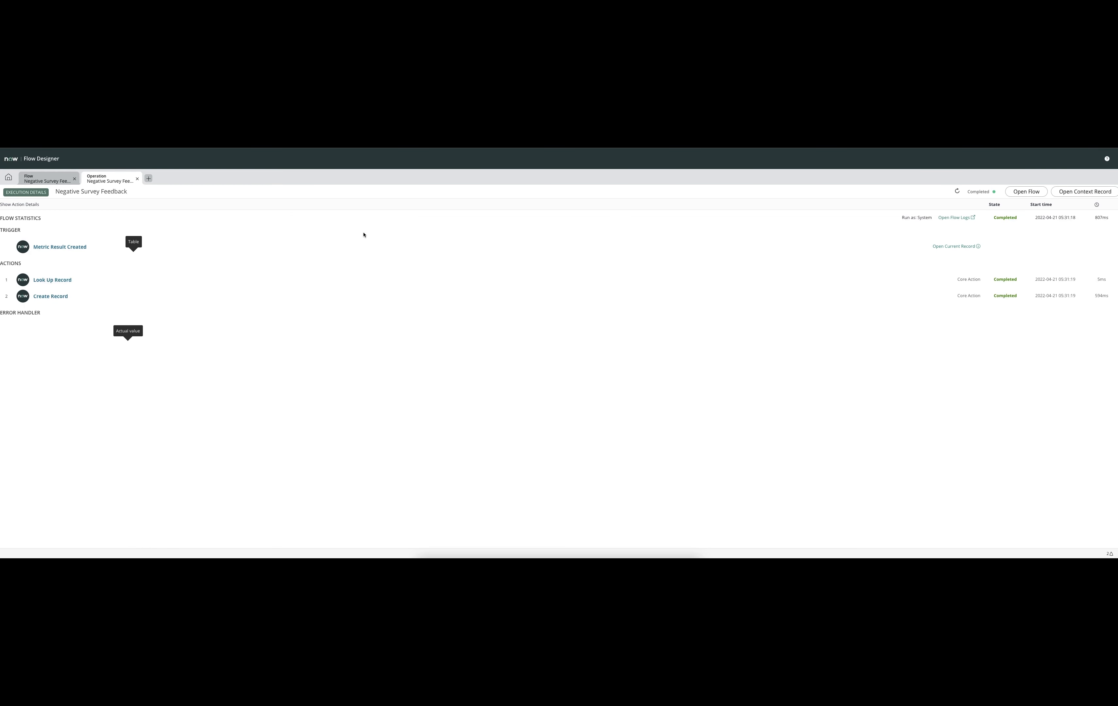
- Expand the Metric Result Created trigger and check the String value and Assigned to fields of its output record
{"action": "left_click", "coordinate": [112, 244]}
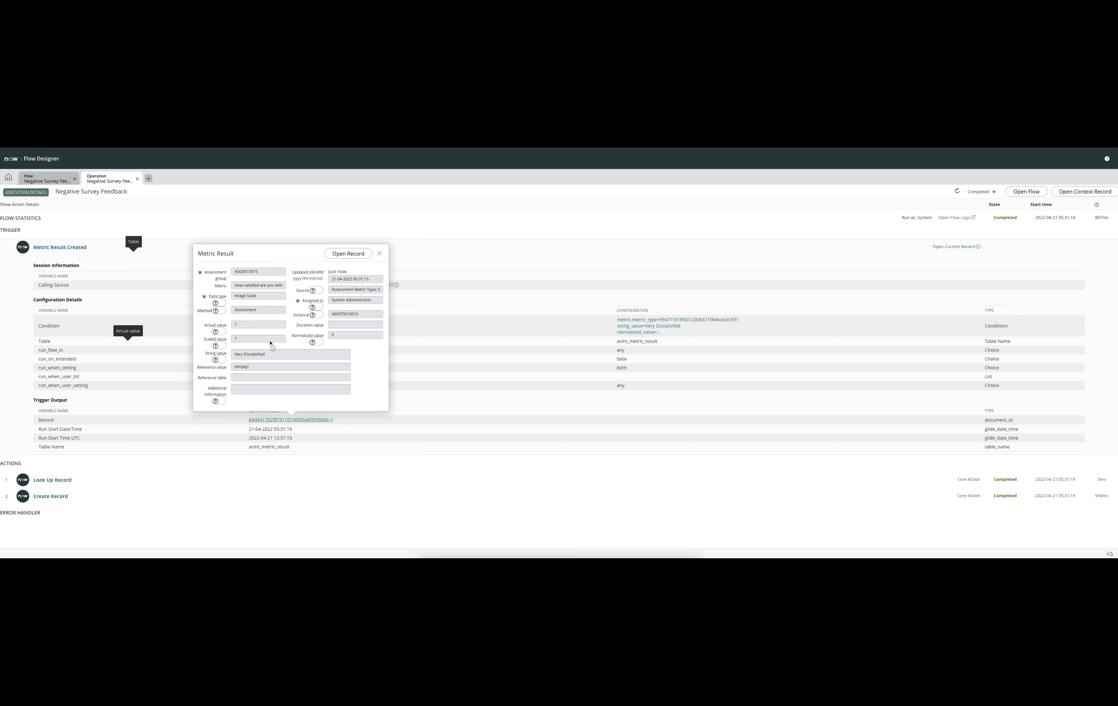
{"action": "left_click_drag", "start_coordinate": [265, 355], "coordinate": [233, 357]}
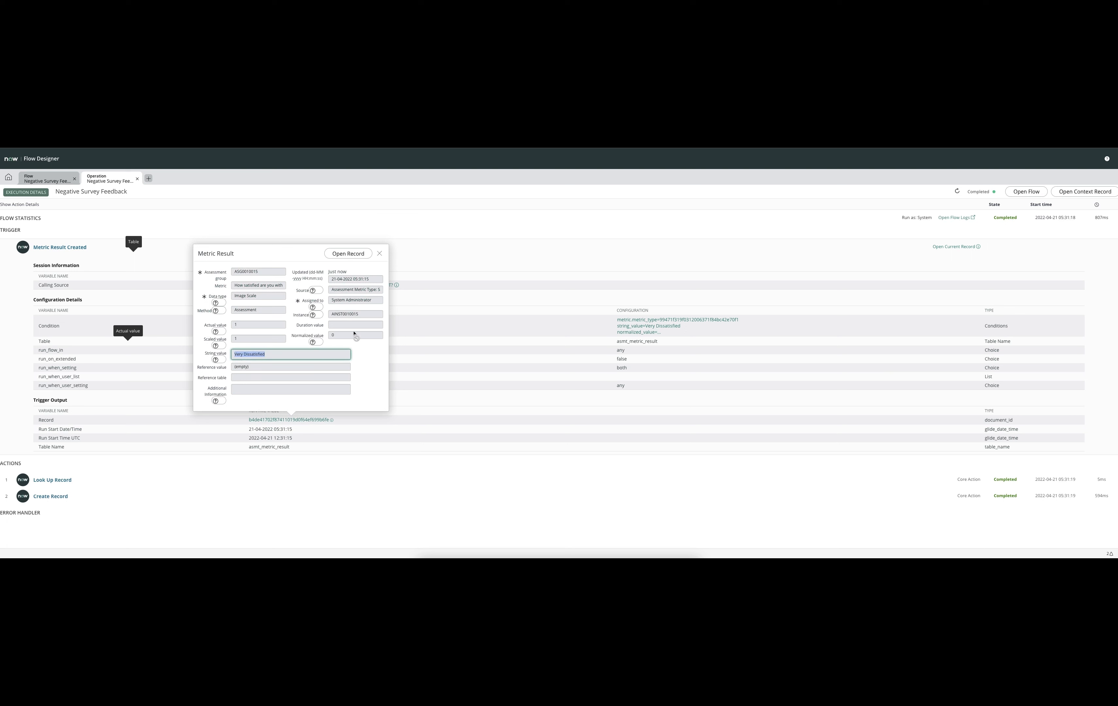
{"action": "left_click", "coordinate": [353, 301]}
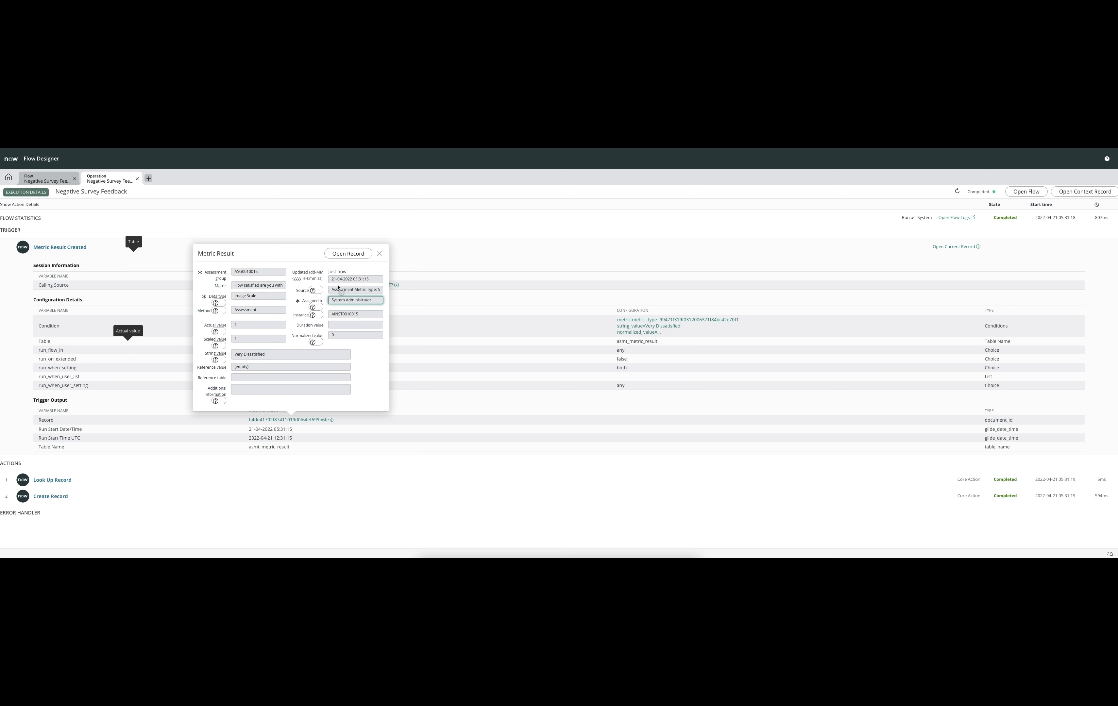
{"action": "left_click", "coordinate": [193, 221]}
- Expand the Look Up Record action and check the String value of the Metric Result record it returned
{"action": "left_click", "coordinate": [45, 481]}
{"action": "scroll", "coordinate": [217, 395], "scroll_direction": "down", "scroll_amount": 5}
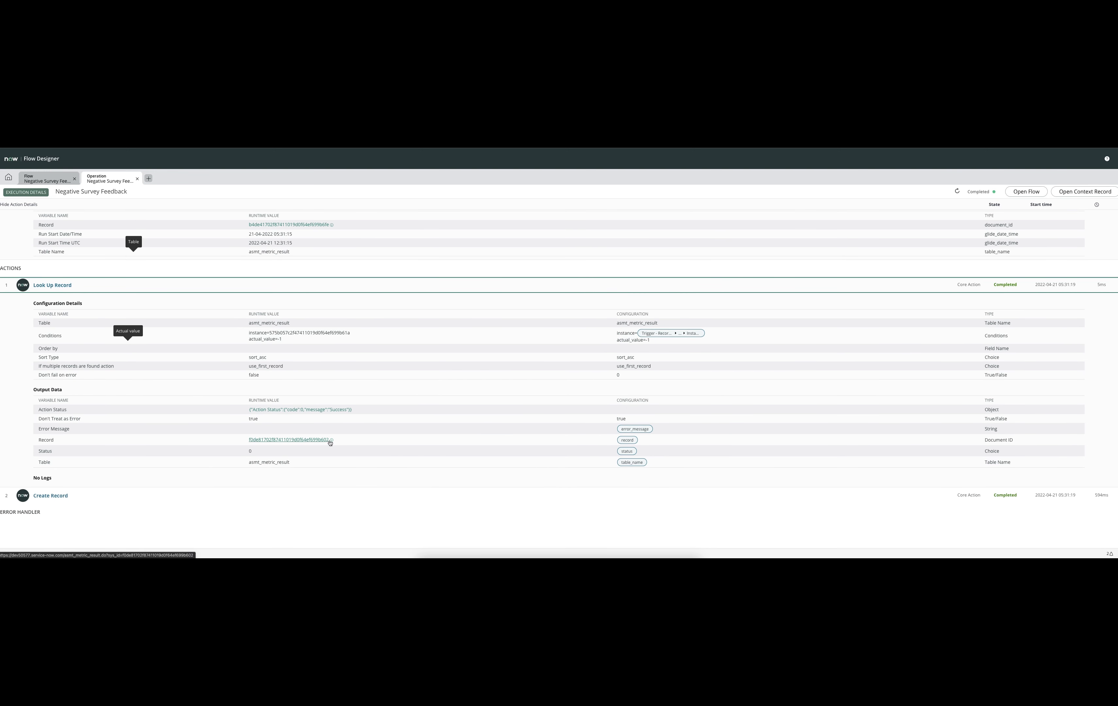
{"action": "left_click", "coordinate": [331, 440]}
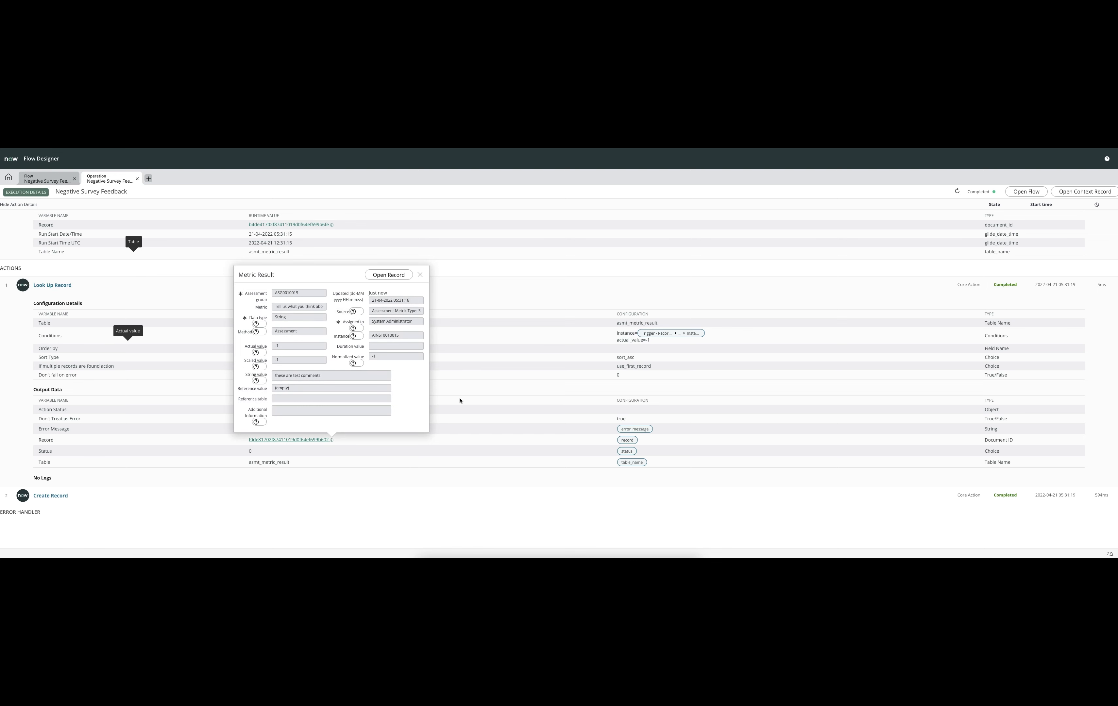
{"action": "left_click_drag", "start_coordinate": [276, 379], "coordinate": [281, 379]}
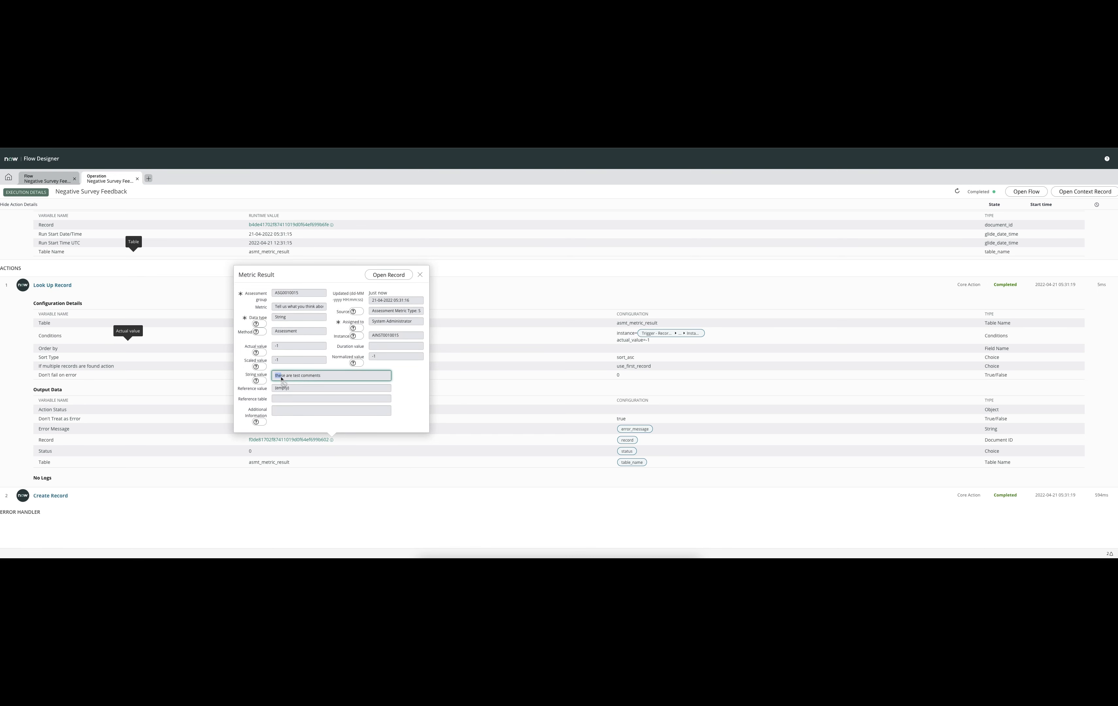
{"action": "left_click", "coordinate": [456, 521]}
- Expand the Create Record action and inspect the full runtime values of its Fields variable, including the caller ID
{"action": "left_click", "coordinate": [52, 502]}
{"action": "scroll", "coordinate": [482, 448], "scroll_direction": "down", "scroll_amount": 2}
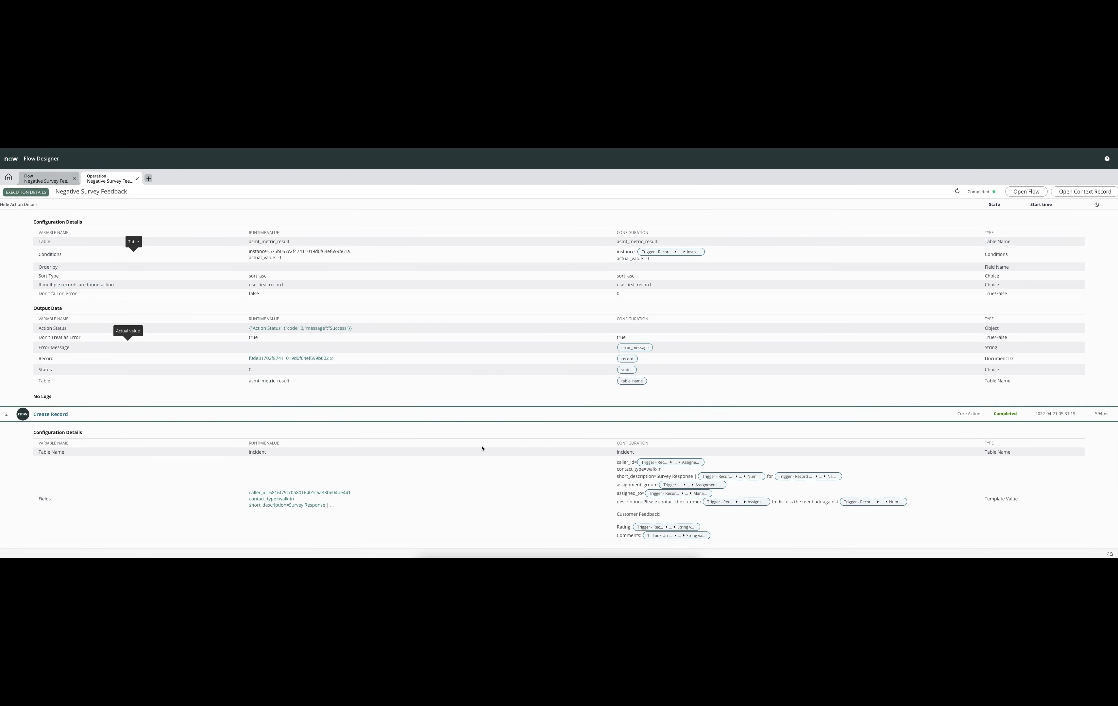
{"action": "scroll", "coordinate": [482, 448], "scroll_direction": "down", "scroll_amount": 3}
{"action": "left_click", "coordinate": [316, 382]}
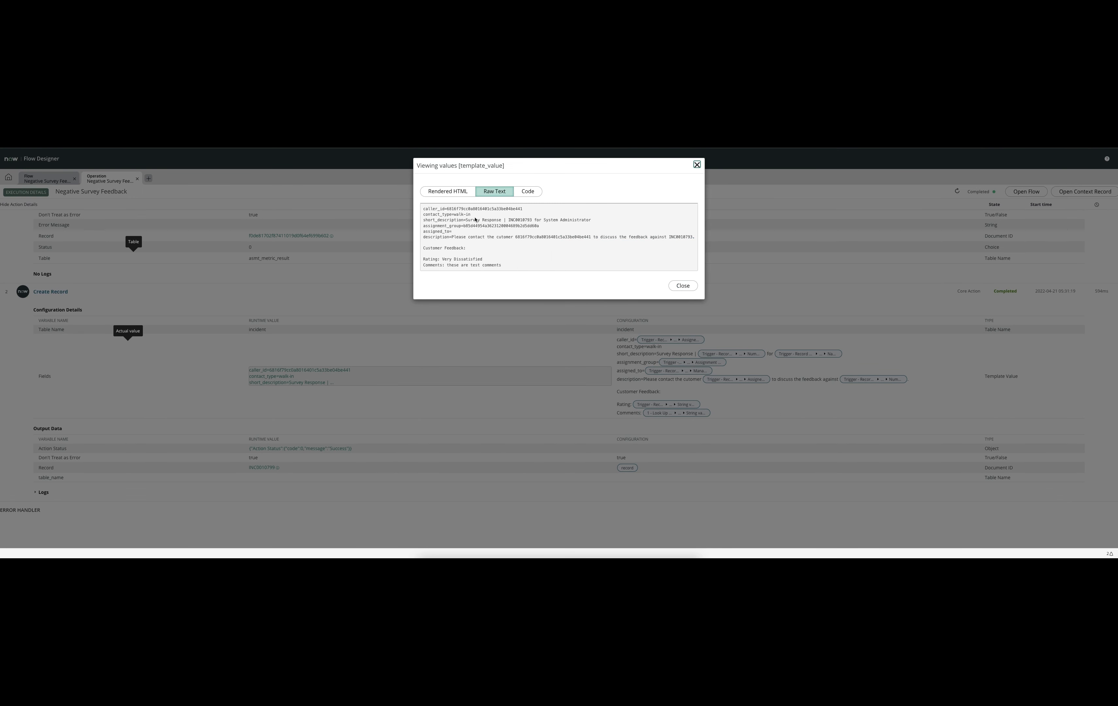
{"action": "left_click_drag", "start_coordinate": [473, 209], "coordinate": [513, 210]}
{"action": "left_click", "coordinate": [682, 285]}
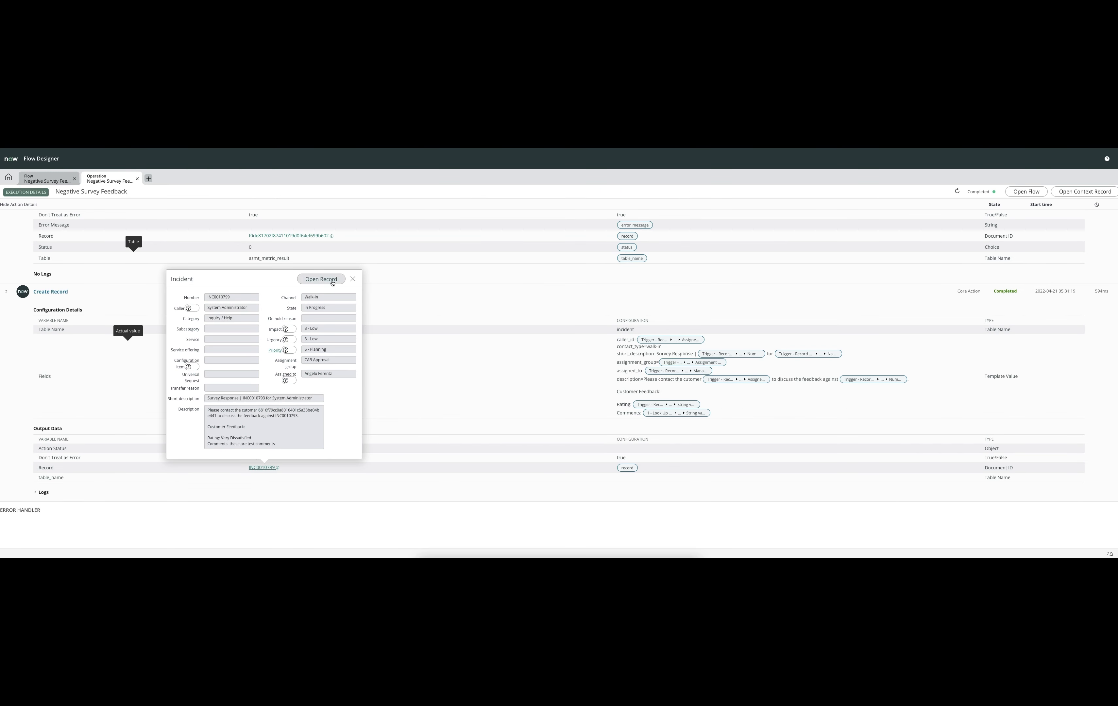
- Open the incident record the flow created and review its Short description and the customer, incident and feedback details in its Description
{"action": "left_click", "coordinate": [332, 281]}
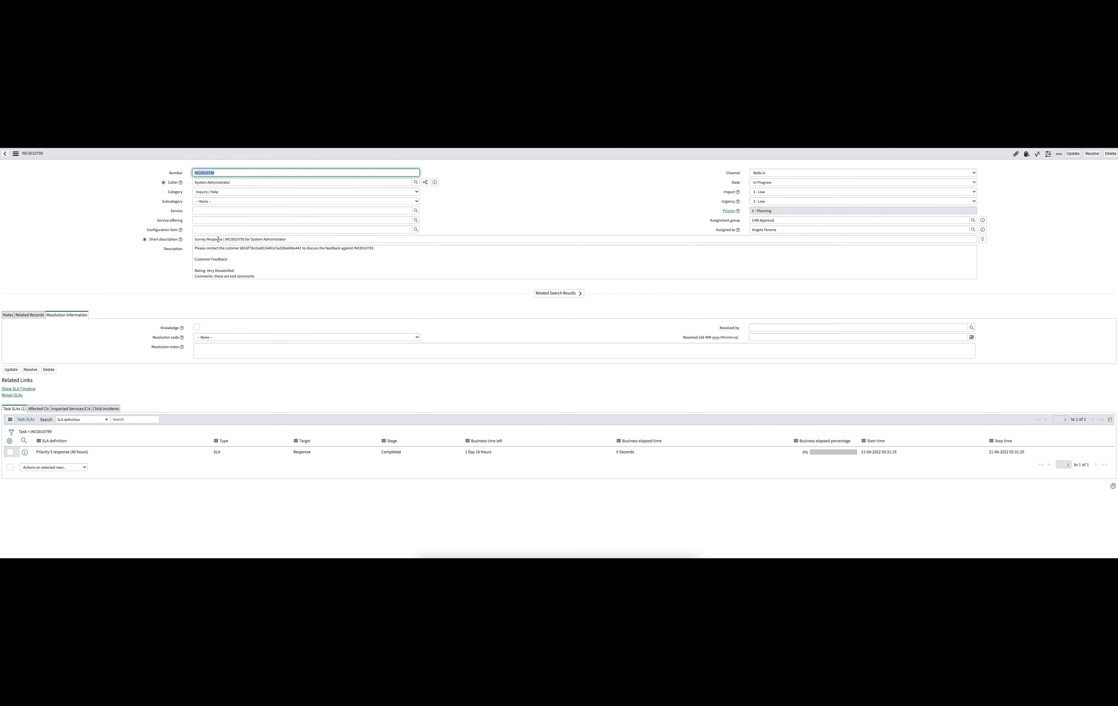
{"action": "double_click", "coordinate": [236, 239]}
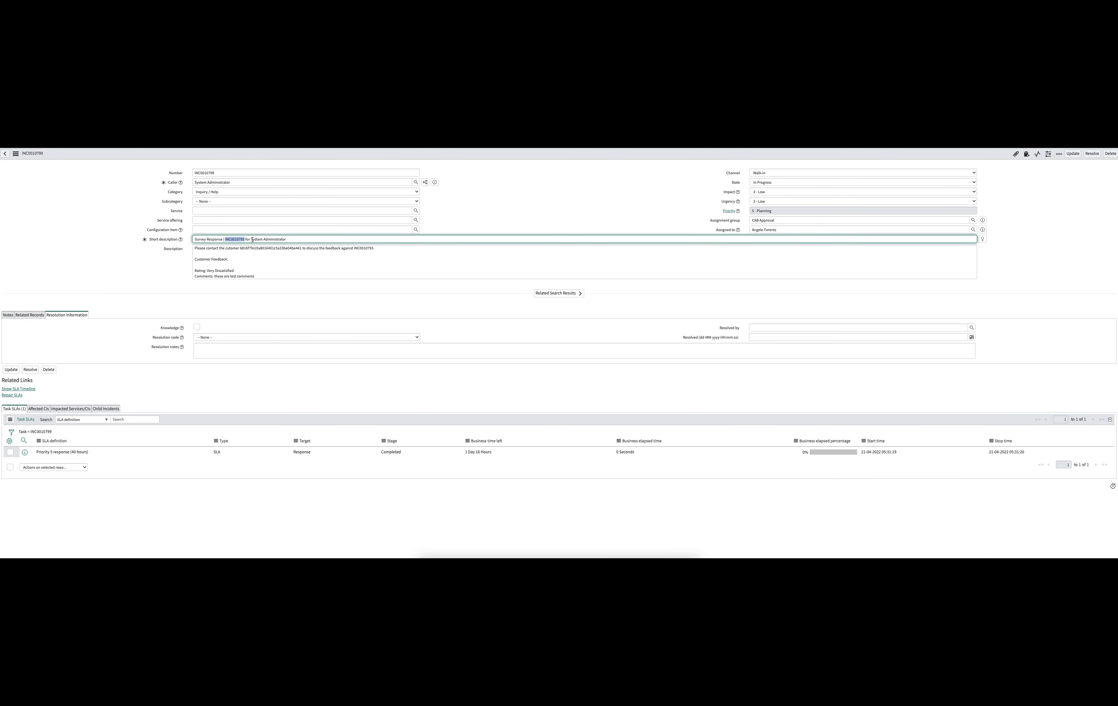
{"action": "left_click_drag", "start_coordinate": [250, 239], "coordinate": [286, 239]}
{"action": "left_click_drag", "start_coordinate": [240, 249], "coordinate": [302, 248]}
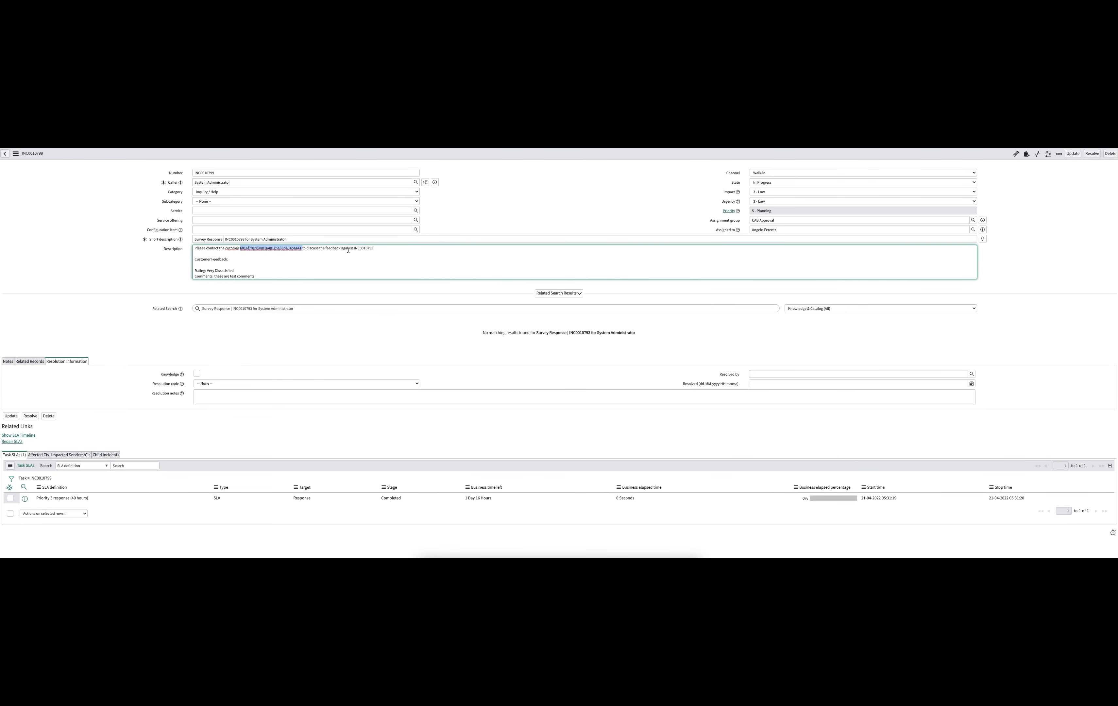
{"action": "double_click", "coordinate": [367, 248]}
{"action": "left_click", "coordinate": [439, 232]}
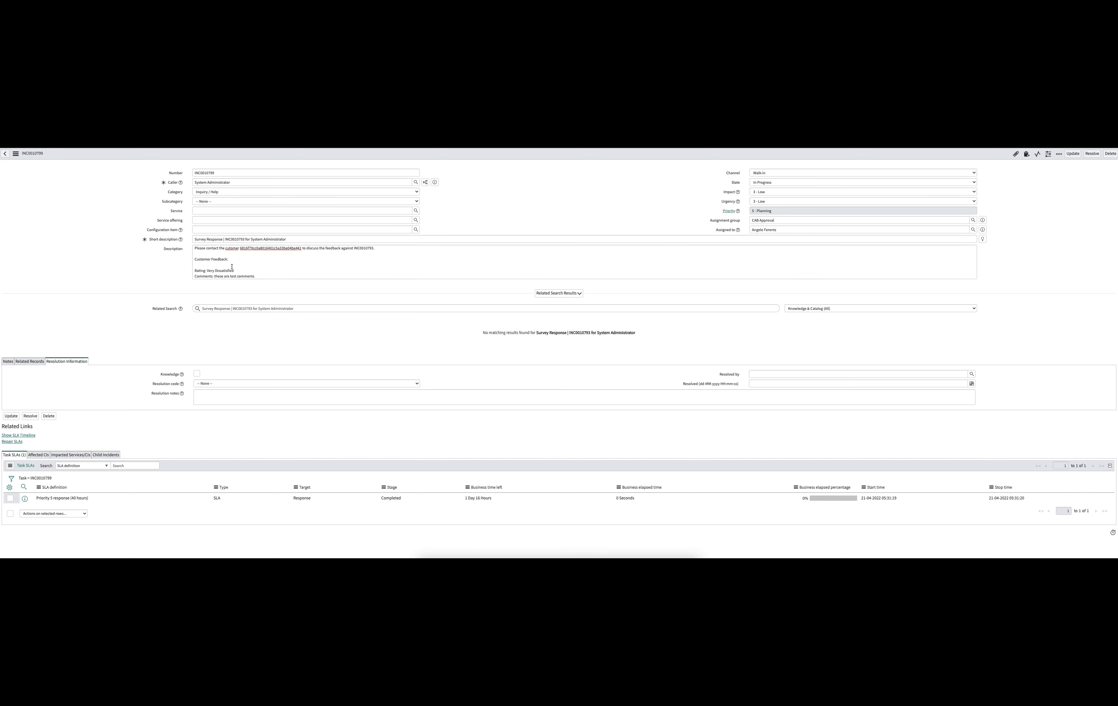
{"action": "left_click_drag", "start_coordinate": [245, 272], "coordinate": [214, 277]}
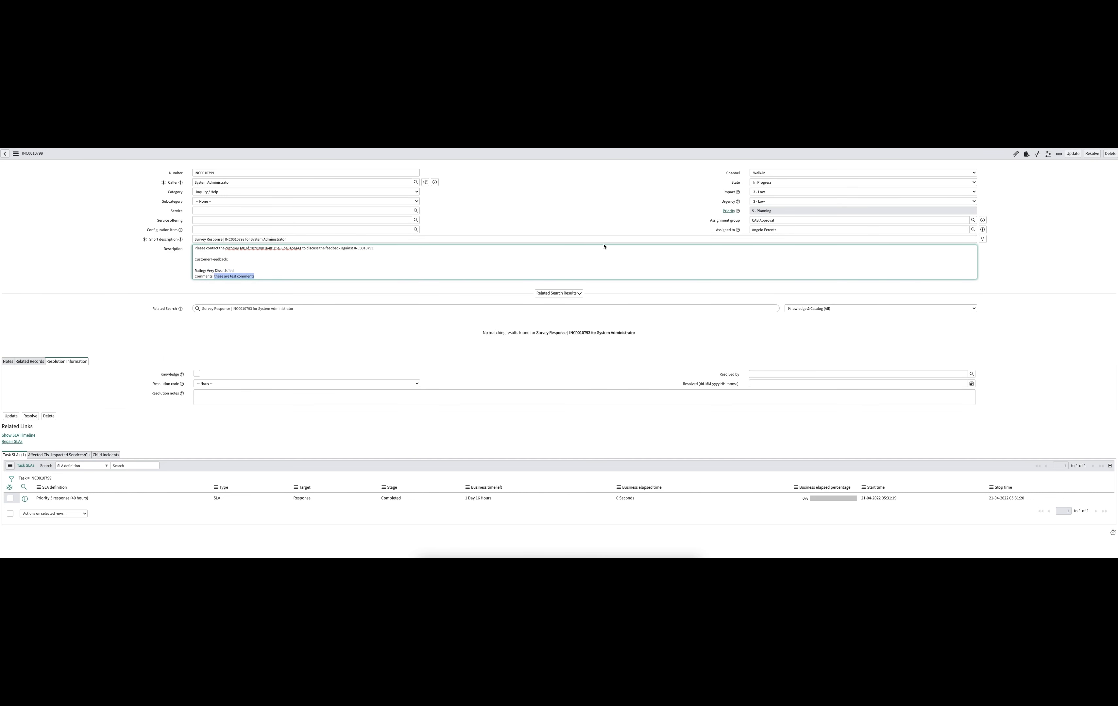
- Check the incident's Assignment group and Assigned to fields, previewing the group record to examine its Manager
{"action": "left_click", "coordinate": [674, 218]}
{"action": "left_click_drag", "start_coordinate": [742, 221], "coordinate": [771, 220]}
{"action": "left_click", "coordinate": [764, 229]}
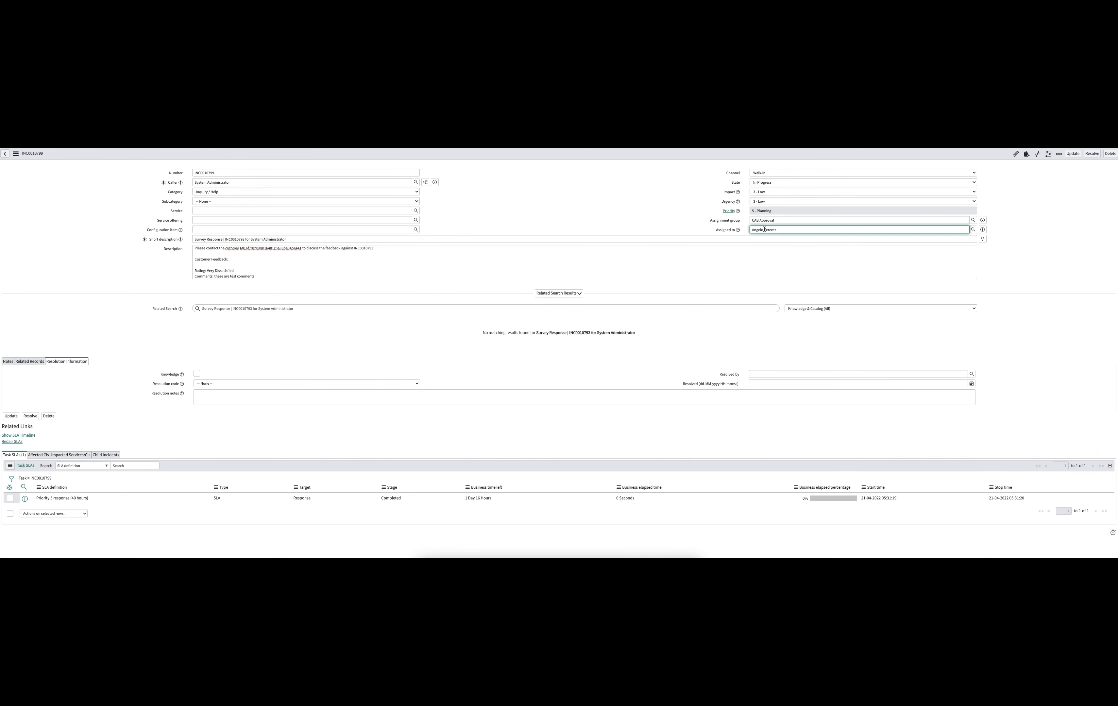
{"action": "left_click", "coordinate": [983, 220]}
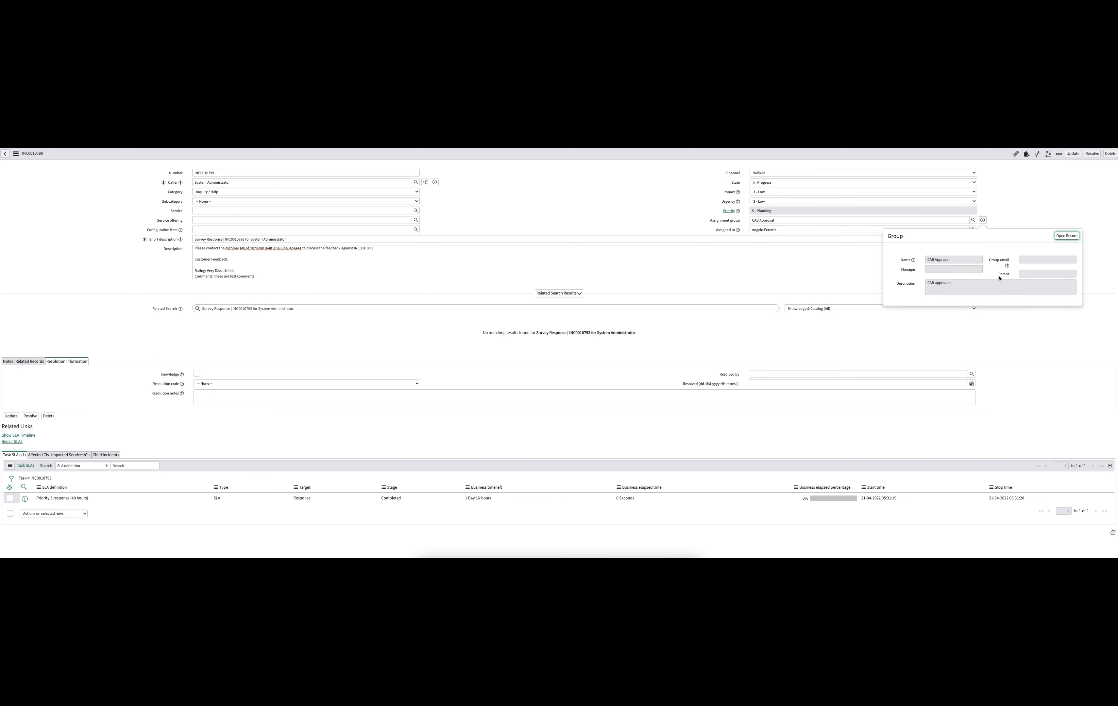
{"action": "left_click", "coordinate": [930, 270]}
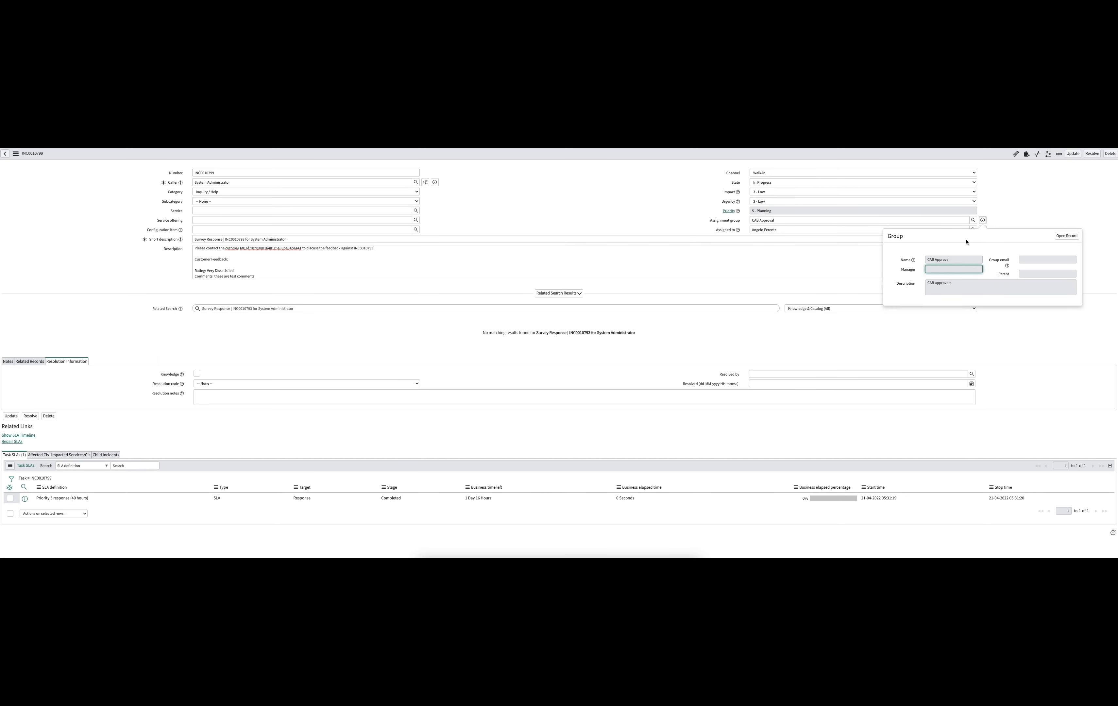
{"action": "left_click", "coordinate": [1026, 210]}
{"action": "left_click", "coordinate": [720, 232]}
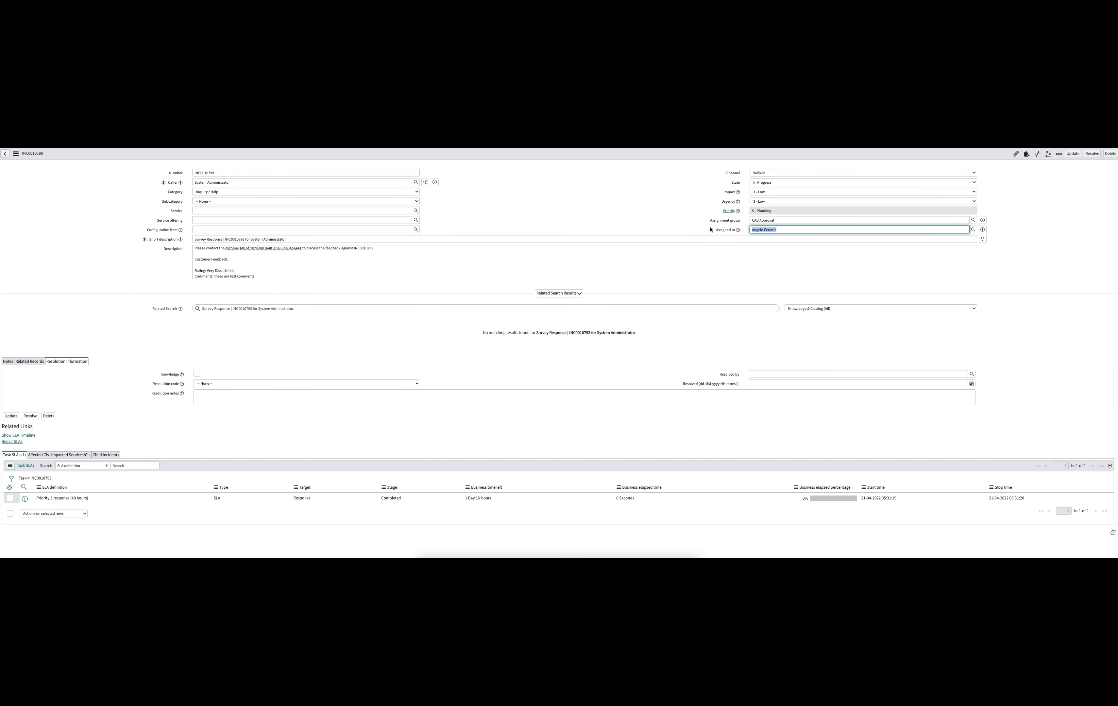
{"action": "left_click", "coordinate": [457, 219]}
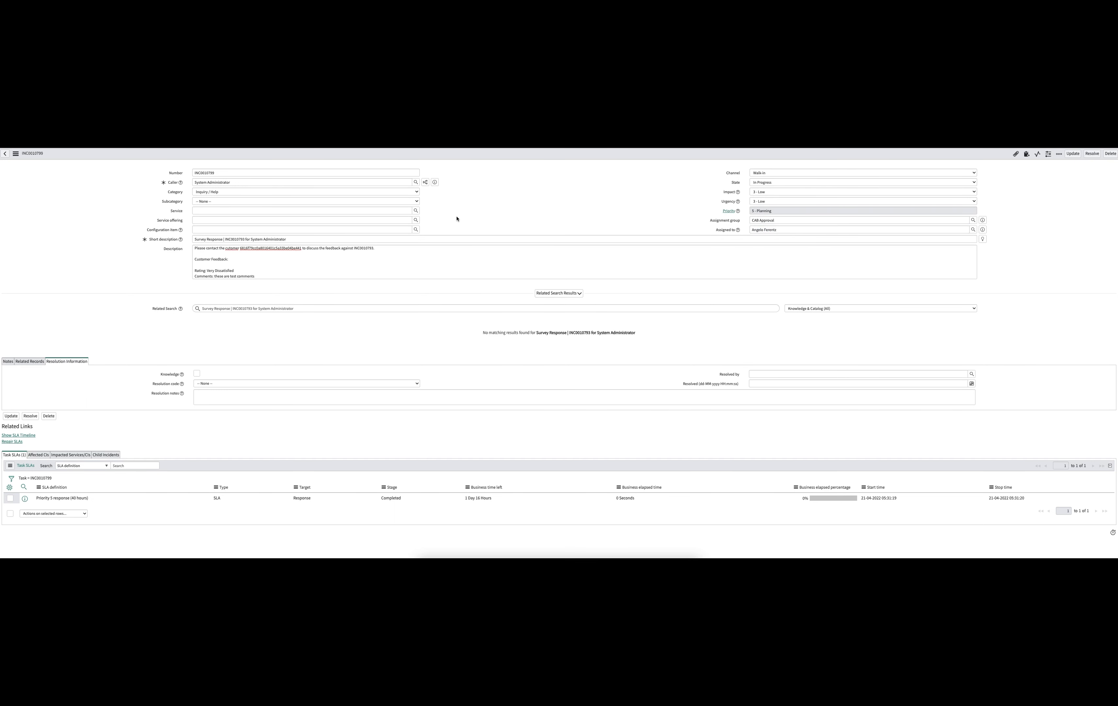
- Look through the incident's Notes activities and the Resolution code field in its Resolution Information
{"action": "left_click", "coordinate": [7, 361]}
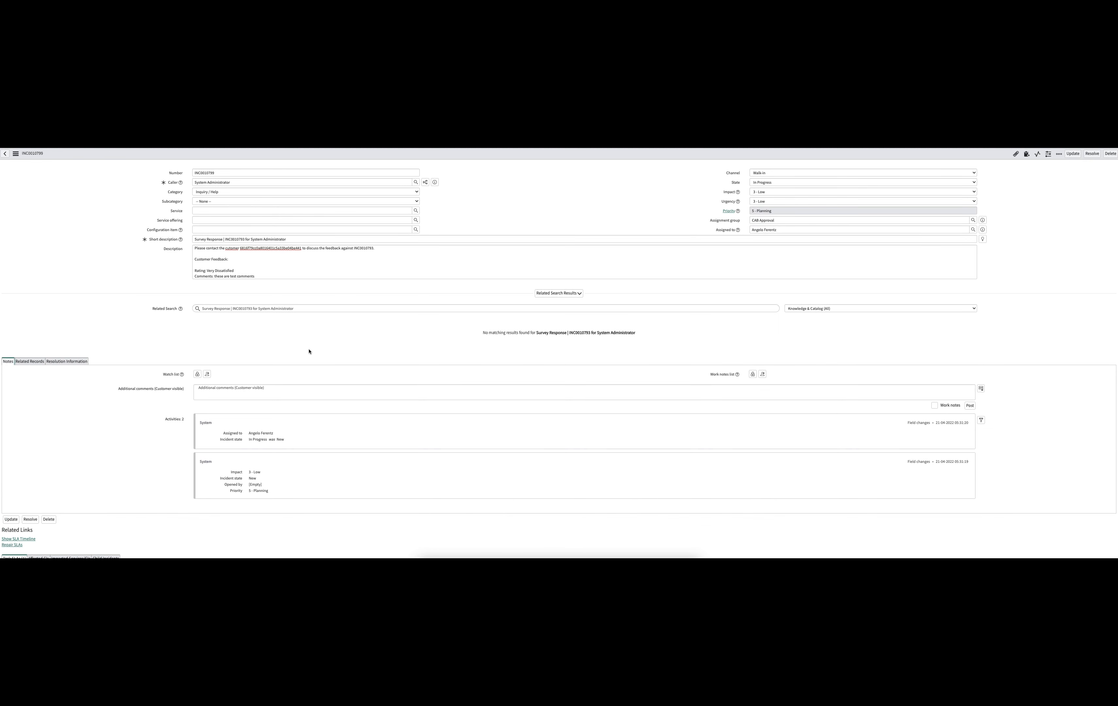
{"action": "scroll", "coordinate": [309, 351], "scroll_direction": "down", "scroll_amount": 1}
{"action": "left_click", "coordinate": [67, 322]}
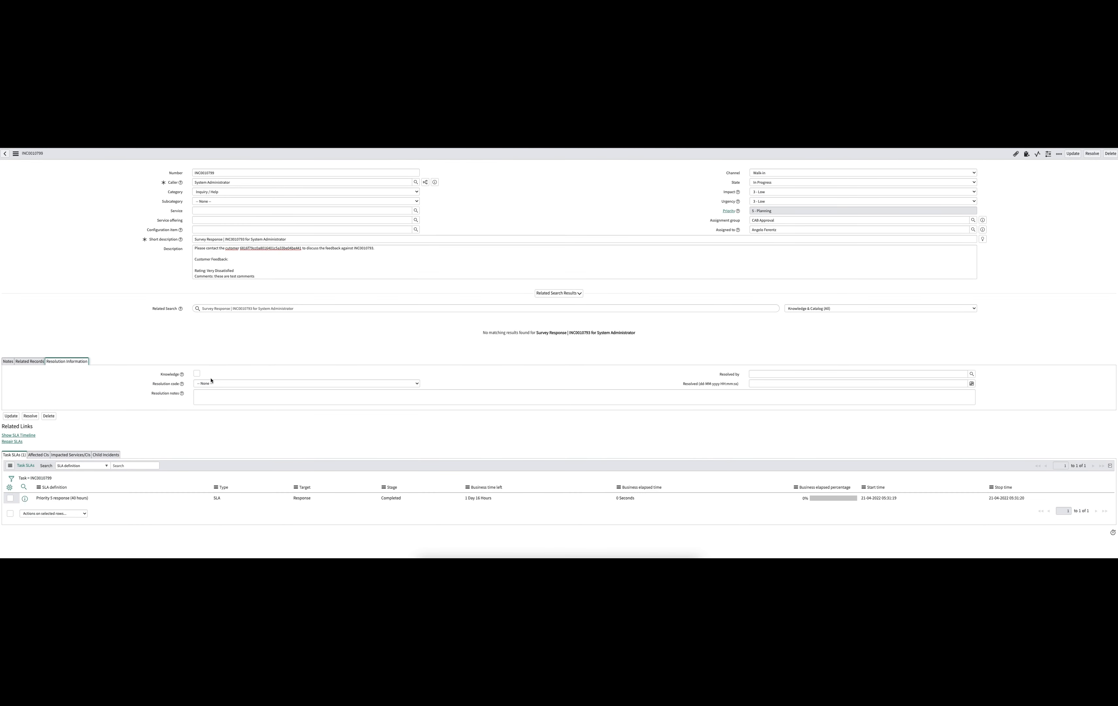
{"action": "left_click", "coordinate": [211, 384]}
{"action": "left_click", "coordinate": [505, 357]}
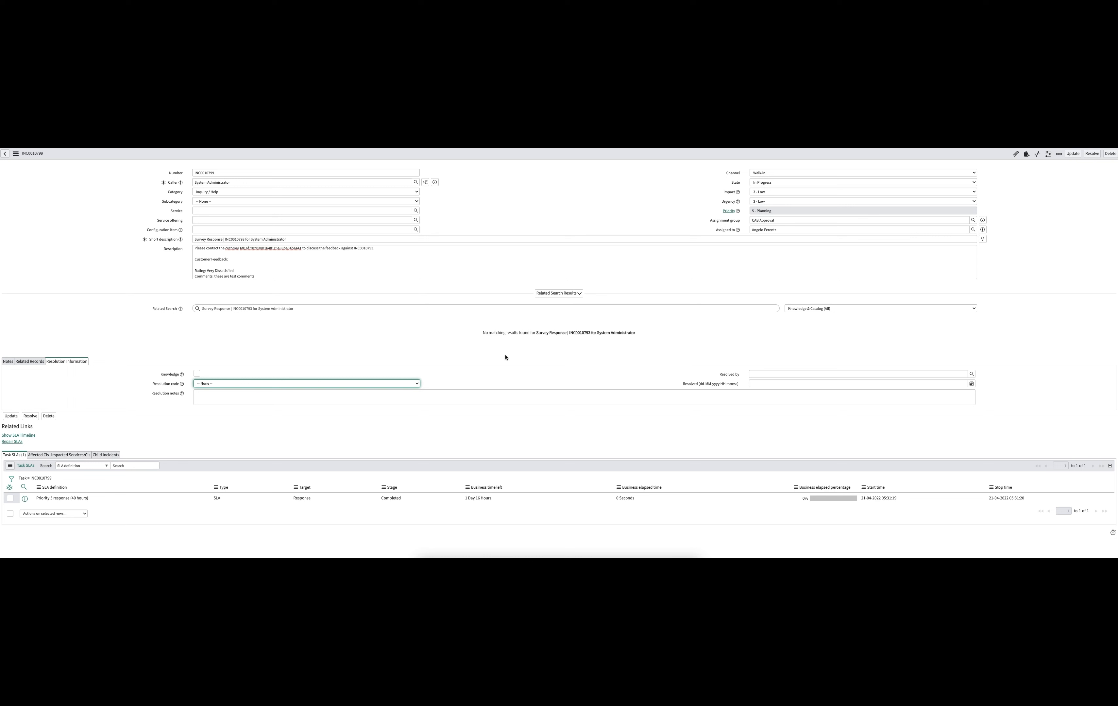